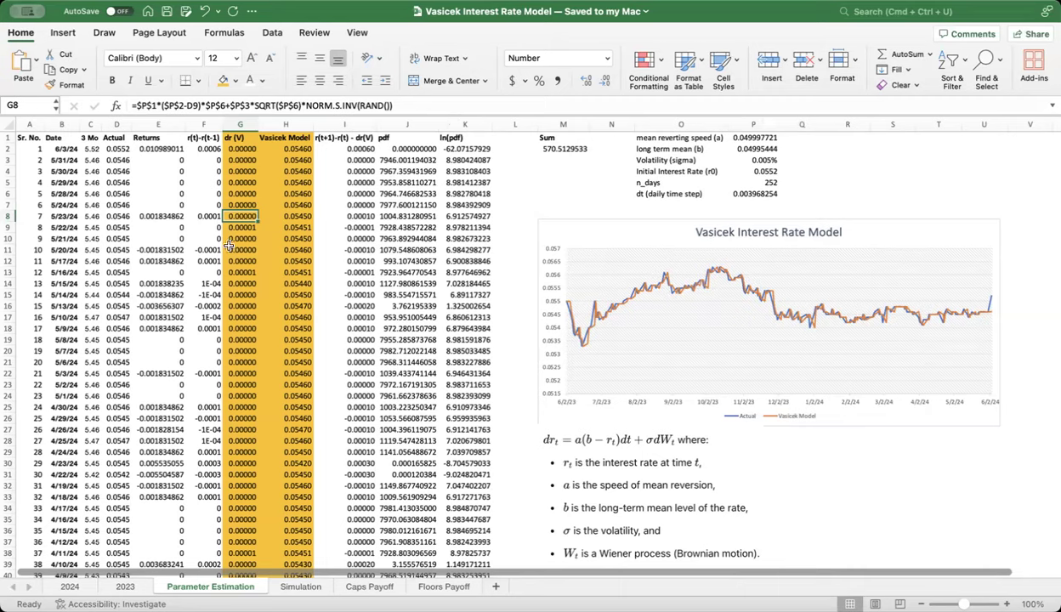
Look over the 2024 and 2023 Treasury rate sheets and check the data source link on the 2024 sheet.
click(557, 180)
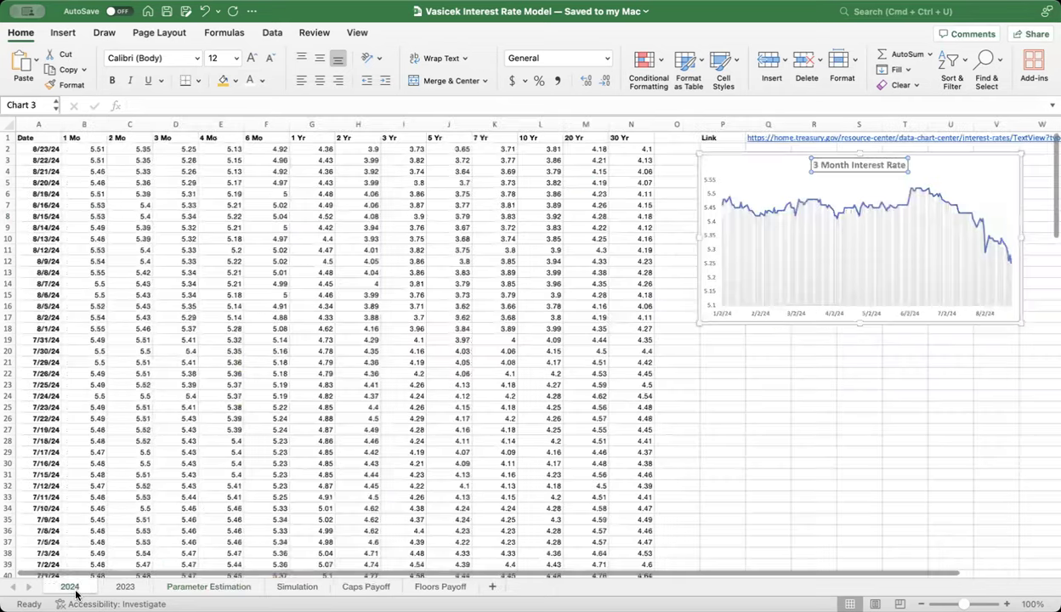
click(75, 586)
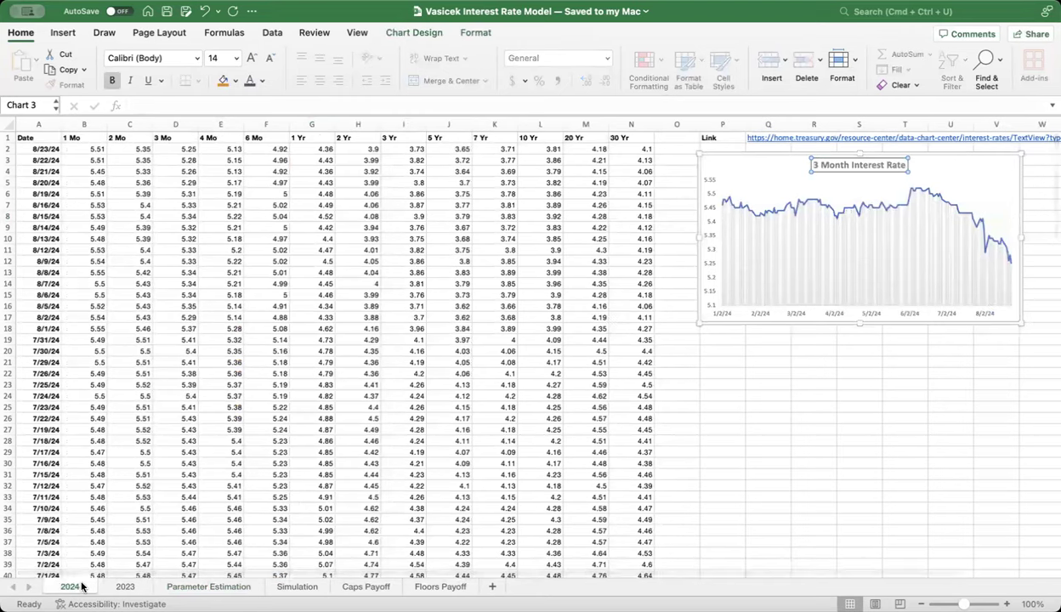
click(126, 588)
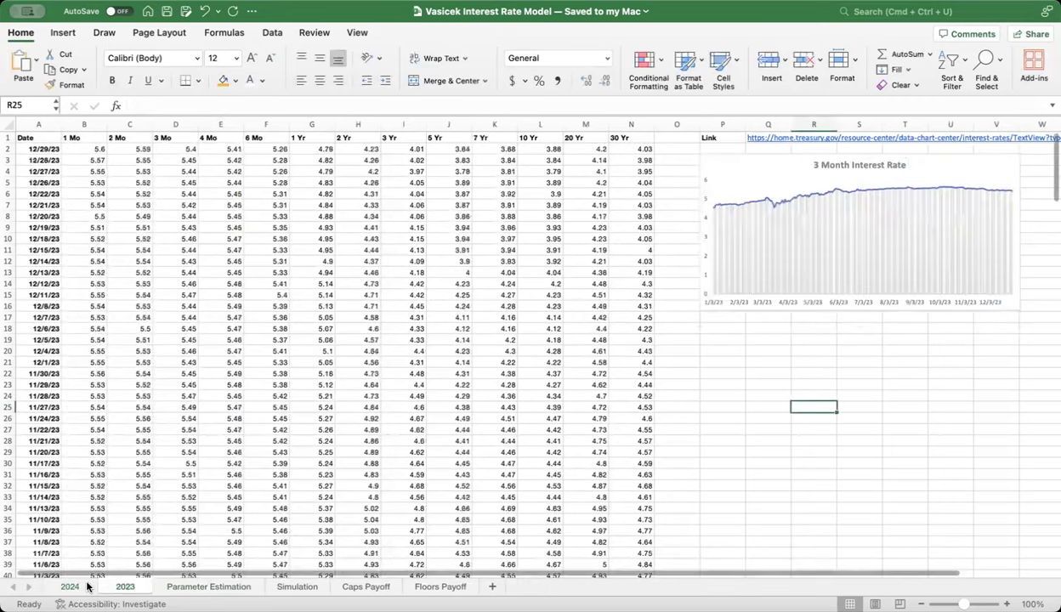
click(83, 586)
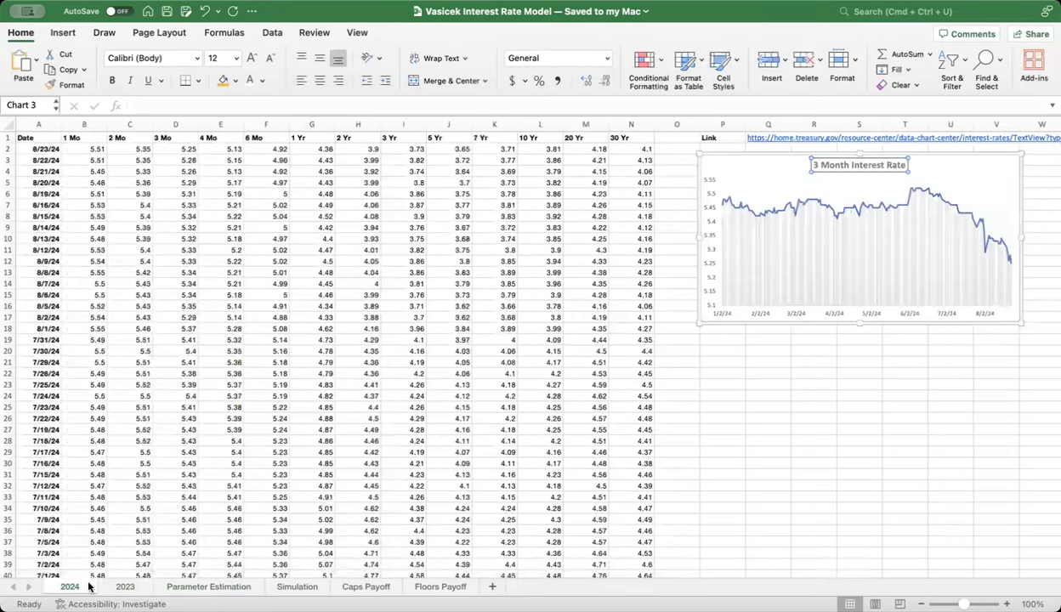
click(719, 139)
key(Right)
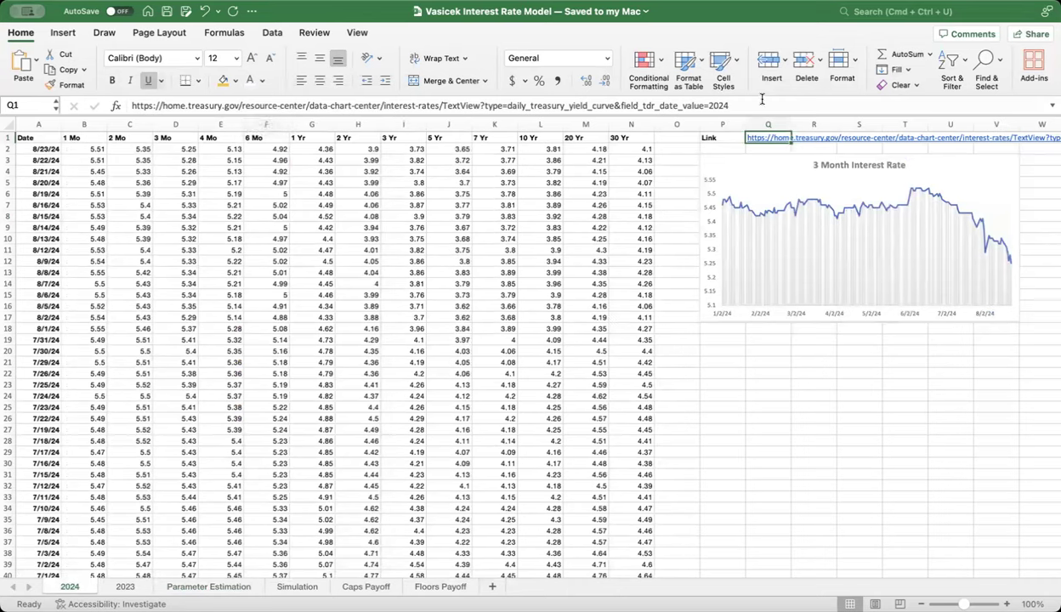
Examine the maturity headers from 1 Mo to 30 Yr and the daily rates beneath them on the 2024 sheet.
drag(77, 139, 633, 136)
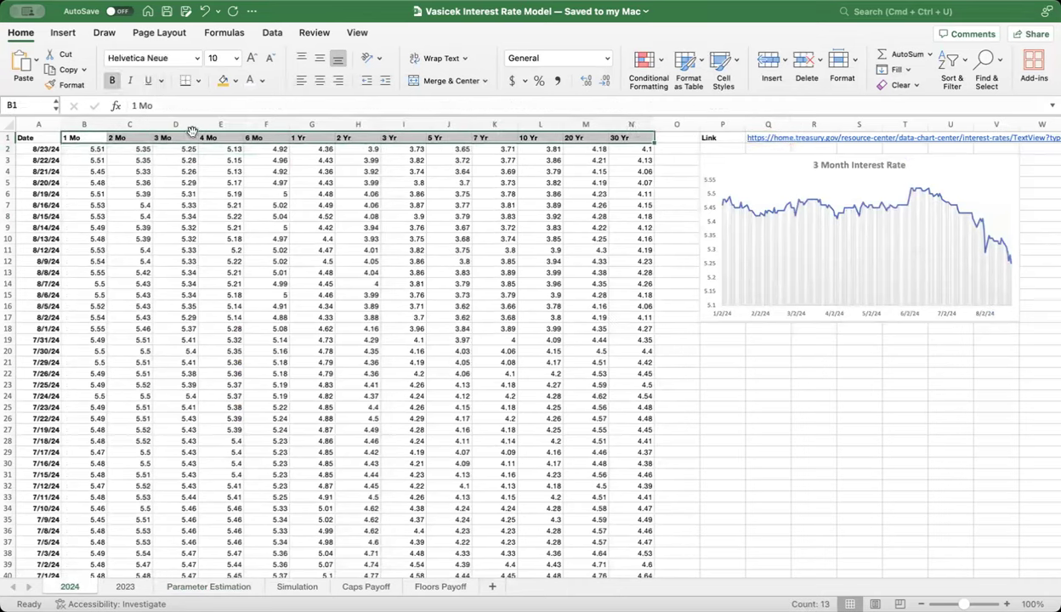
scroll(73, 177, down, 1)
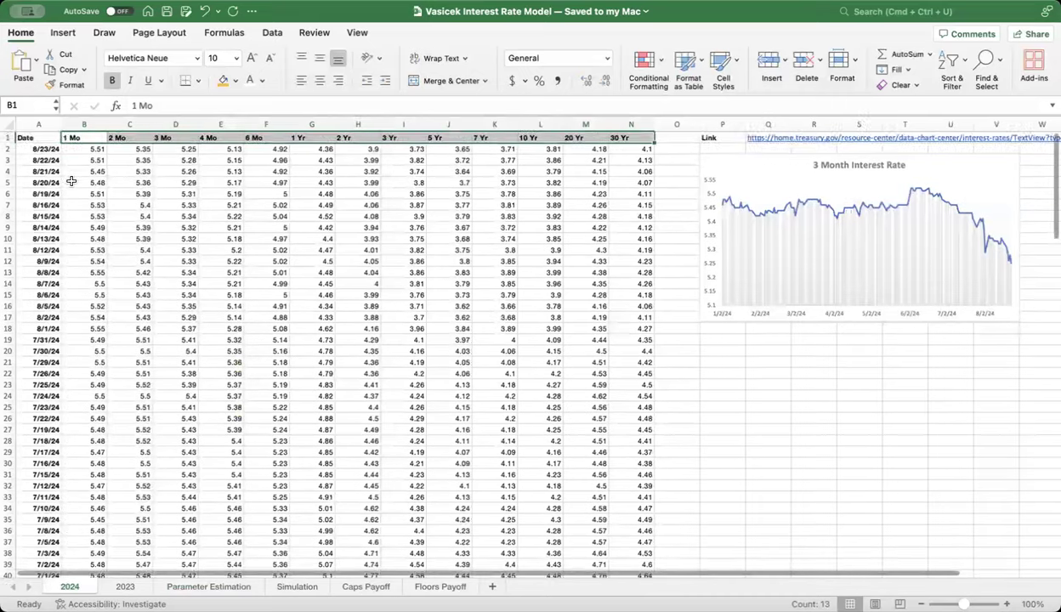
click(95, 175)
scroll(159, 158, up, 1)
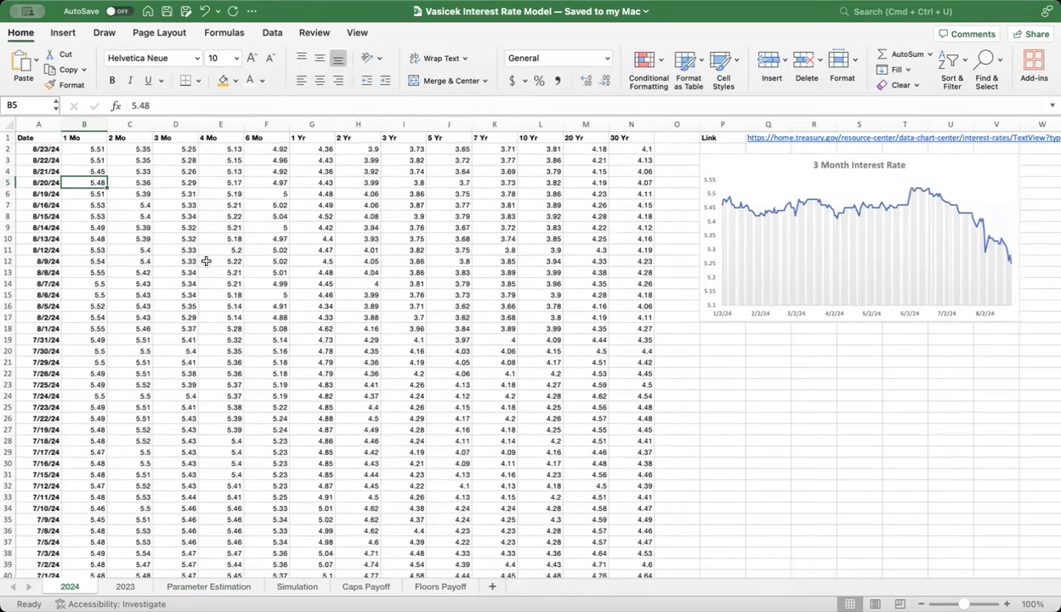
Inspect the 3 Mo rate column on the 2024 sheet day by day, from 8/23/24 back to 8/8/24.
click(179, 138)
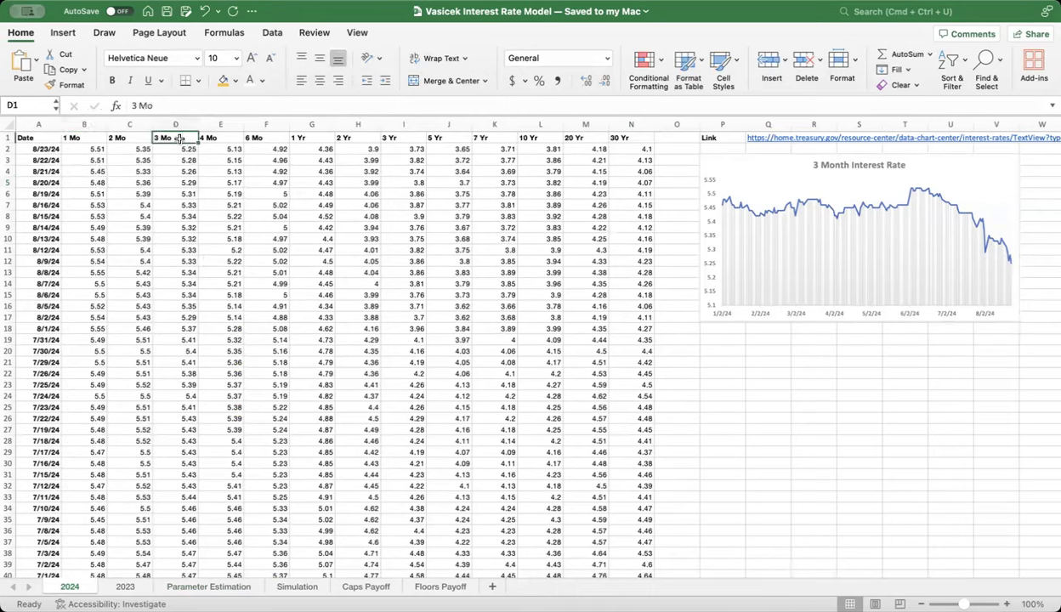
click(177, 126)
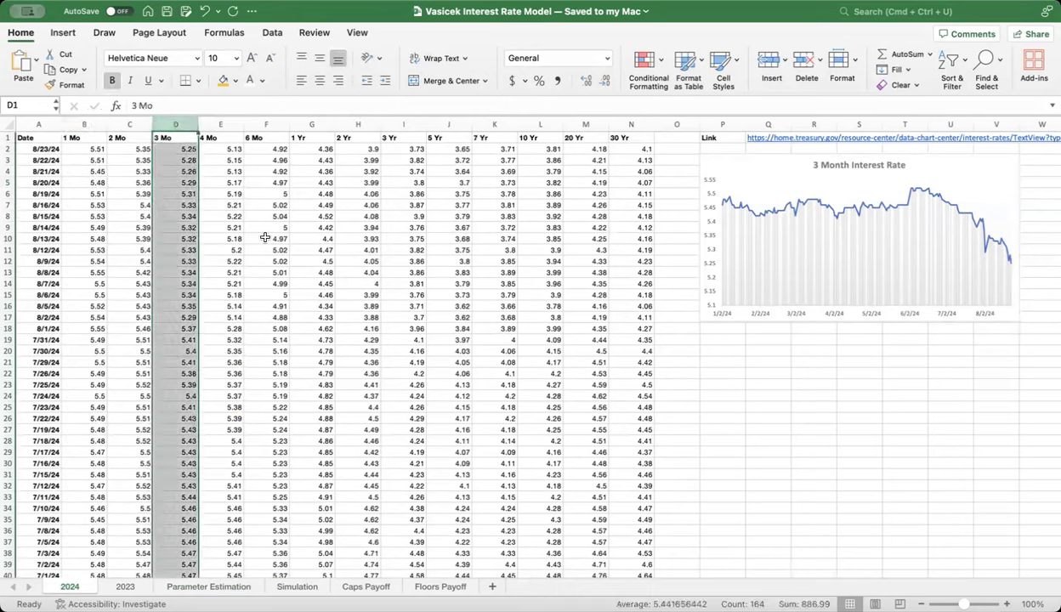
click(176, 137)
click(180, 148)
key(Down)
click(180, 148)
click(53, 148)
click(177, 149)
click(174, 160)
click(174, 171)
click(173, 182)
click(171, 194)
click(170, 205)
click(169, 216)
click(170, 228)
click(171, 239)
click(173, 250)
click(173, 261)
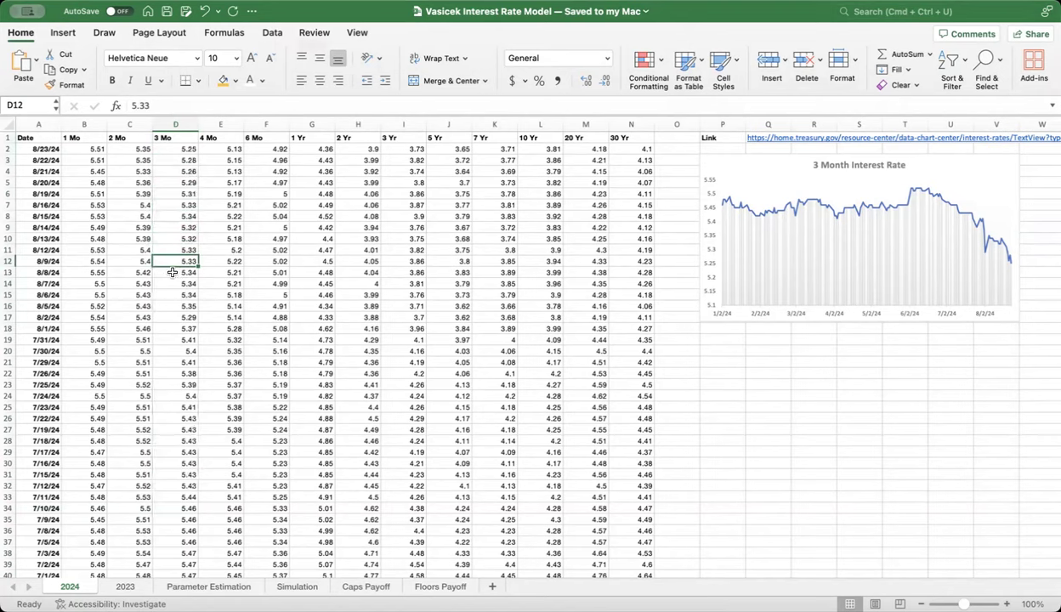
click(172, 272)
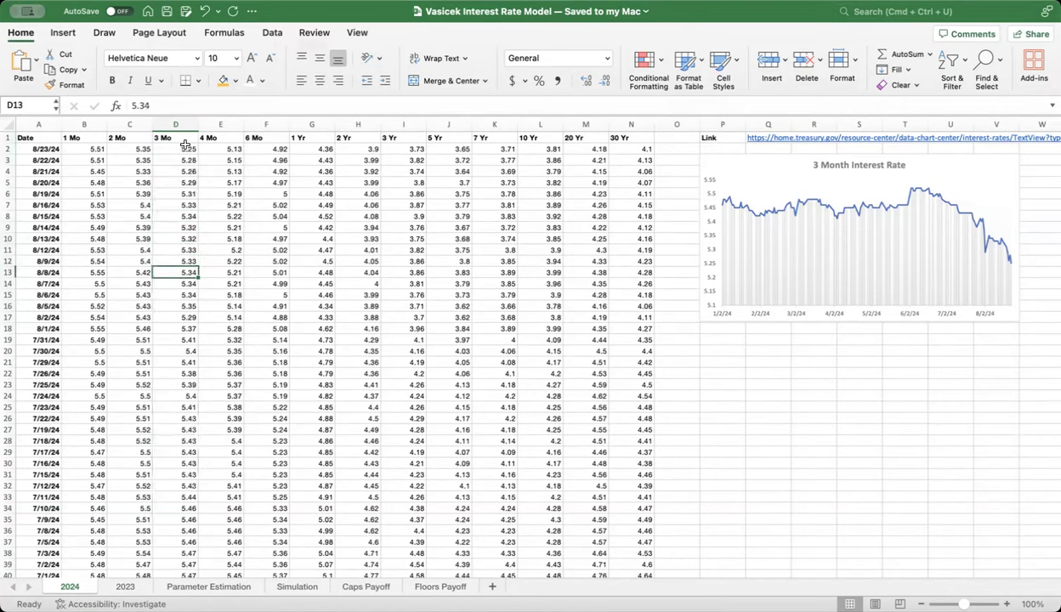
Compare successive 3 Mo rates on the 2024 sheet by highlighting ranges from 8/23/24 downward, including the whole column.
drag(186, 148, 186, 157)
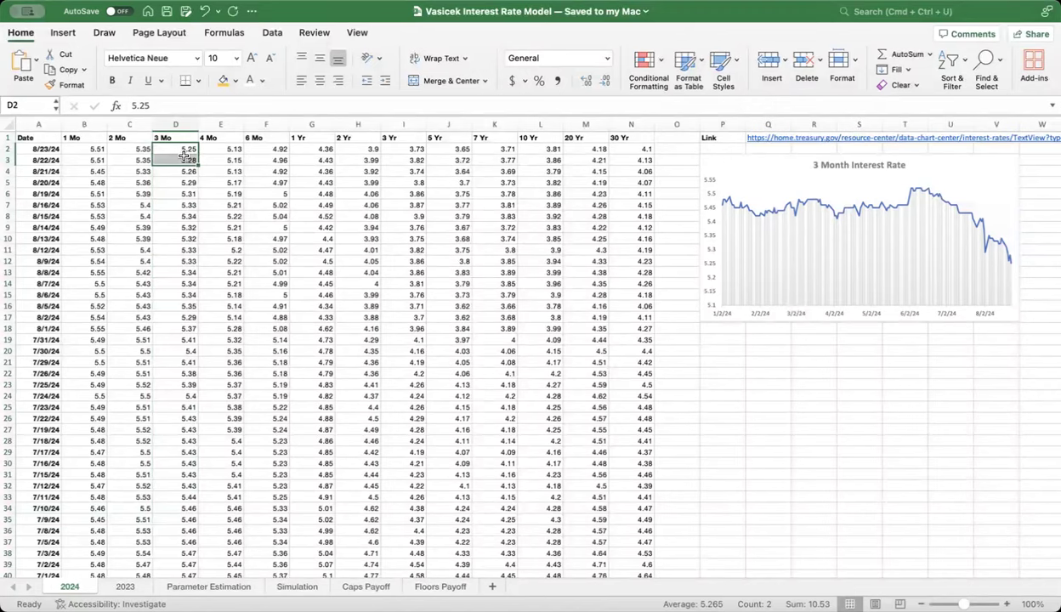
click(177, 181)
drag(189, 150, 170, 250)
click(175, 180)
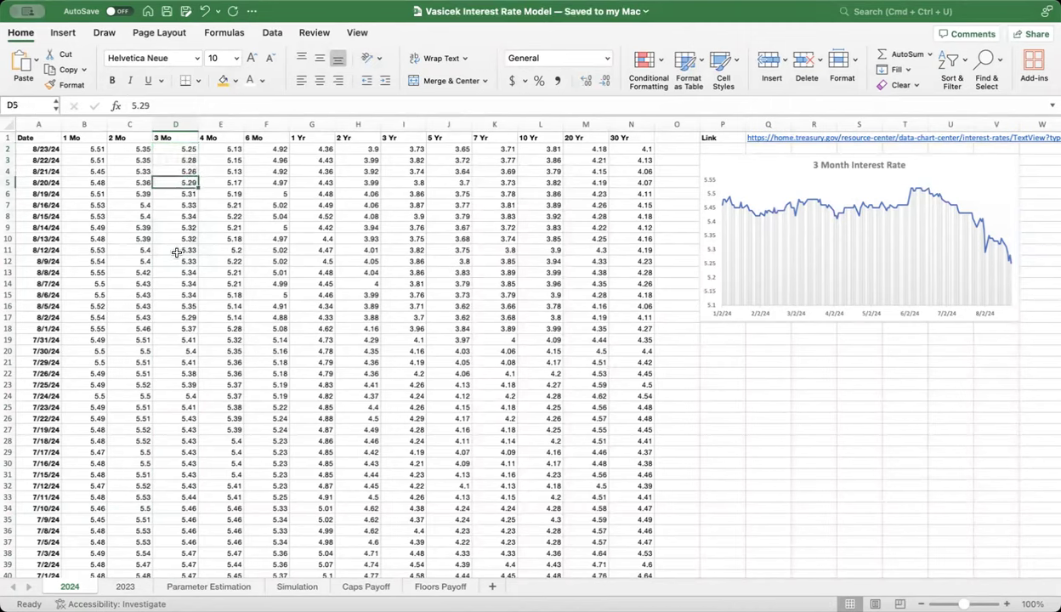
drag(184, 150, 184, 329)
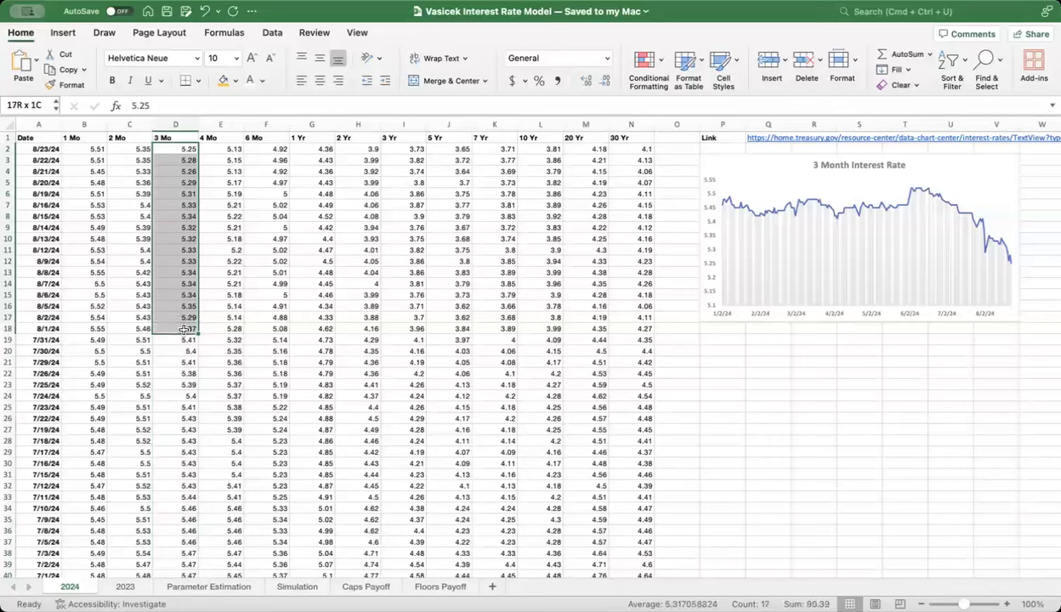
click(186, 204)
drag(185, 149, 187, 161)
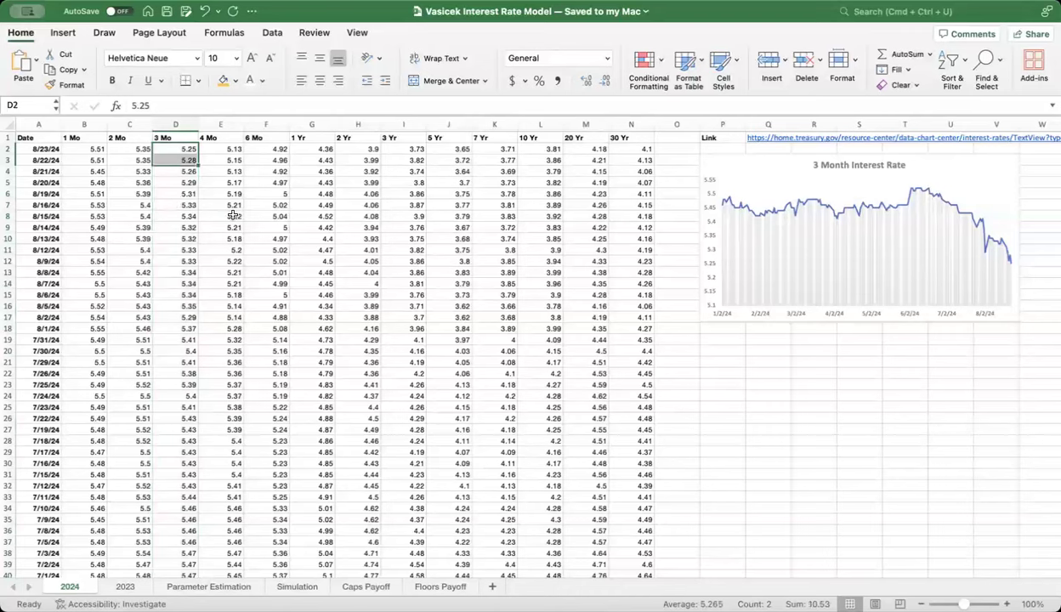
click(178, 122)
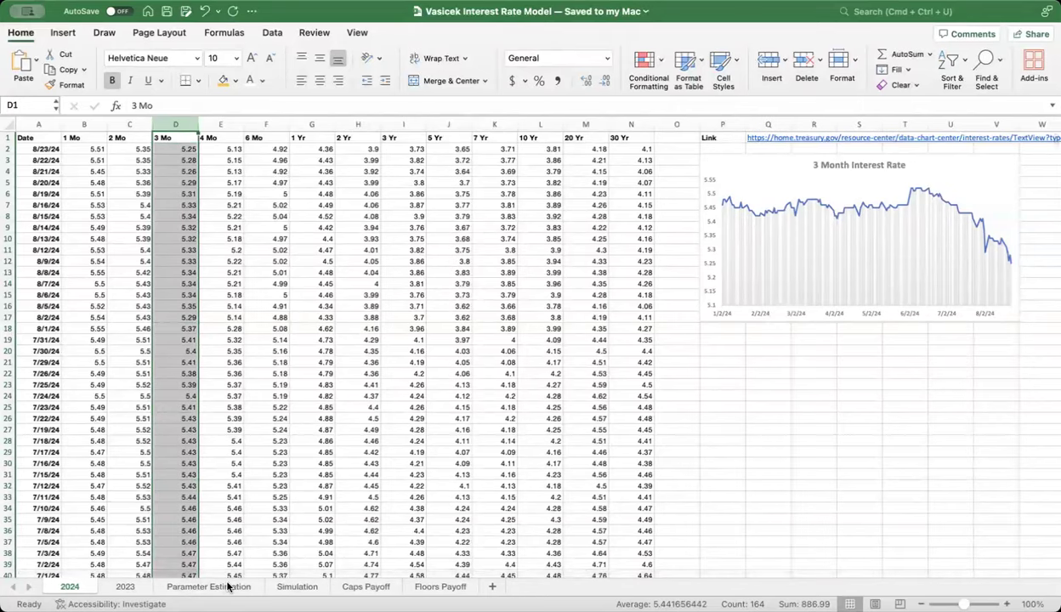
Open the Parameter Estimation sheet and check how far its date and serial number columns extend.
click(176, 589)
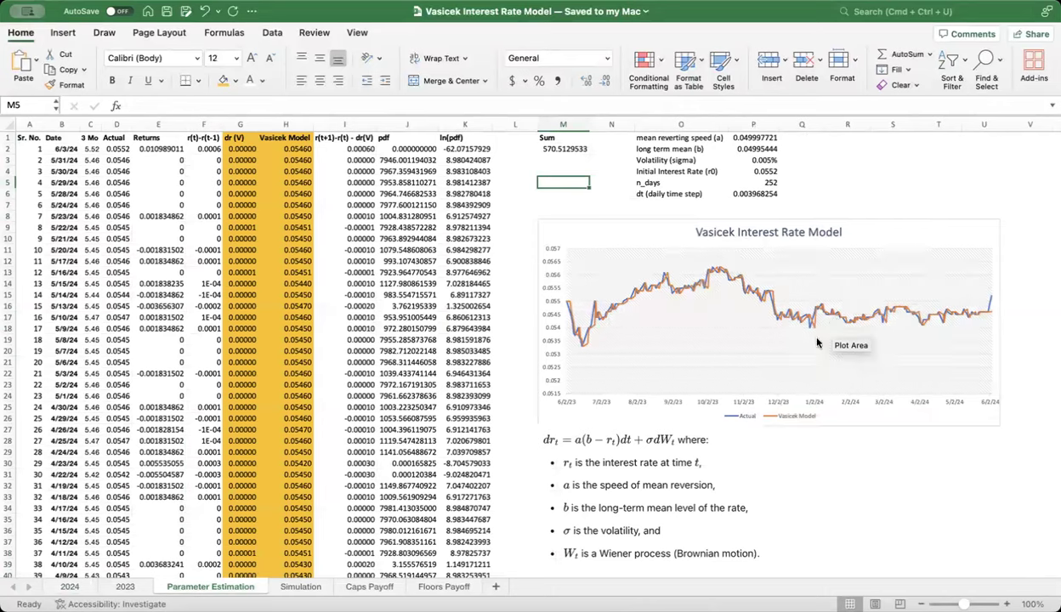
click(54, 149)
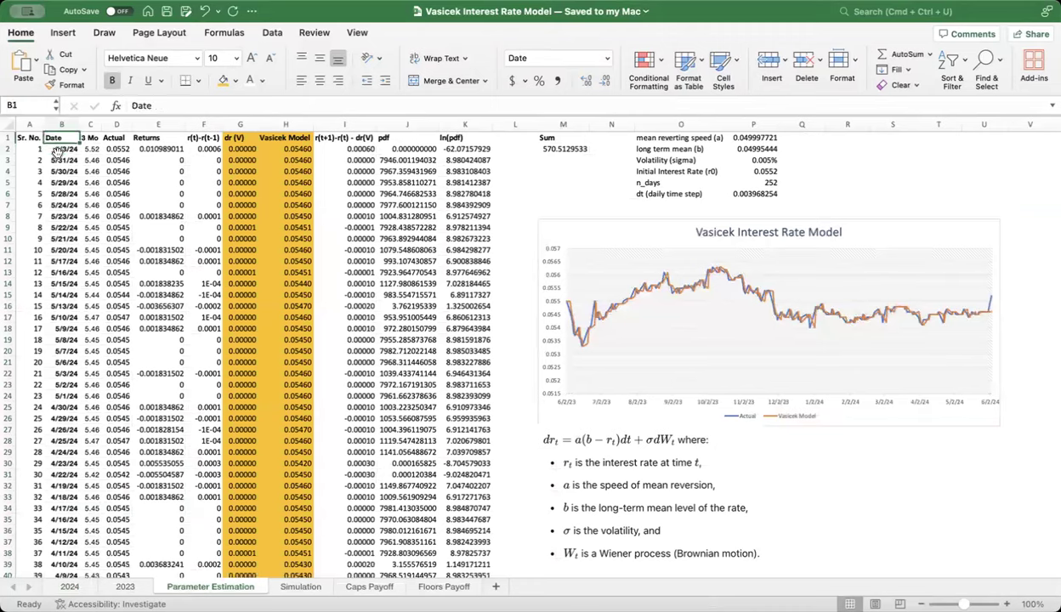
key(Up)
key(Down)
key(Left)
key(Right)
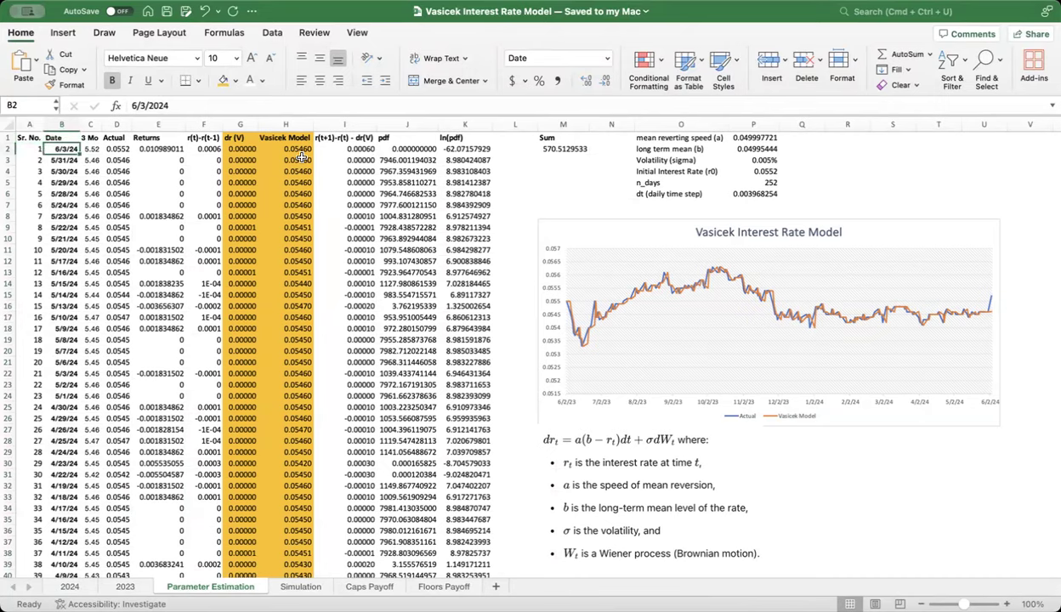
key(ctrl+Down)
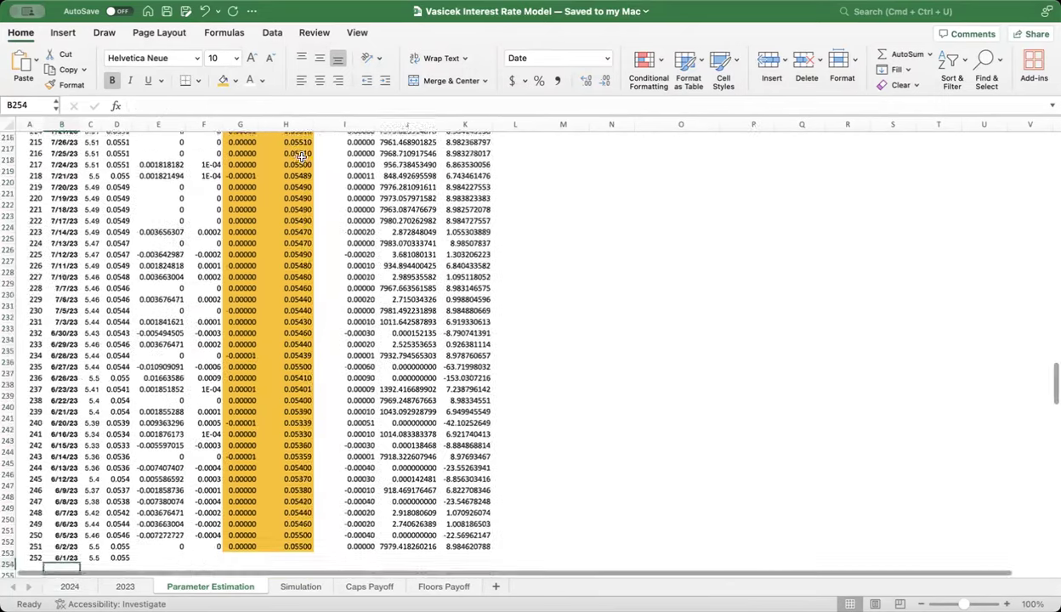
key(ctrl+Home)
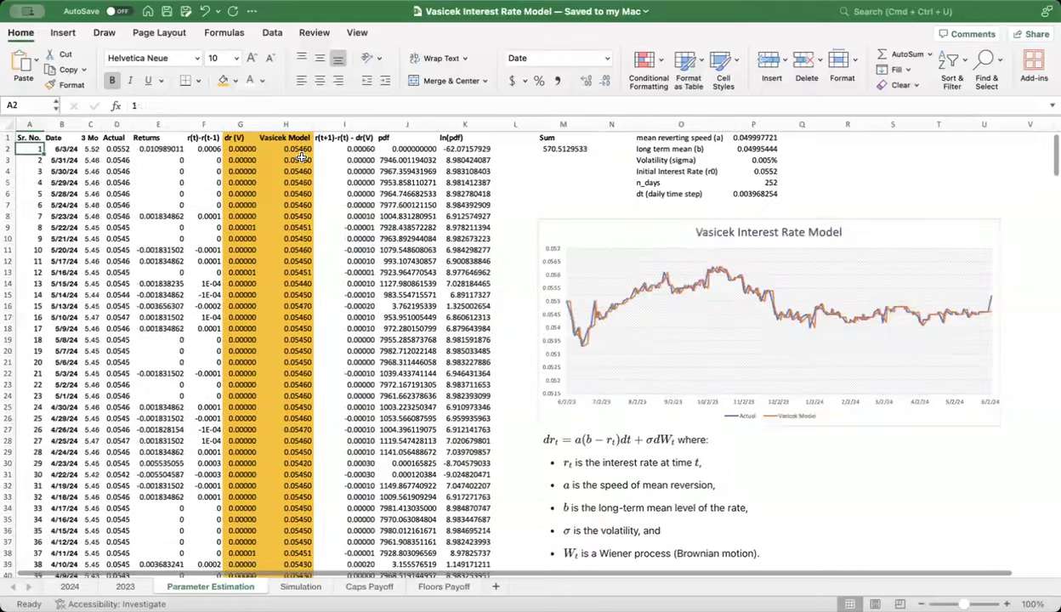
key(ctrl+Down)
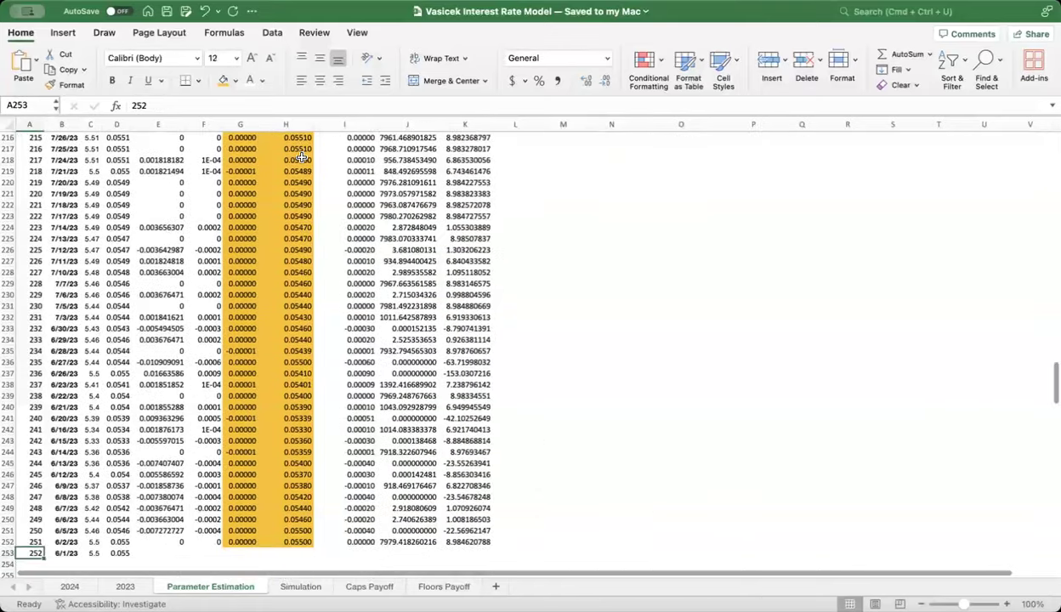
key(ctrl+shift+Up)
key(ctrl+Up)
Examine the first data row of the Parameter Estimation sheet, including its date and 3 Mo rate.
key(ctrl+Right)
key(Down)
key(Left)
key(Left)
key(Left)
key(Left)
key(Left)
key(Left)
key(Left)
key(Left)
key(Left)
key(Right)
key(Up)
key(Down)
key(Up)
key(Down)
key(Up)
key(Down)
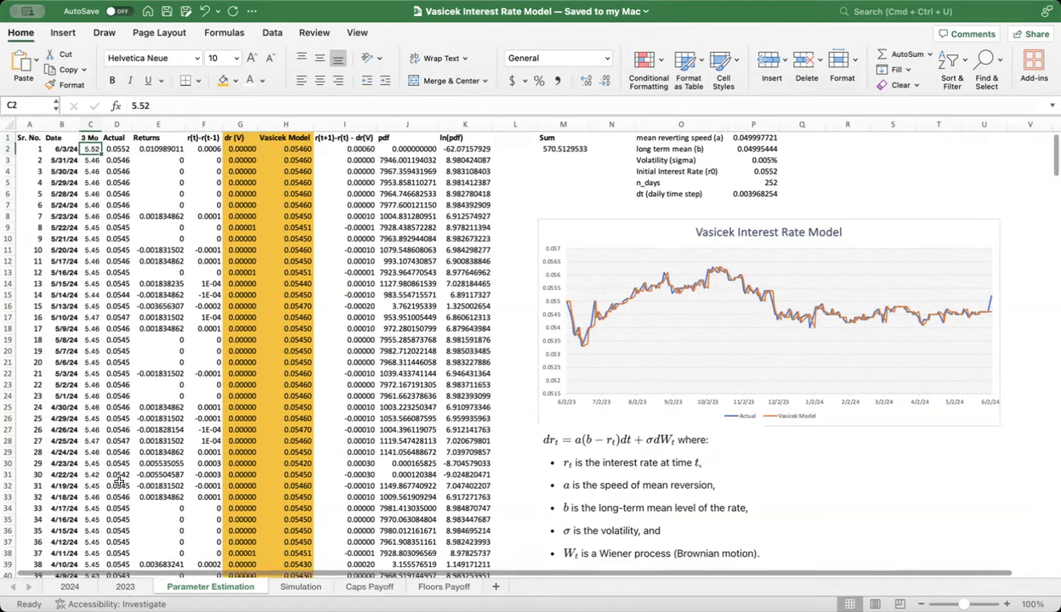
click(56, 150)
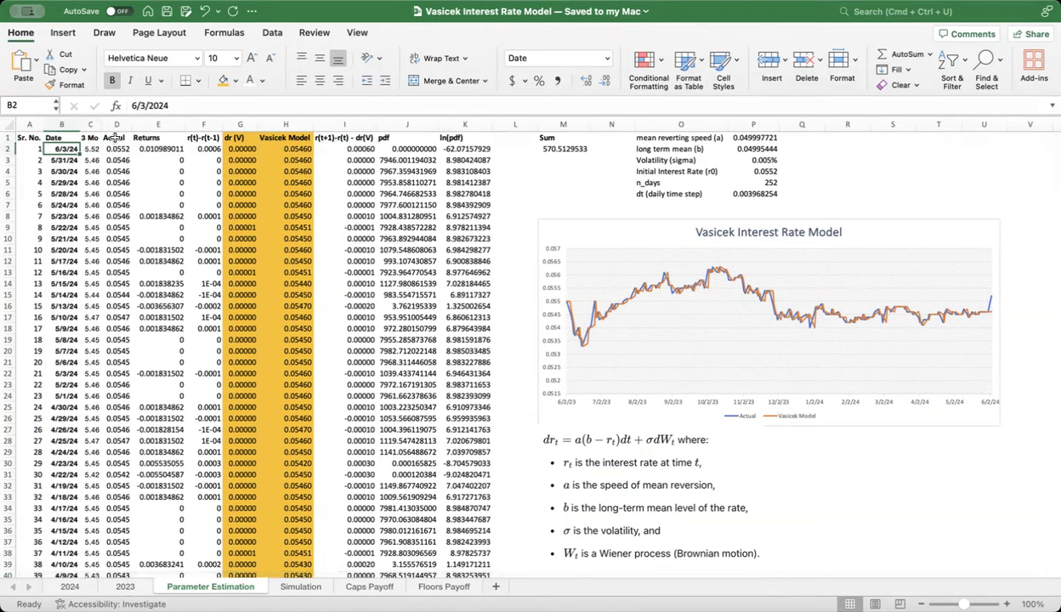
Compare the source 3 Mo columns on the 2023 and 2024 sheets and check the 2023 sheet's link label.
click(125, 587)
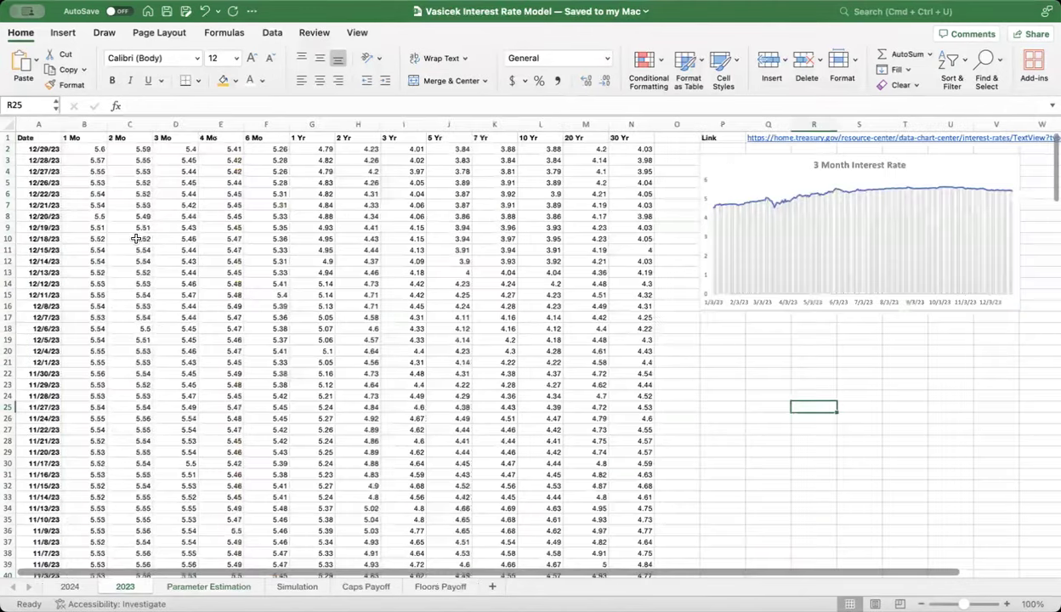
click(171, 123)
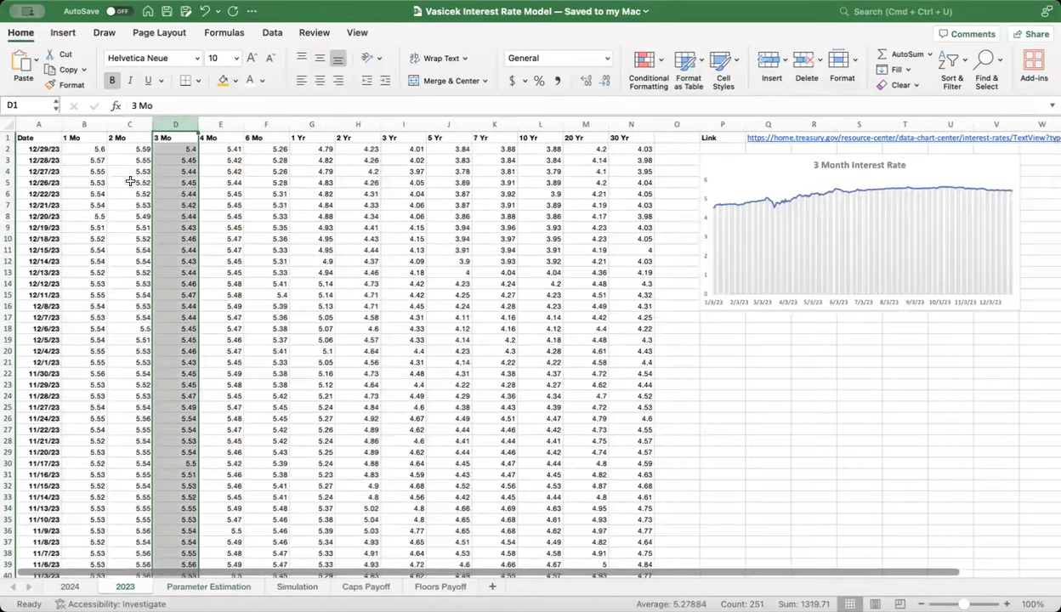
click(204, 586)
drag(92, 150, 92, 181)
click(83, 587)
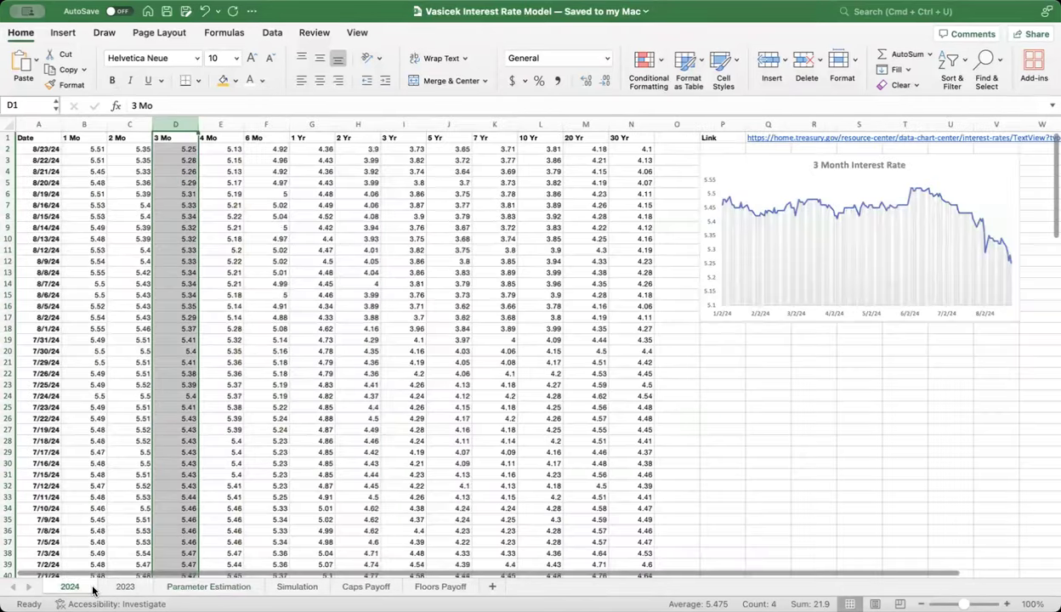
click(125, 586)
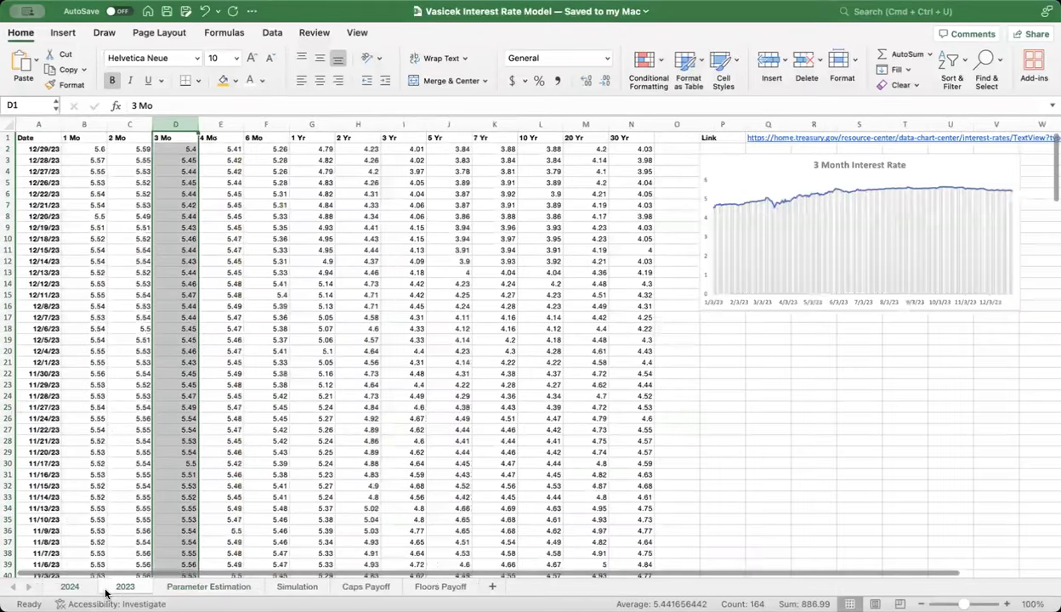
click(544, 305)
click(721, 138)
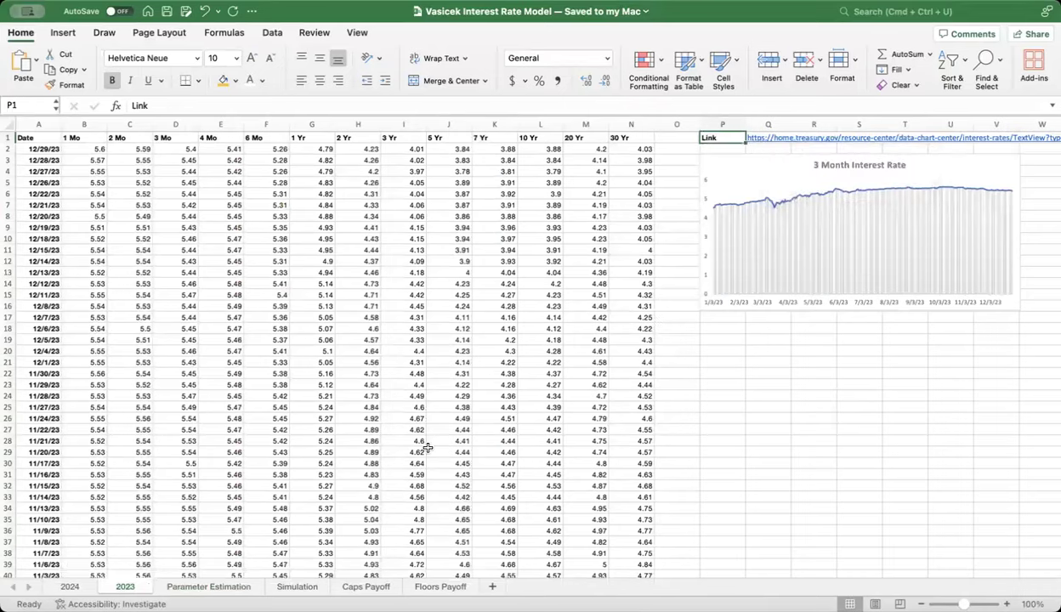
Return to the Parameter Estimation sheet and check the 3 Mo column from its first to its last rate.
click(204, 586)
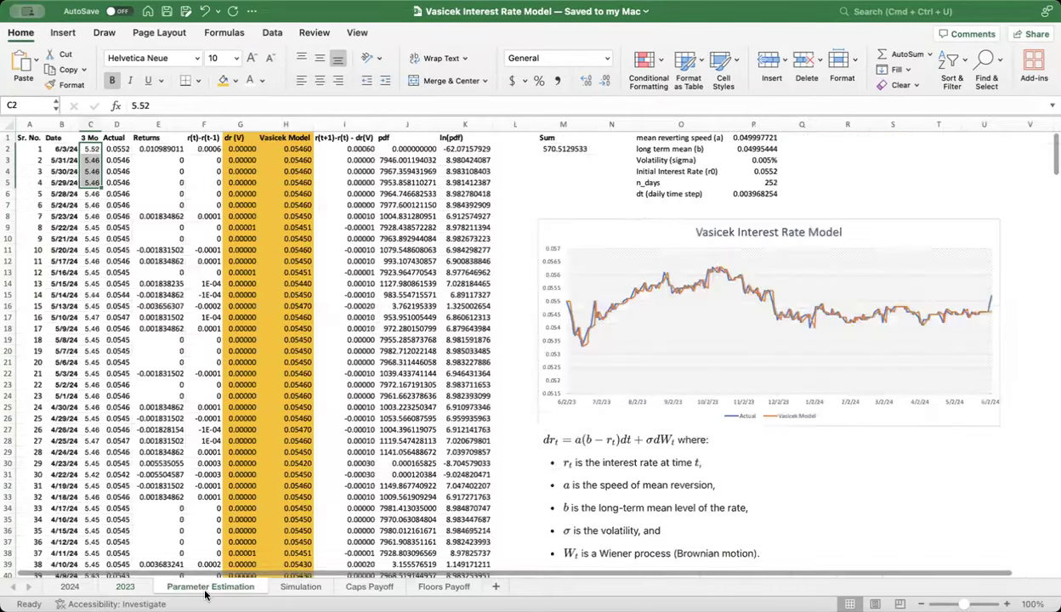
click(92, 149)
key(super+Down)
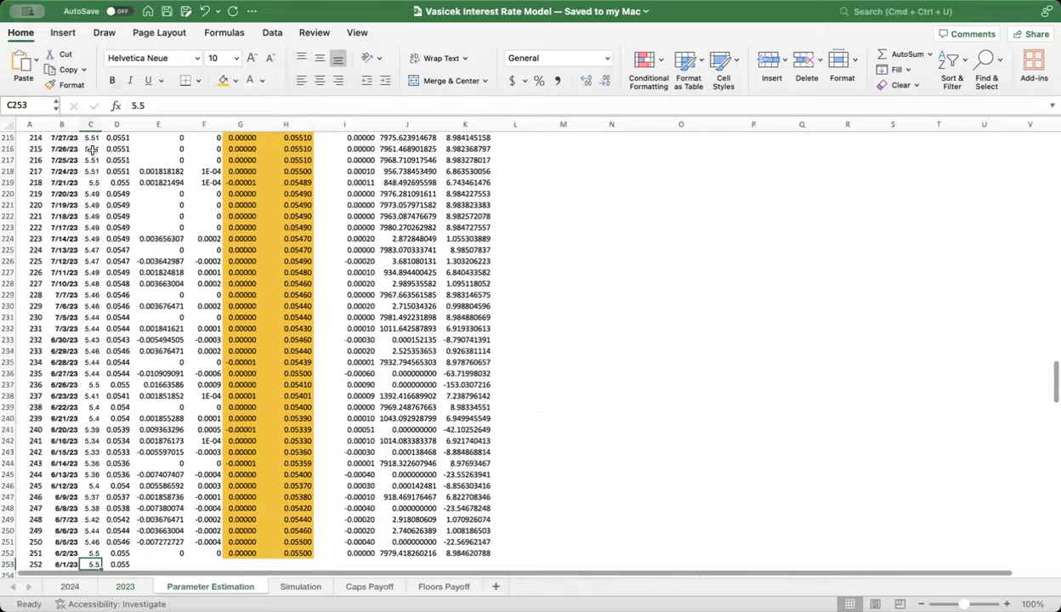
key(super+Up)
key(Right)
key(Down)
click(91, 150)
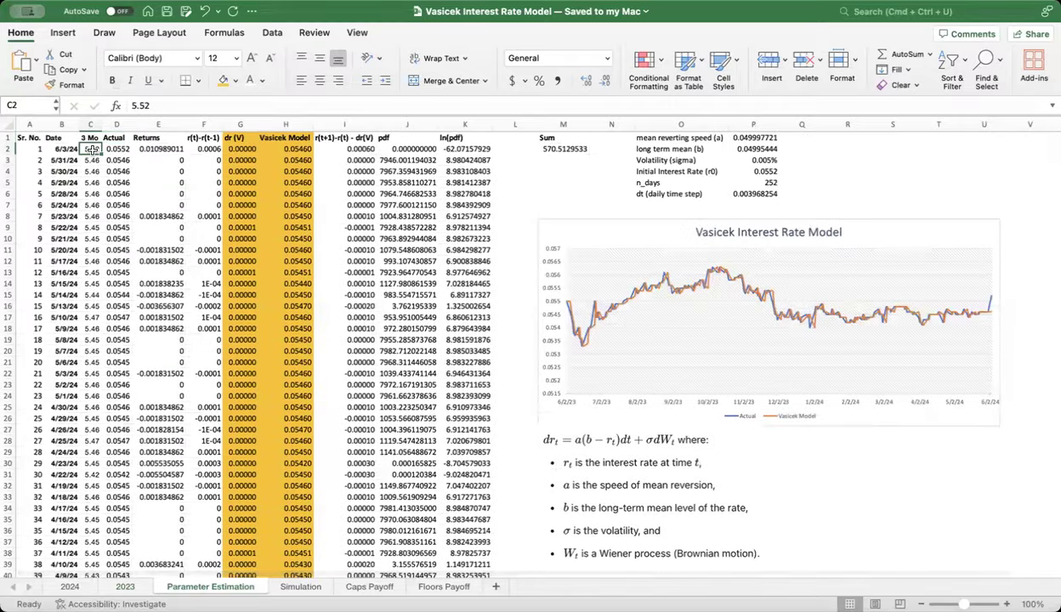
Compare the first 3 Mo rate with the formula in the adjacent Actual cell D2.
key(Right)
key(Left)
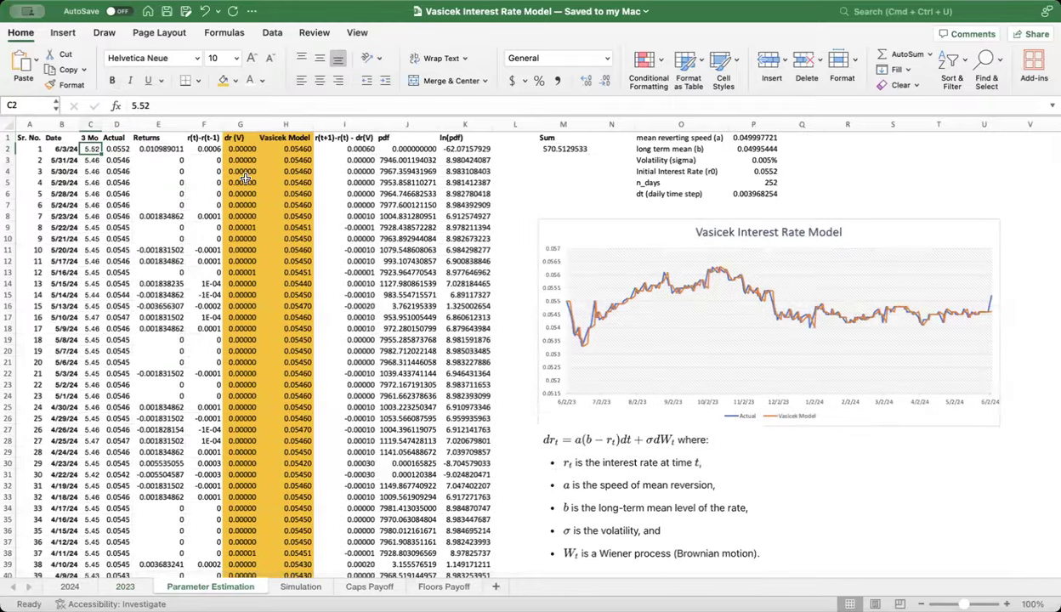
key(Right)
key(Left)
key(Right)
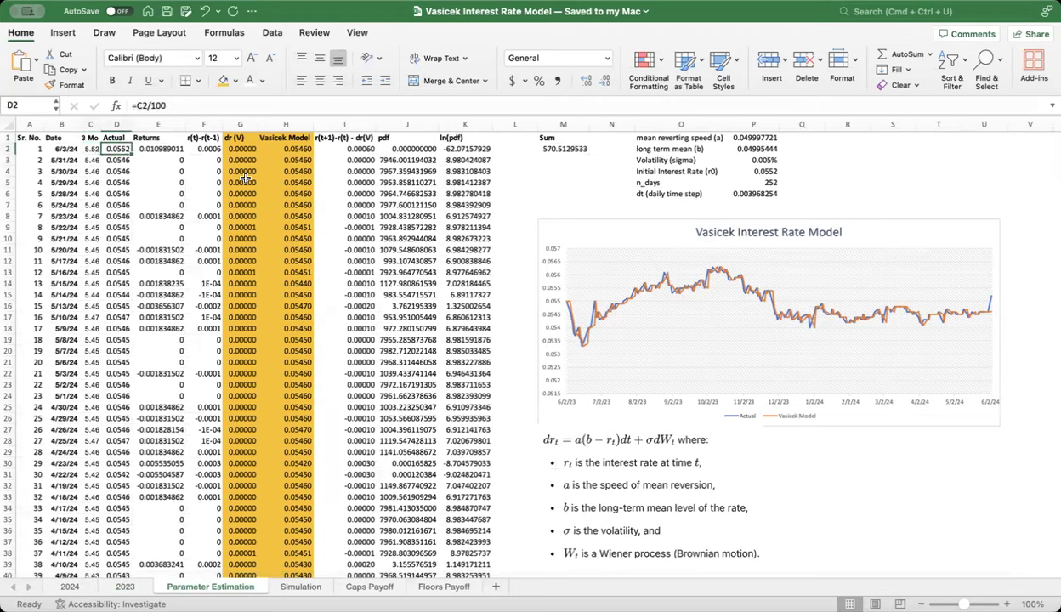
Check how the Actual value in D2 derives from the 3 Mo rate in C2.
key(Left)
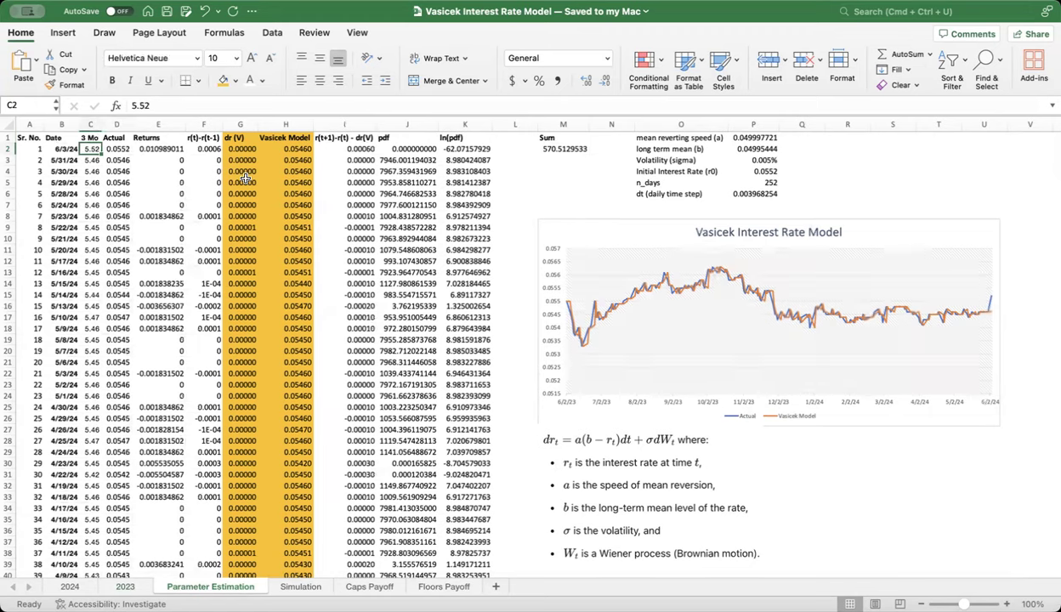
key(Right)
key(Left)
key(Right)
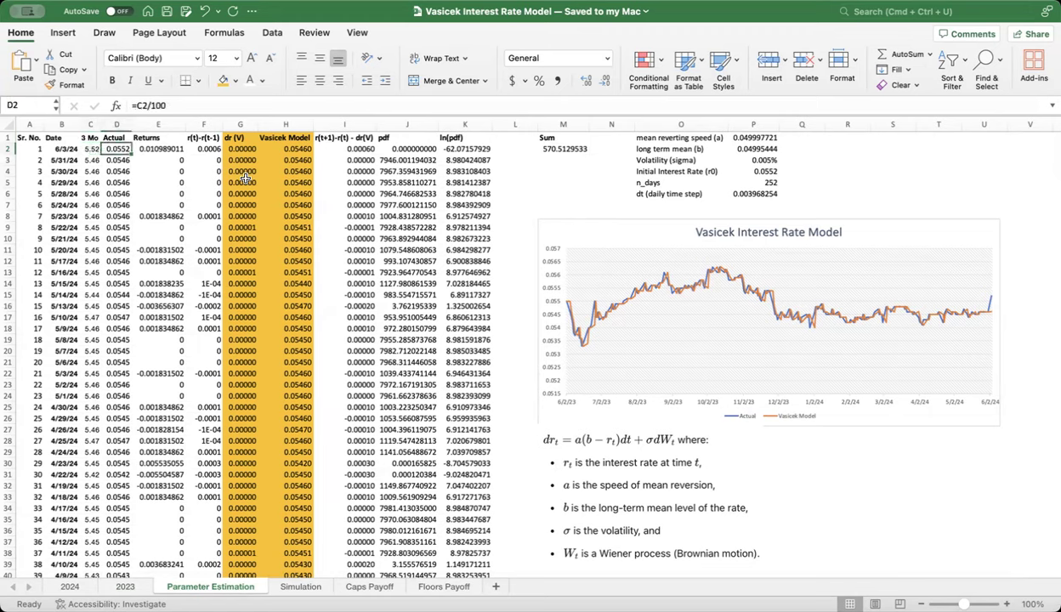
key(Left)
key(Right)
key(Left)
key(Right)
Check the Returns formula in E2 and the r(t)-r(t-1) formula in F2 of the first data row.
key(Right)
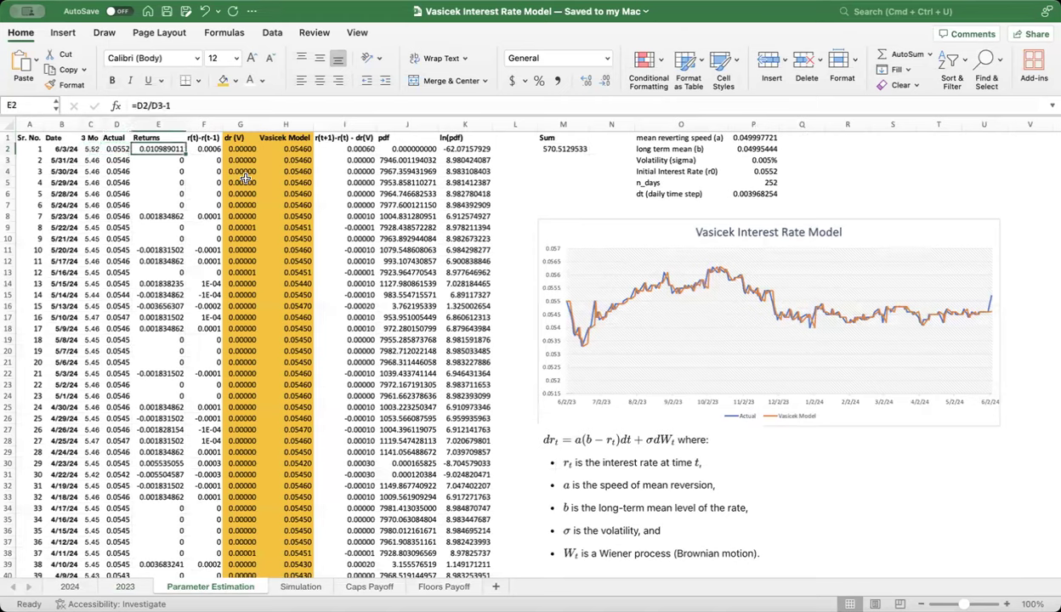
key(Left)
key(Right)
key(Right)
key(Left)
key(Up)
key(Down)
key(Right)
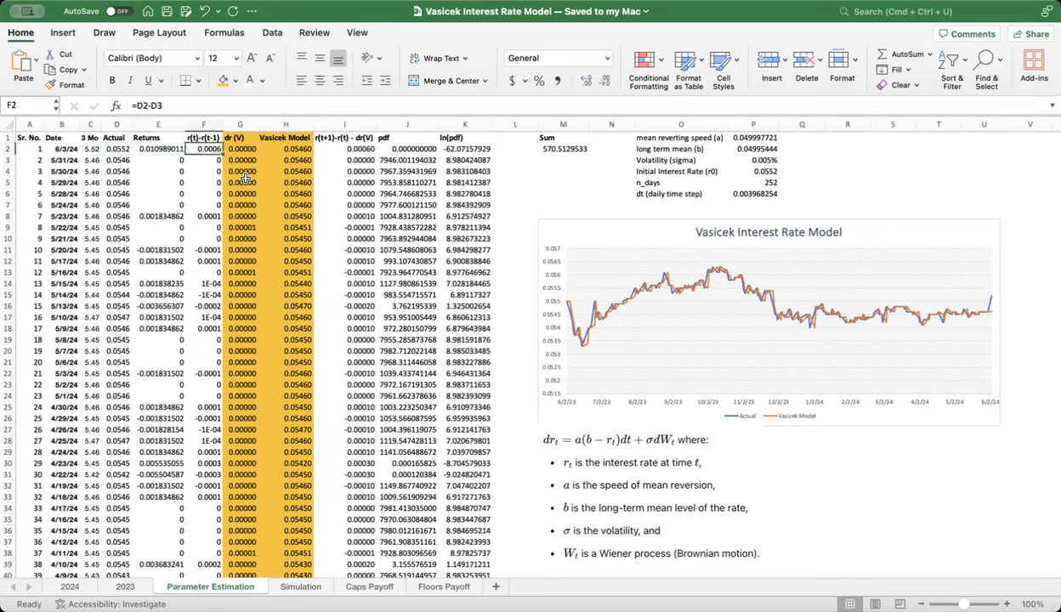
Delete the Returns column from the Parameter Estimation sheet.
click(170, 152)
click(157, 124)
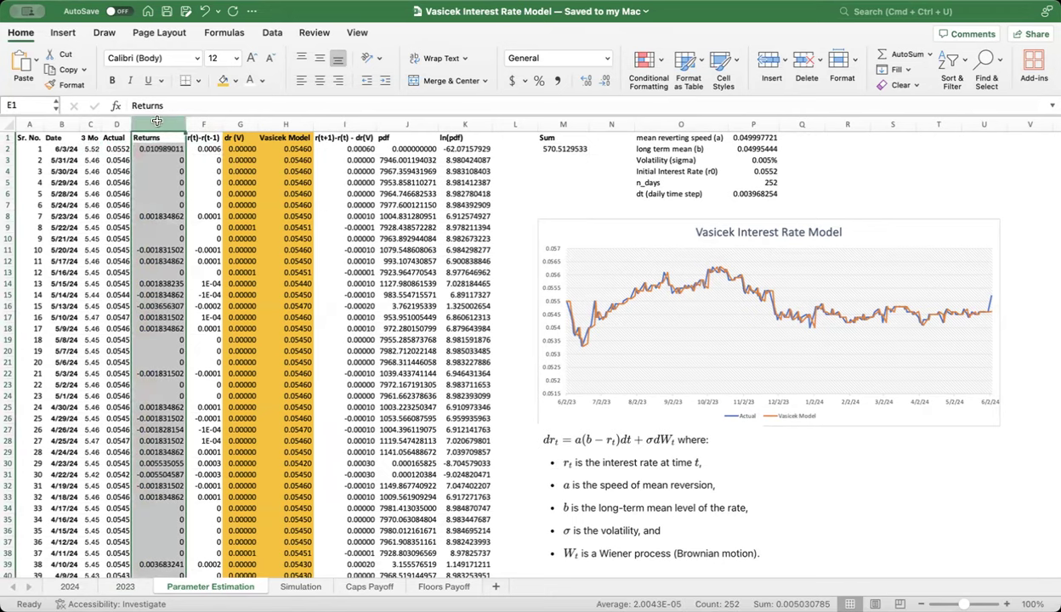
right_click(156, 121)
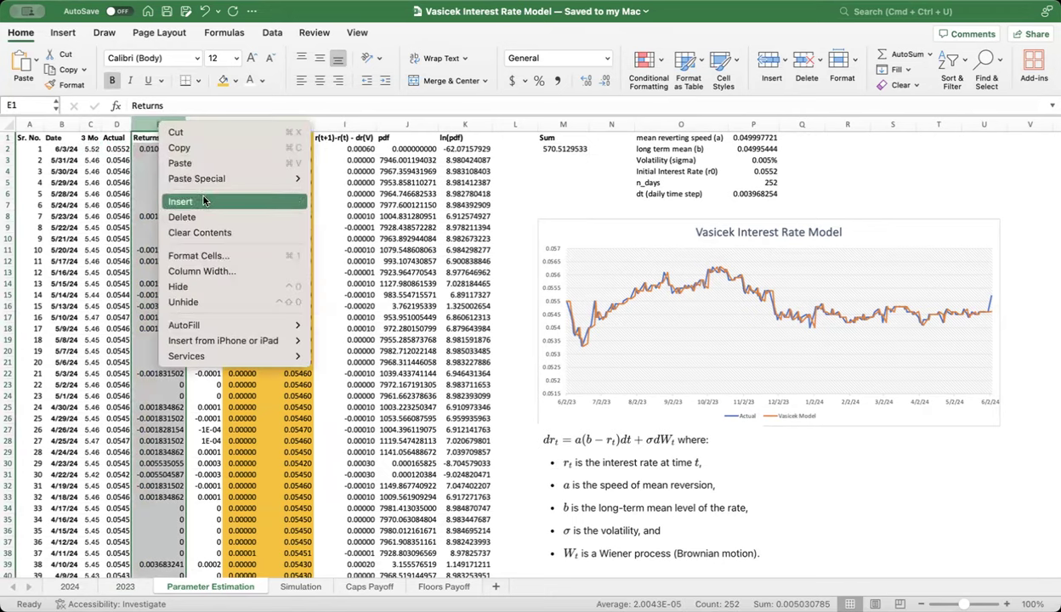
click(193, 217)
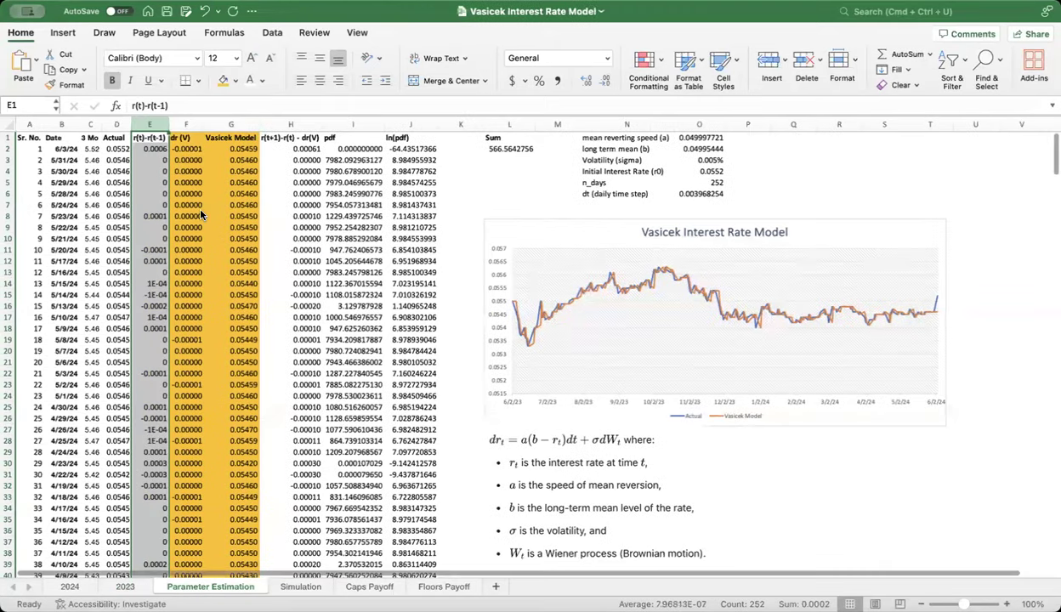
click(221, 201)
click(155, 136)
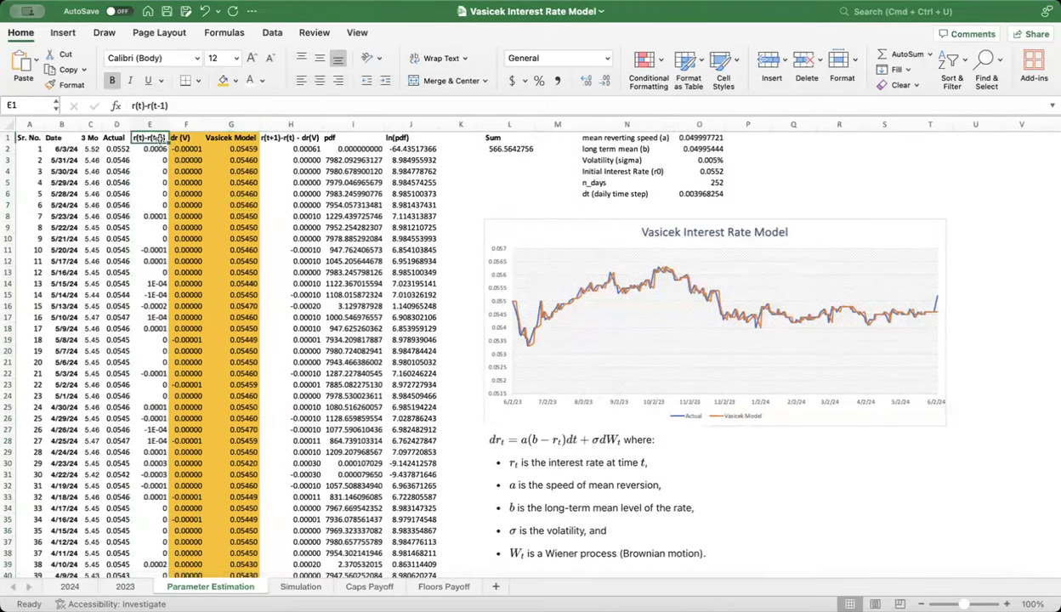
Enter the label drt in cell P29 beside the Vasicek equation picture.
click(533, 445)
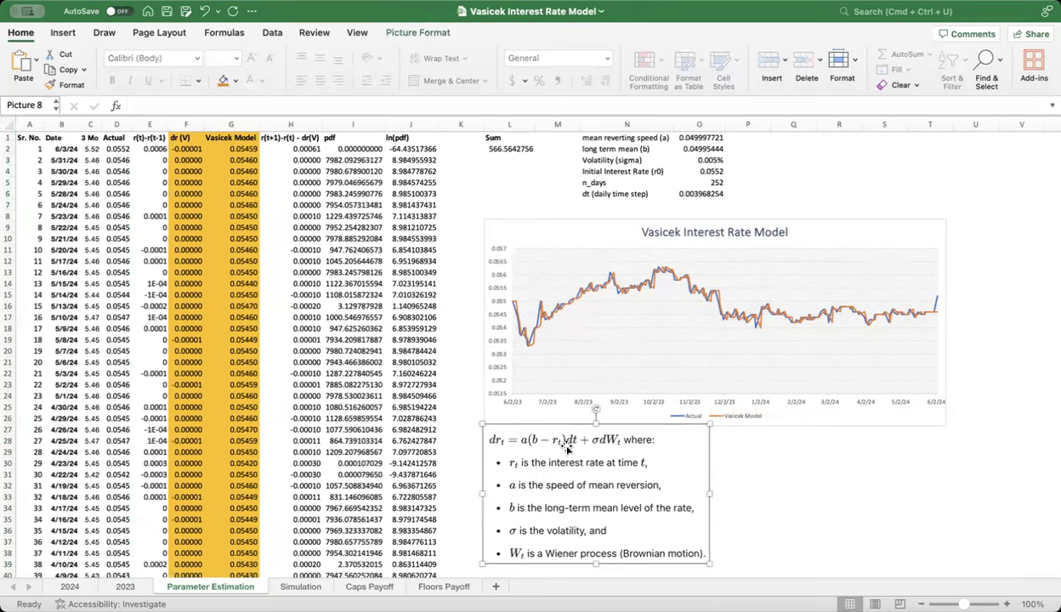
click(736, 451)
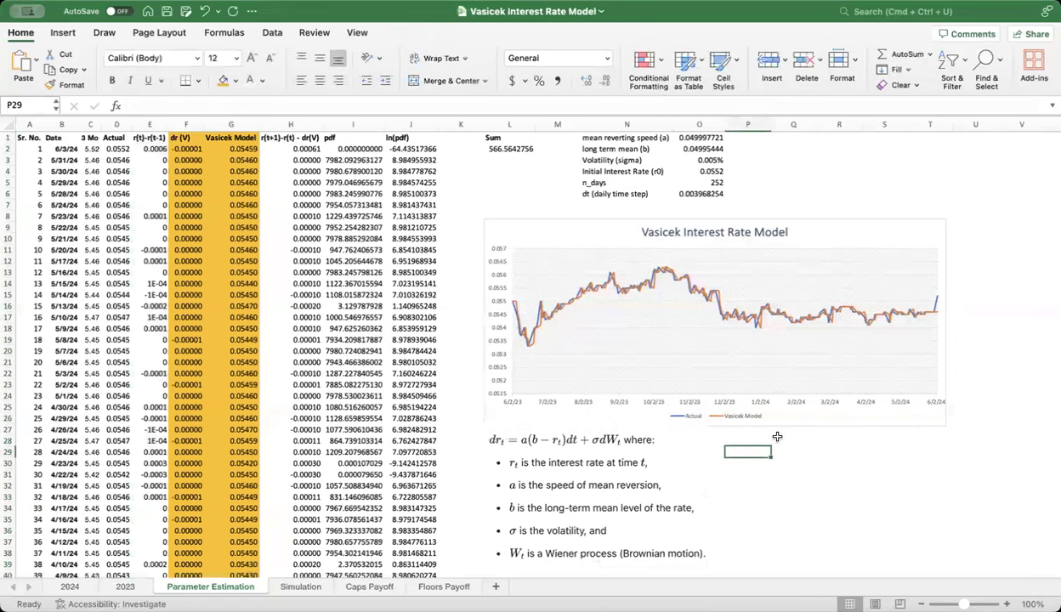
text(dr)
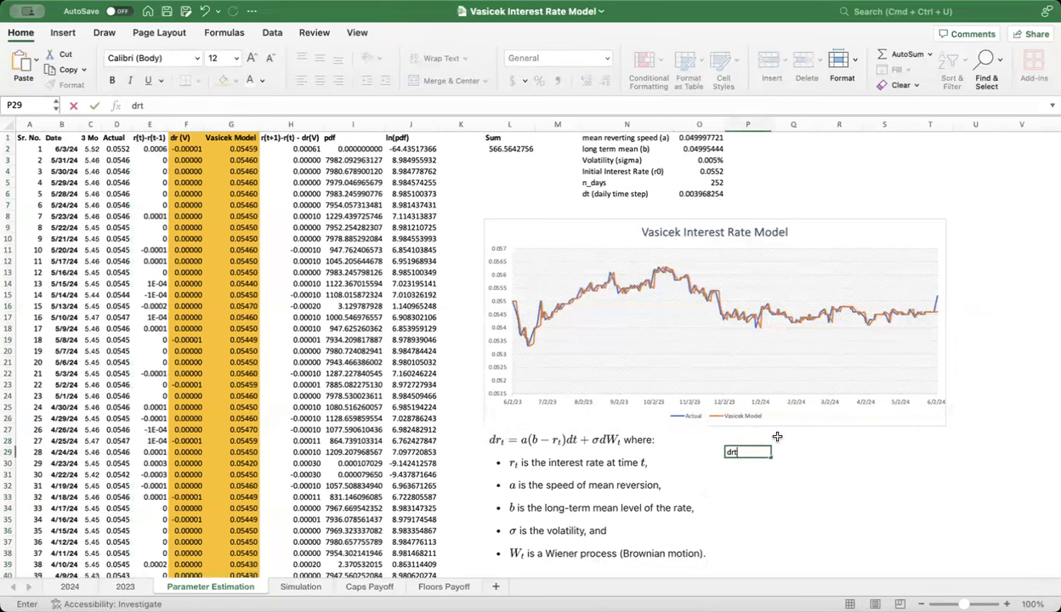
text(t)
key(Tab)
key(Left)
key(Down)
key(Up)
key(Right)
key(Left)
key(Down)
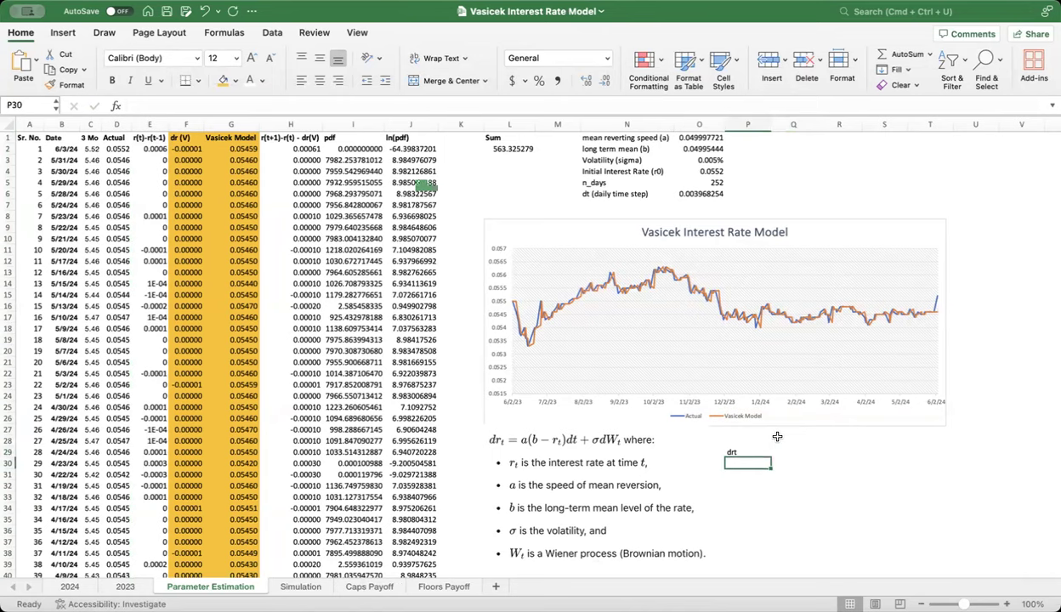
Enter the time steps 0, 1 and 2 across cells P30 to R30 under the drt label.
text(0)
key(Tab)
text(1)
key(Tab)
text(2)
key(Tab)
key(Left)
key(Left)
key(shift+Right)
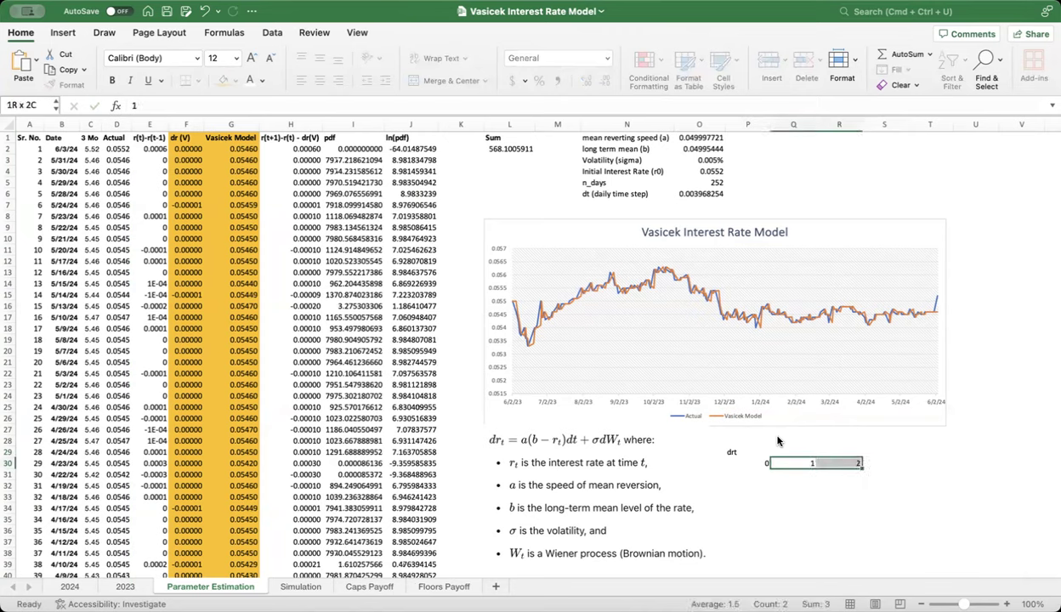
Enter the rate labels r, r1 and r2 across cells P31 to R31 below the time steps.
key(Left)
key(Down)
key(Right)
key(Right)
key(Left)
key(Left)
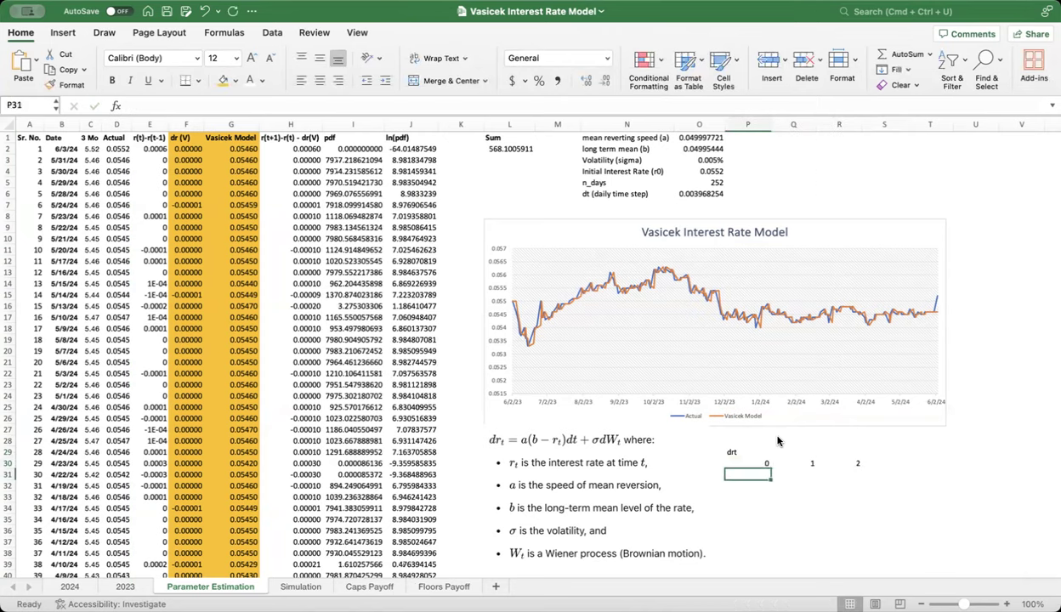
text(r)
key(Tab)
text(r1)
key(Tab)
text(r2)
key(Right)
key(Left)
Examine the r, r1 and r2 labels pair by pair as consecutive rate changes.
key(Down)
key(Left)
key(Left)
key(Right)
key(Left)
key(Up)
key(Right)
key(Down)
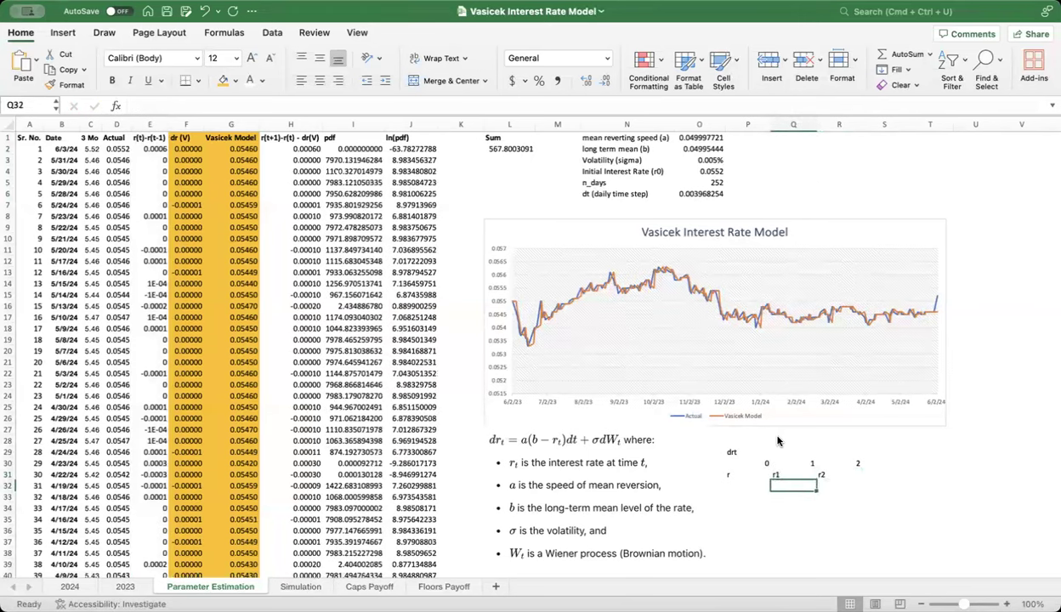
key(Left)
key(Up)
key(shift+Right)
key(Right)
key(Left)
key(shift+Right)
key(Right)
key(Right)
key(shift+Left)
key(Left)
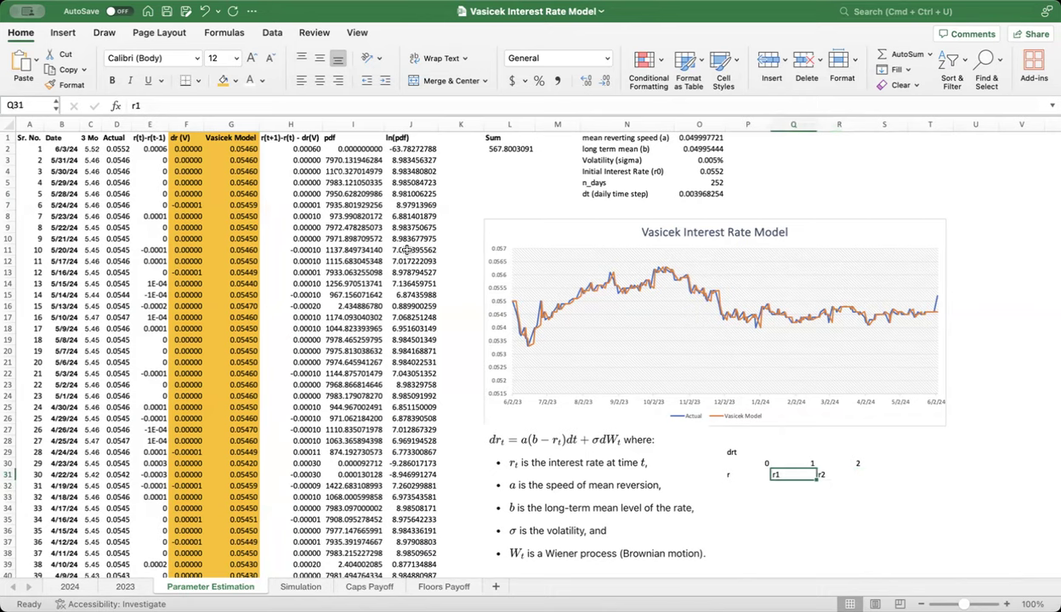
Compare the difference formula in E2 with its r(t)-r(t-1) header and the first Actual rate.
click(115, 148)
click(155, 148)
click(173, 108)
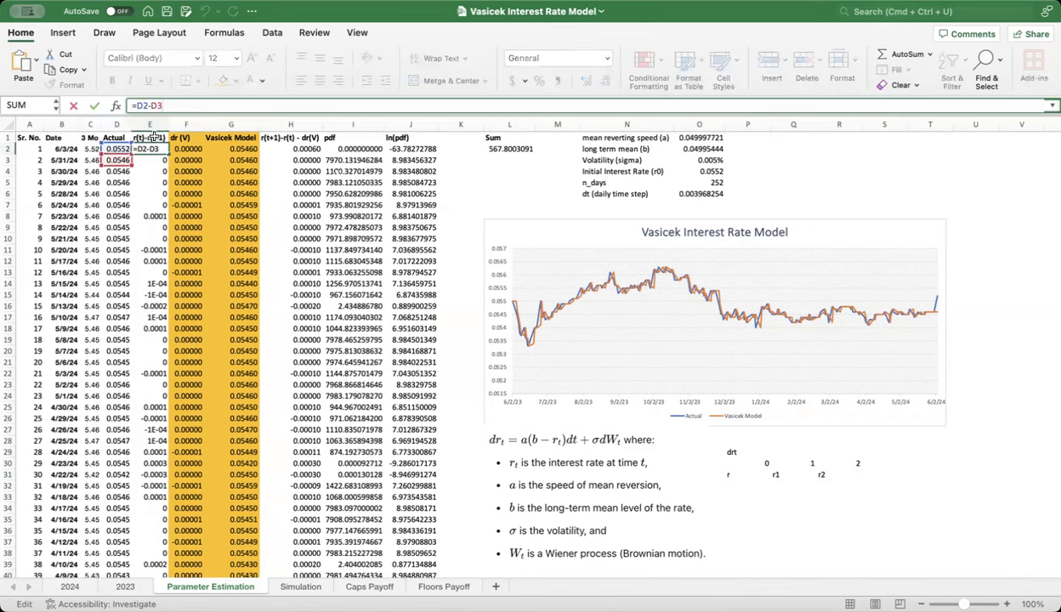
click(150, 138)
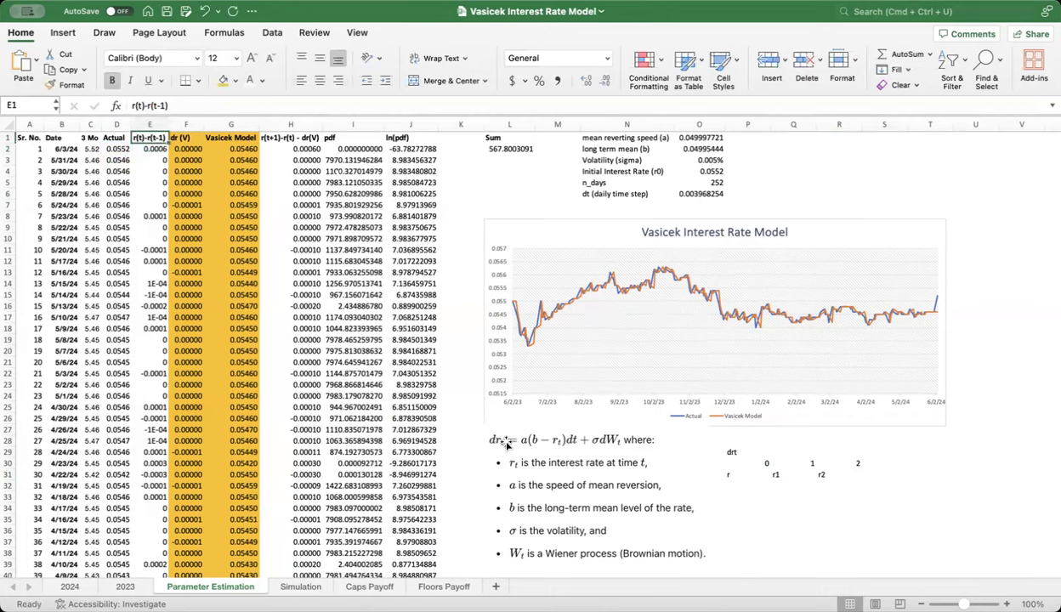
click(145, 148)
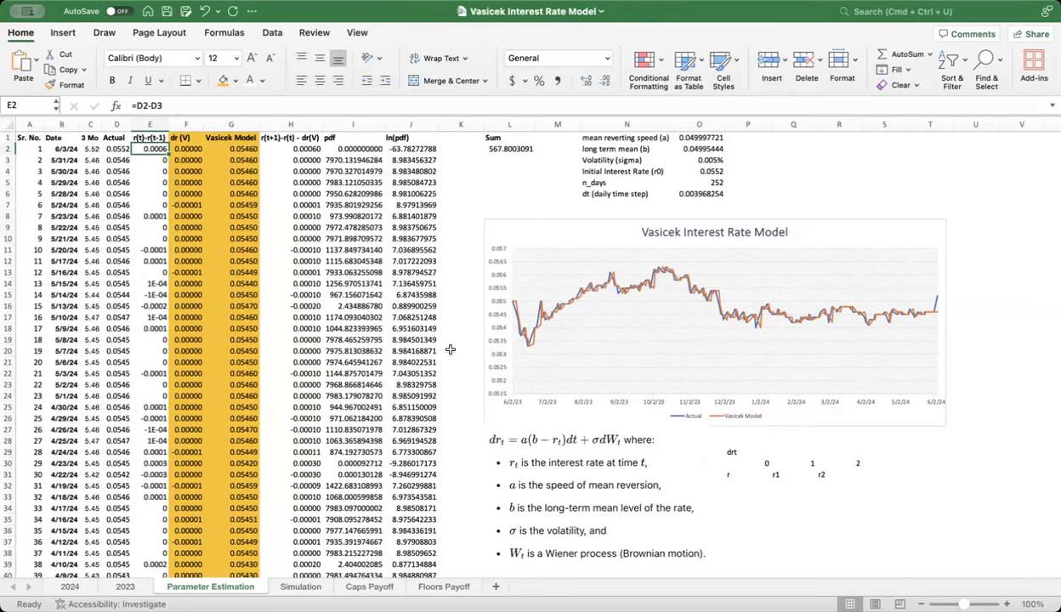
Trace the Actual cells referenced by the difference formulas in E2 and E3.
double_click(161, 148)
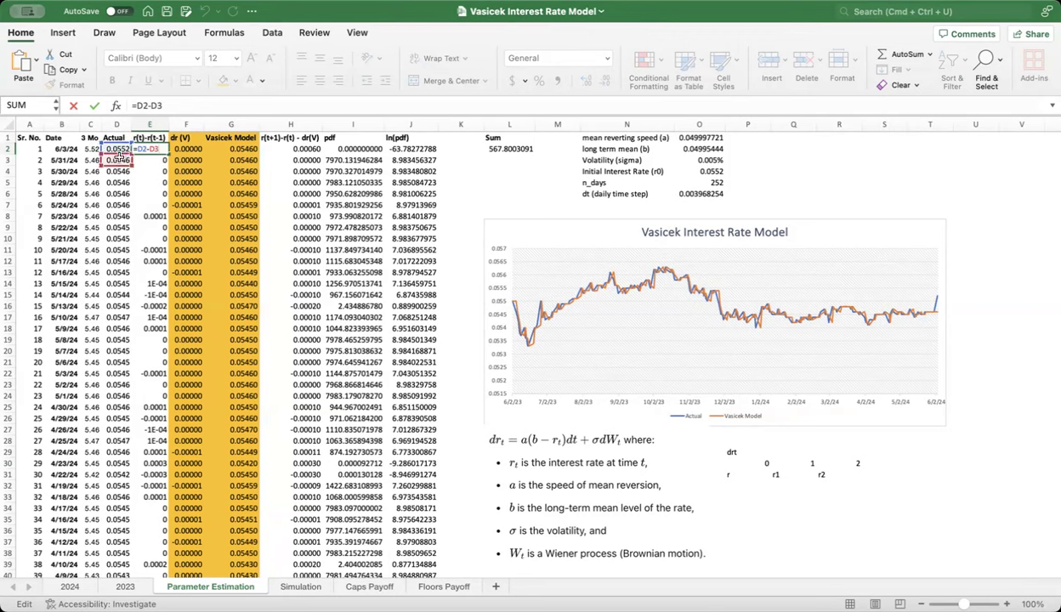
key(Return)
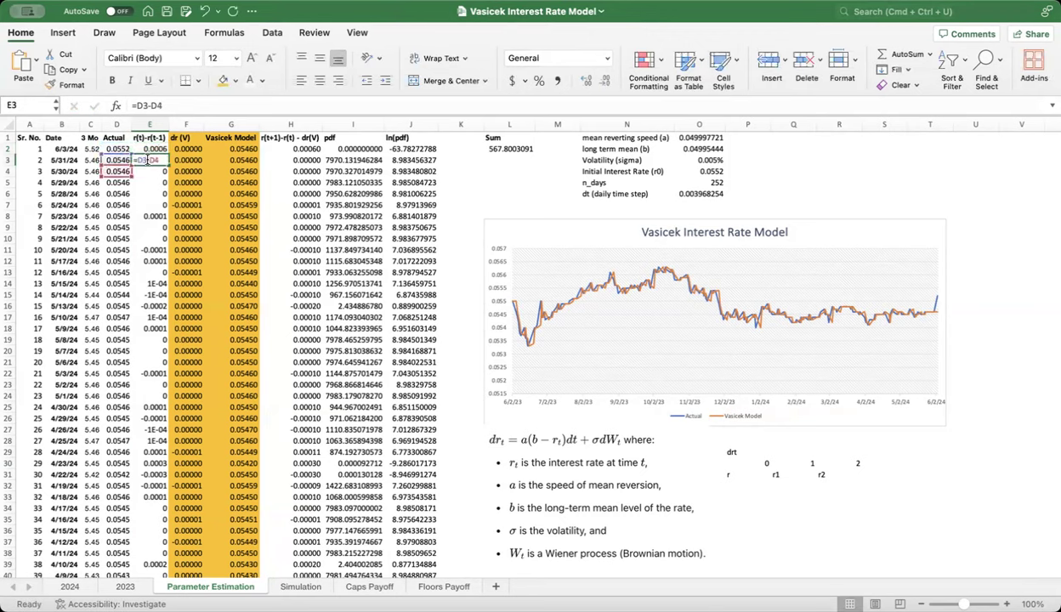
key(F2)
key(Escape)
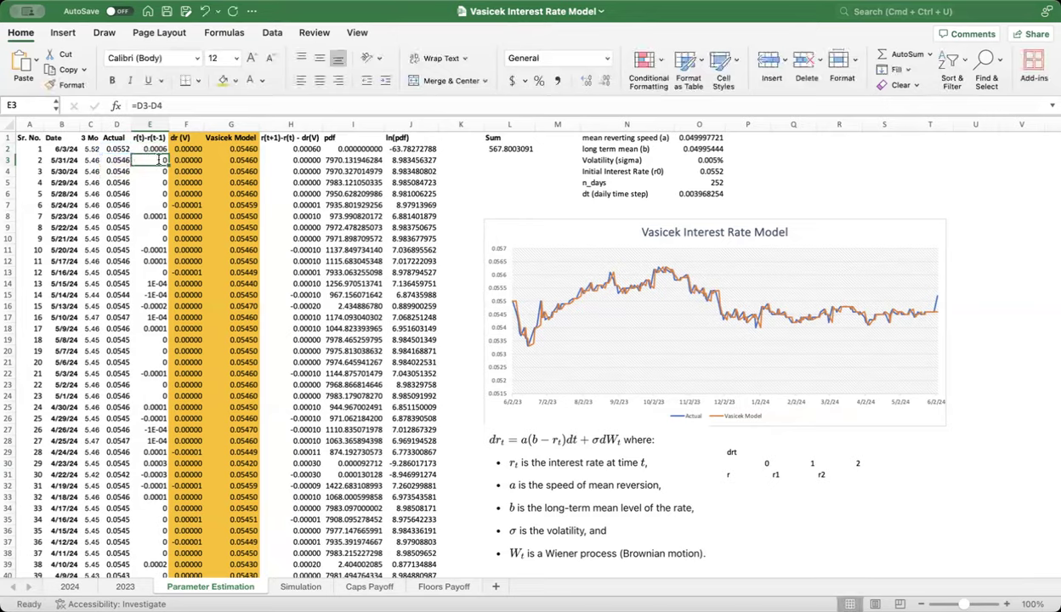
Show the r(t)-r(t-1) values from E2 downward with seven decimal places and save the workbook.
scroll(160, 158, down, 2)
scroll(159, 158, down, 3)
scroll(161, 163, up, 5)
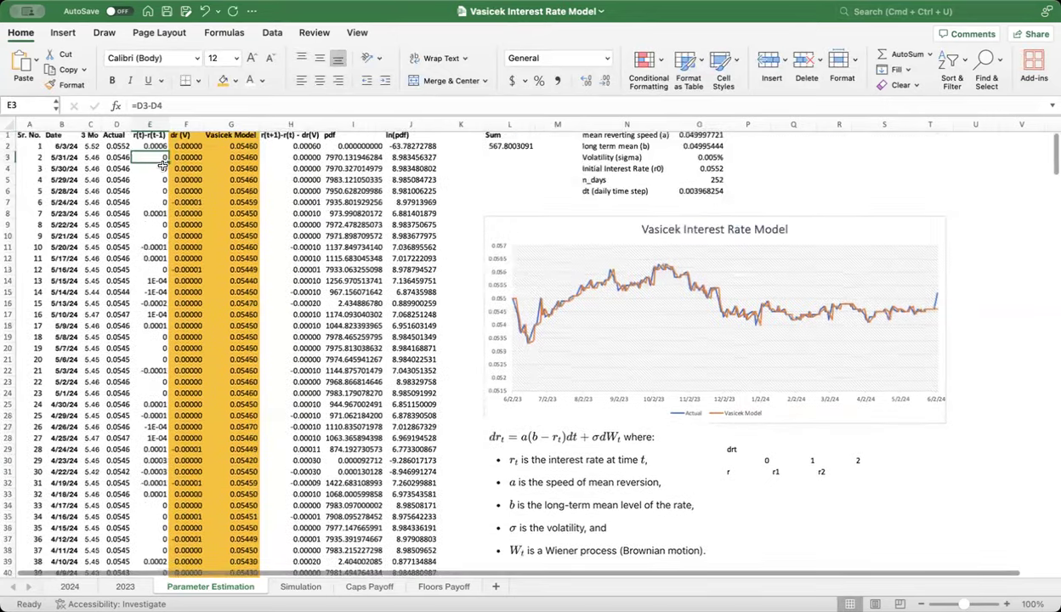
click(157, 146)
key(shift+super+Down)
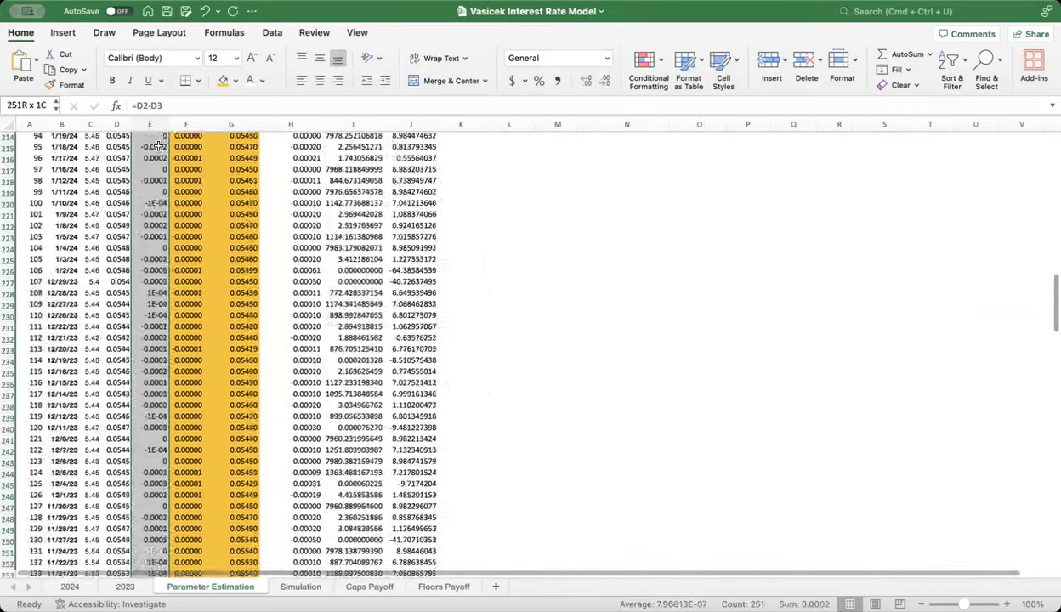
click(585, 81)
click(586, 81)
click(586, 81)
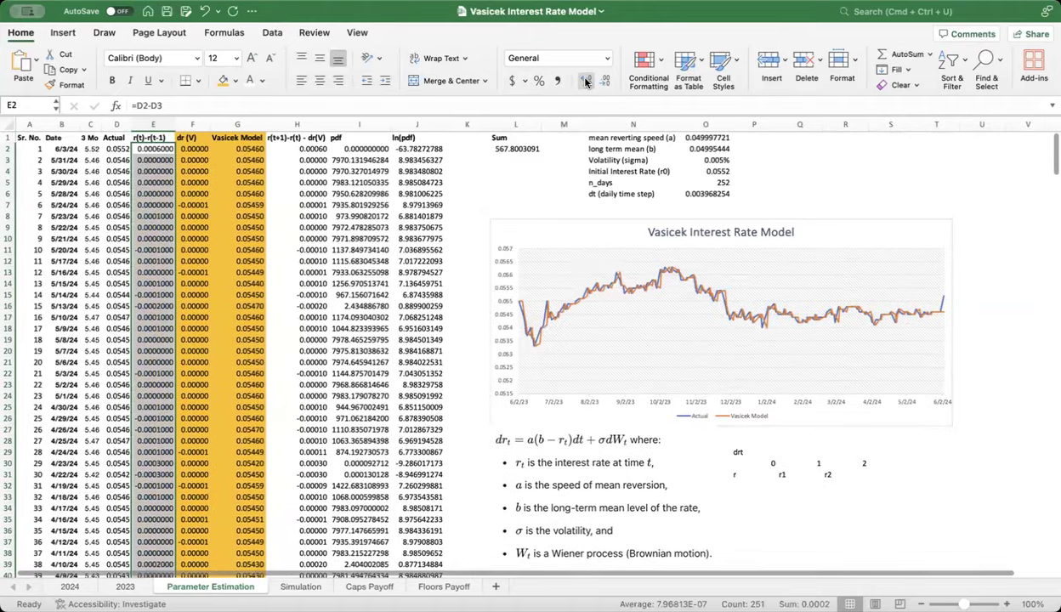
click(195, 149)
click(144, 148)
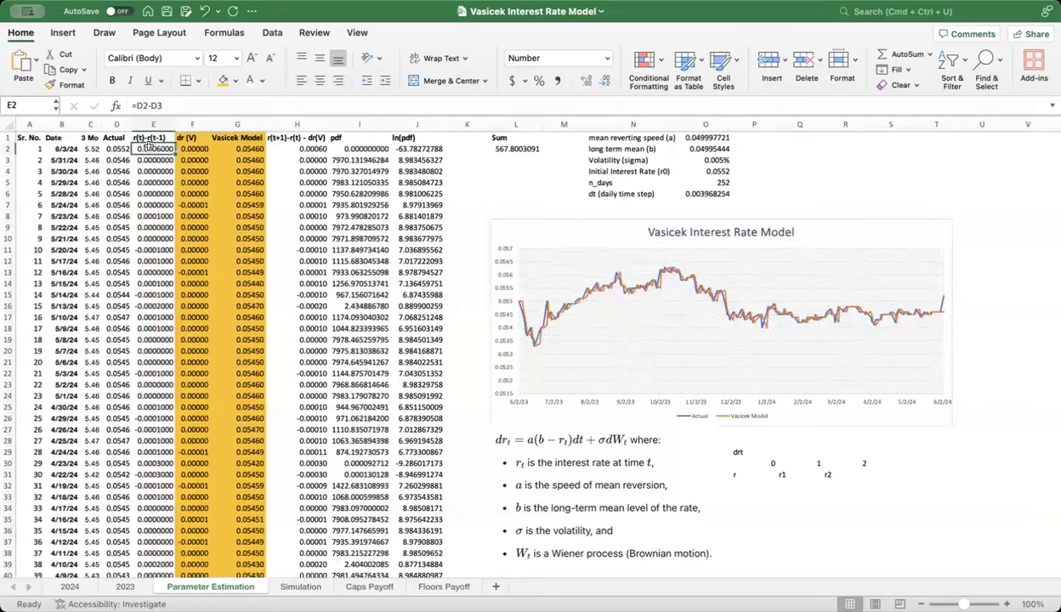
key(super+s)
Examine the dr (V) formula in F2 and the parameter cells it references.
click(193, 149)
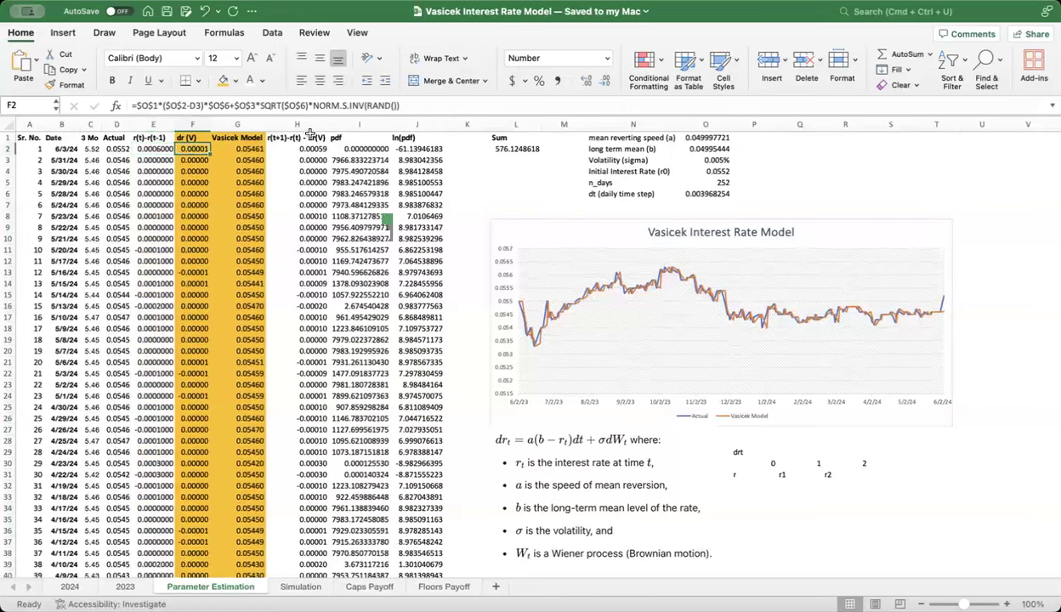
click(423, 106)
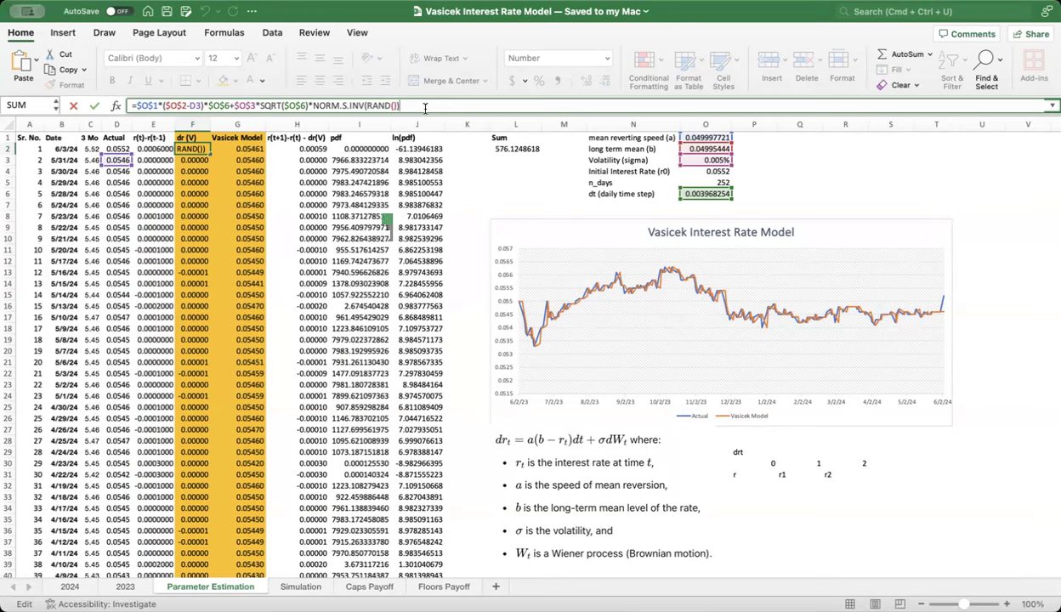
key(Return)
Clear the scratch notes in the range P28:S33 beside the equation.
drag(719, 440, 872, 492)
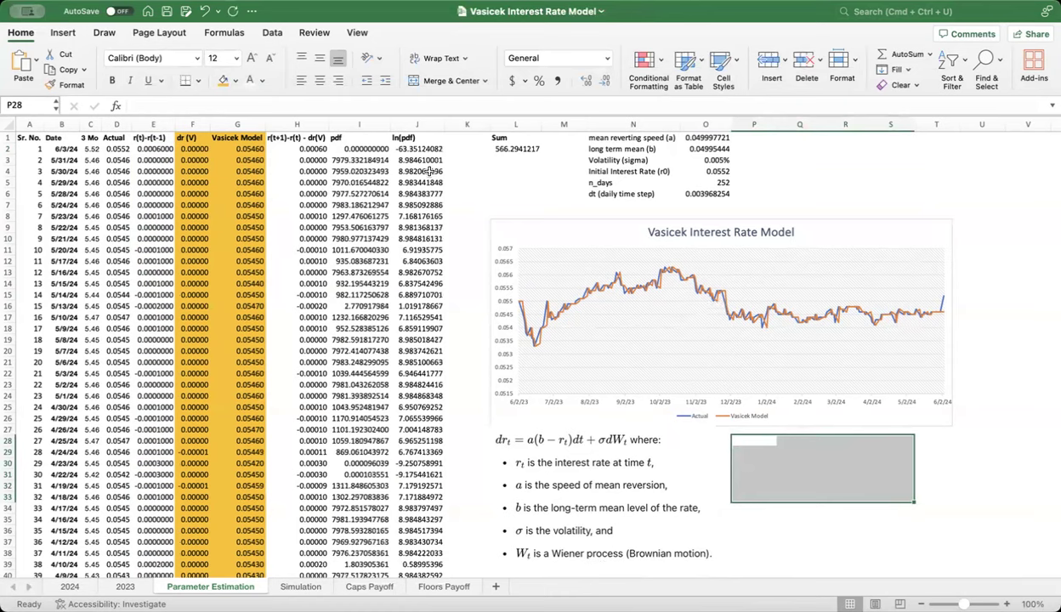
click(377, 180)
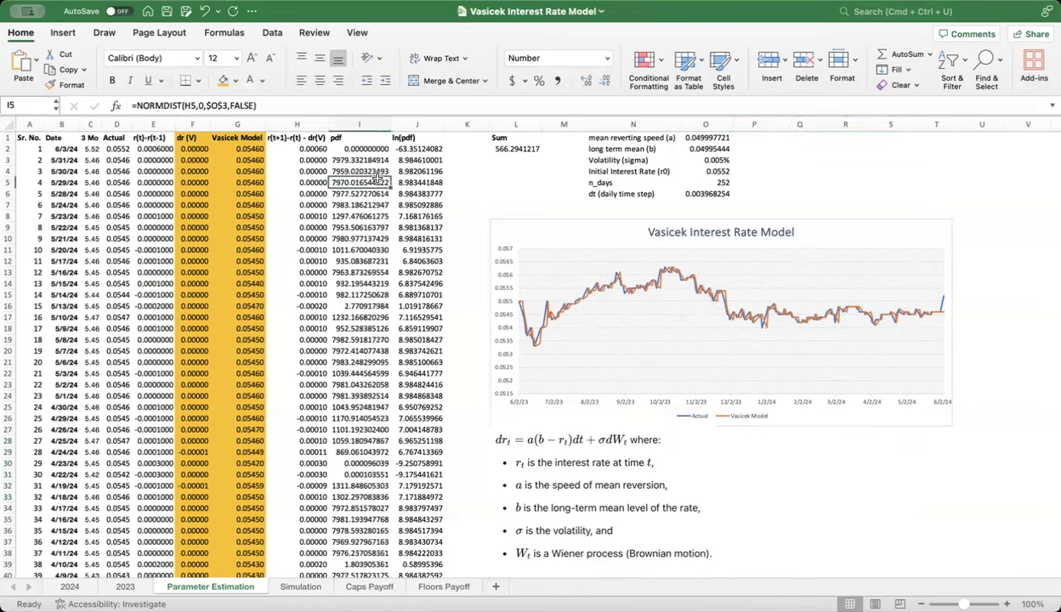
Compare the Actual rates in column D with the r(t)-r(t-1) differences in column E, focusing on D2, D3 and E2.
click(194, 150)
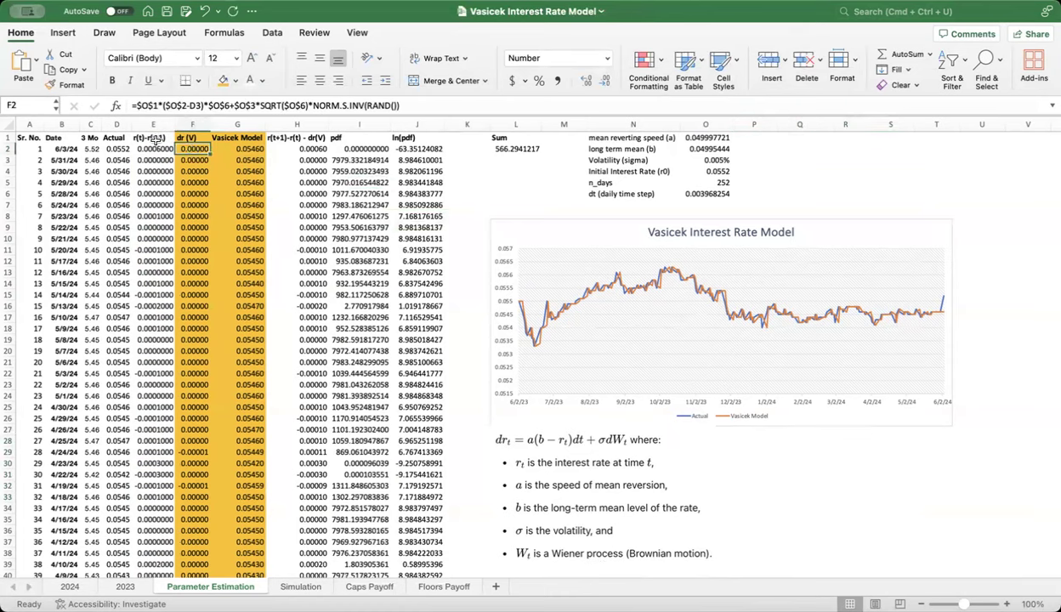
click(155, 149)
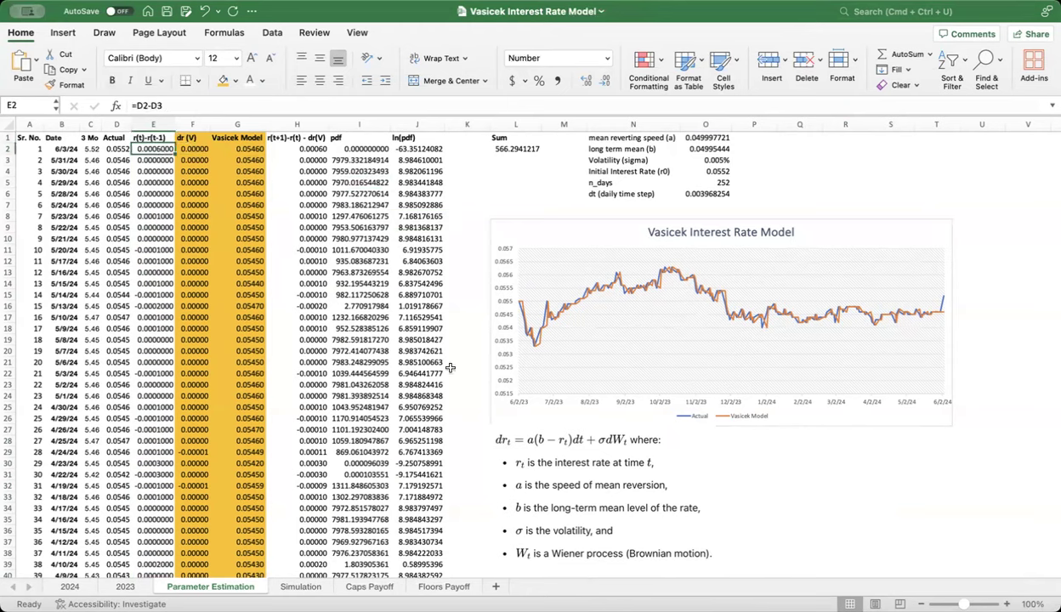
click(110, 149)
click(115, 120)
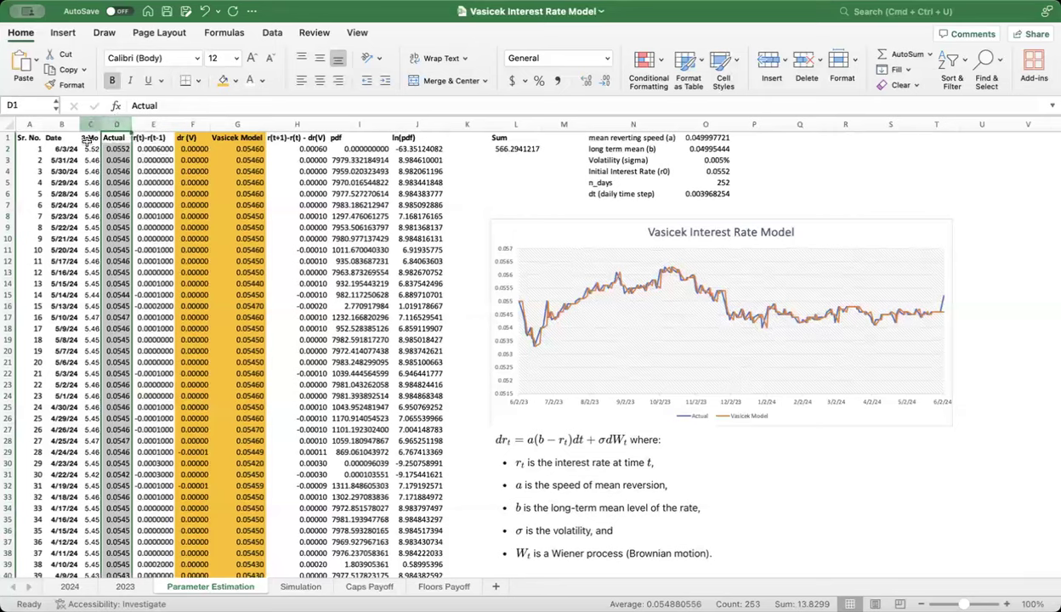
click(160, 126)
click(150, 149)
drag(116, 149, 117, 159)
click(146, 149)
Review the full dr (V) formula in F2, and the mean reverting speed, long term mean and volatility parameters in N1:O3.
click(189, 147)
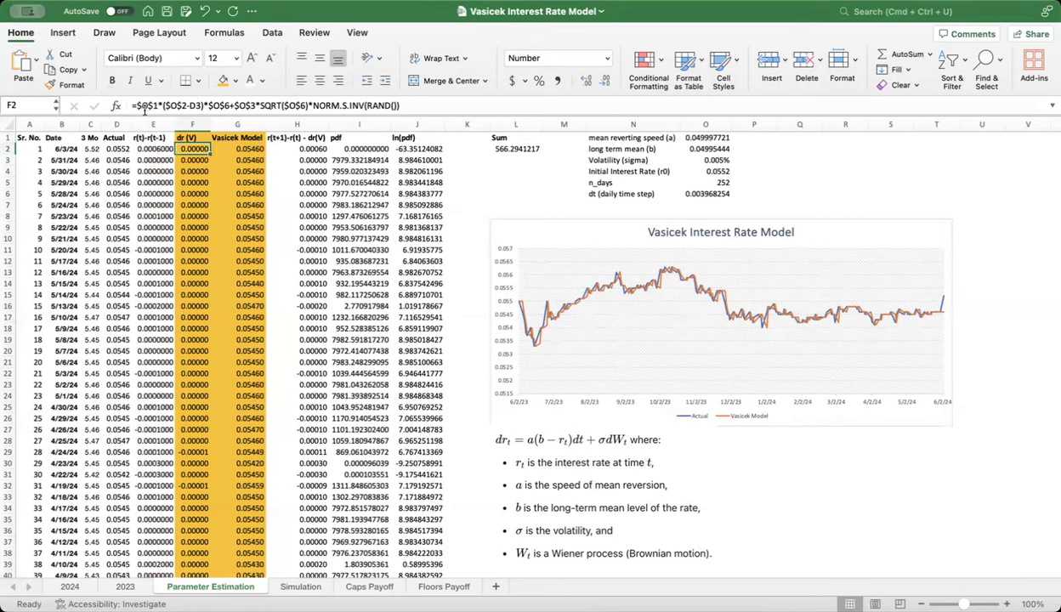
drag(136, 105, 415, 113)
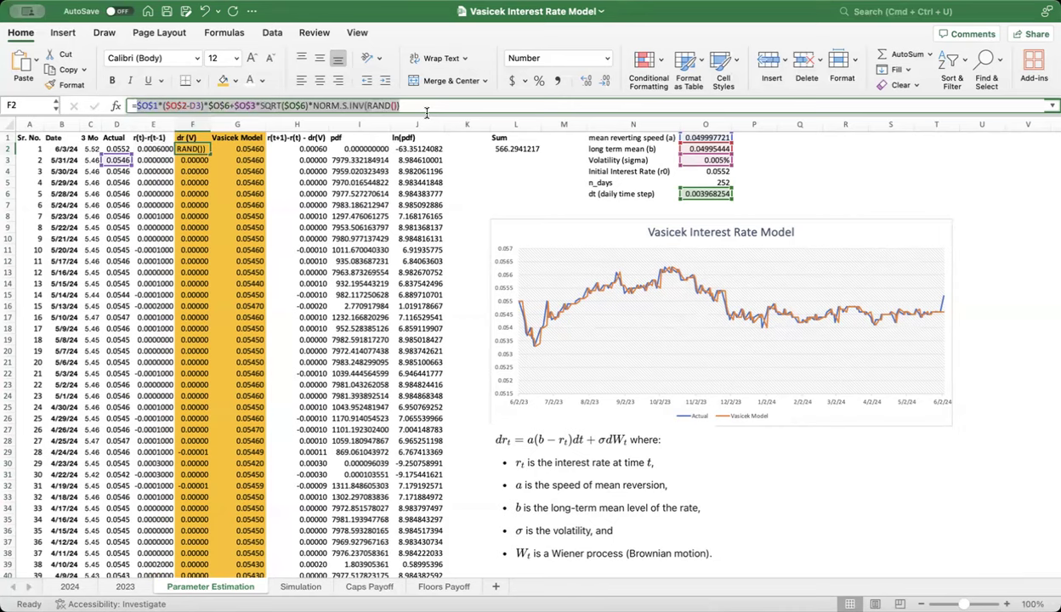
key(Escape)
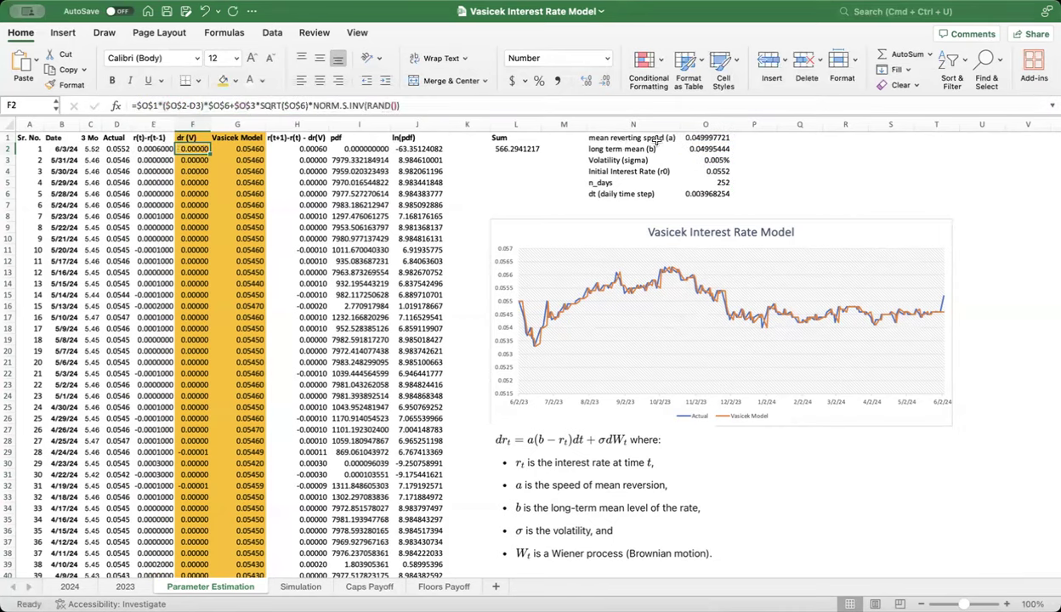
click(601, 139)
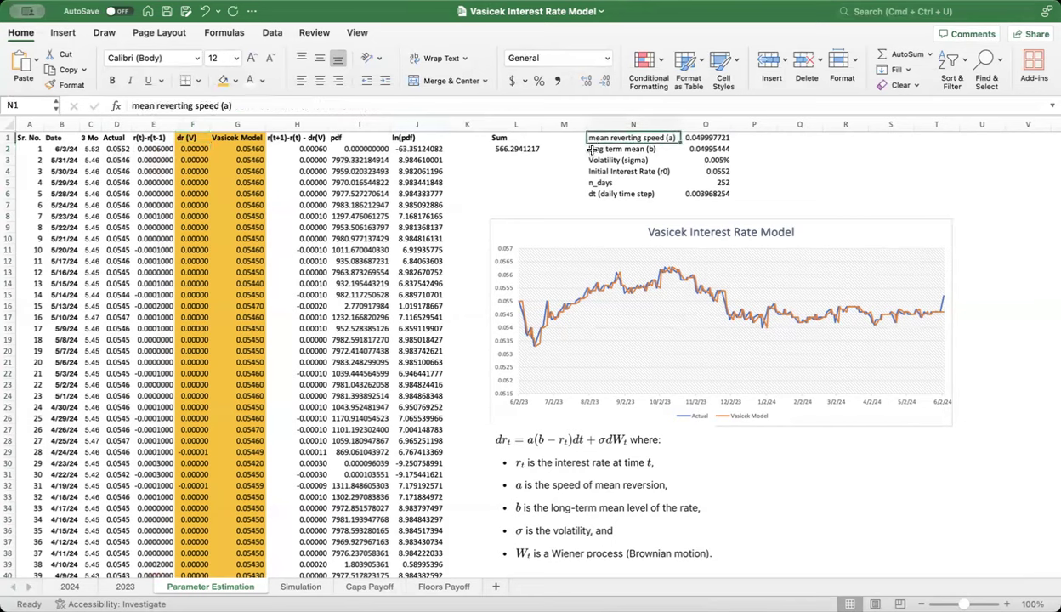
click(657, 150)
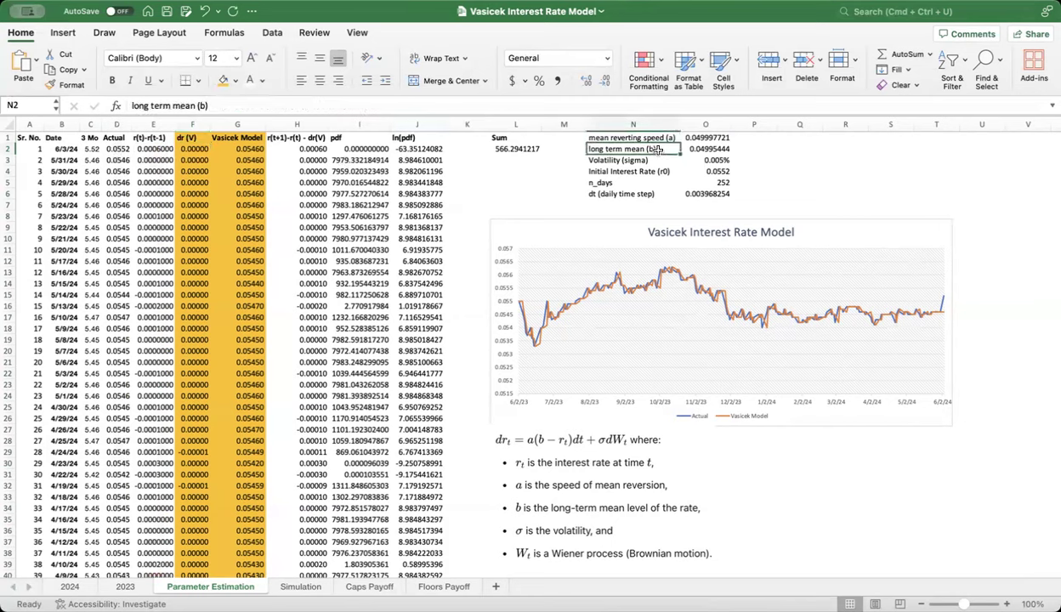
click(643, 161)
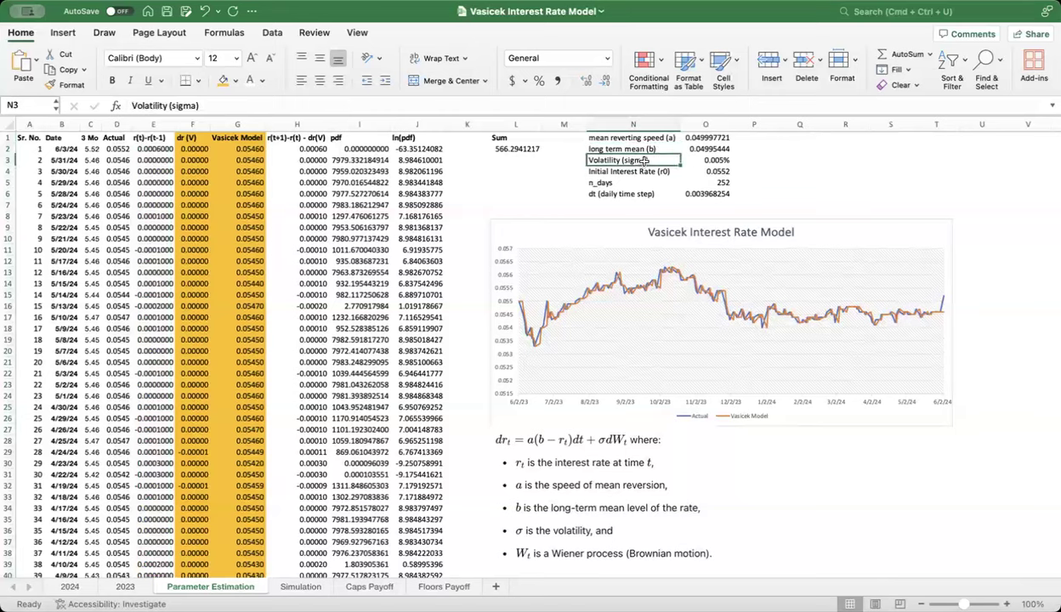
drag(633, 138, 707, 160)
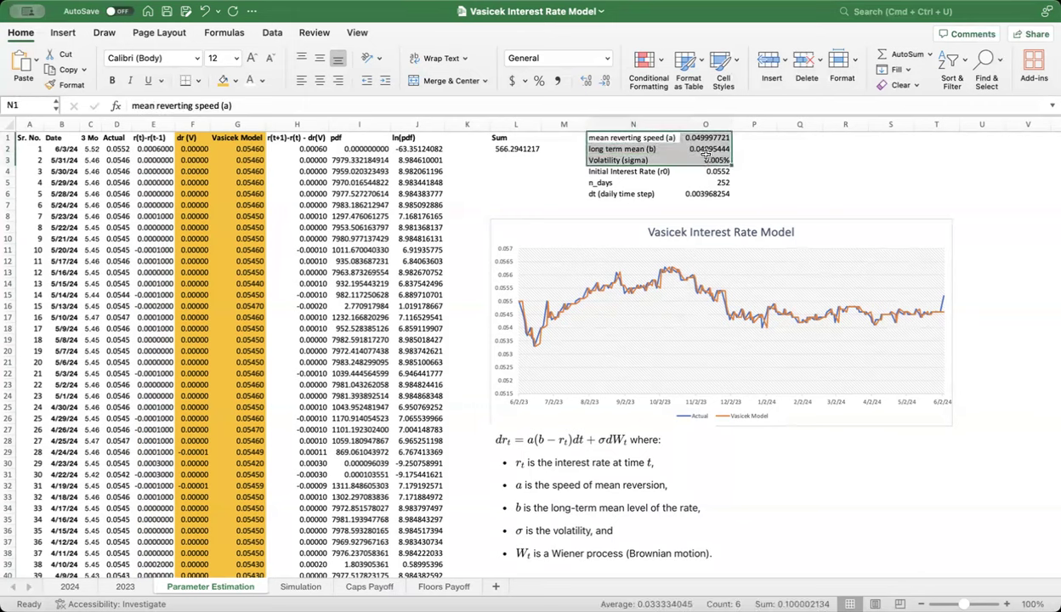
Examine the $O$1*($O$2-D3) part of the F2 formula, tracing the mean reverting speed, long term mean and rate references.
click(181, 145)
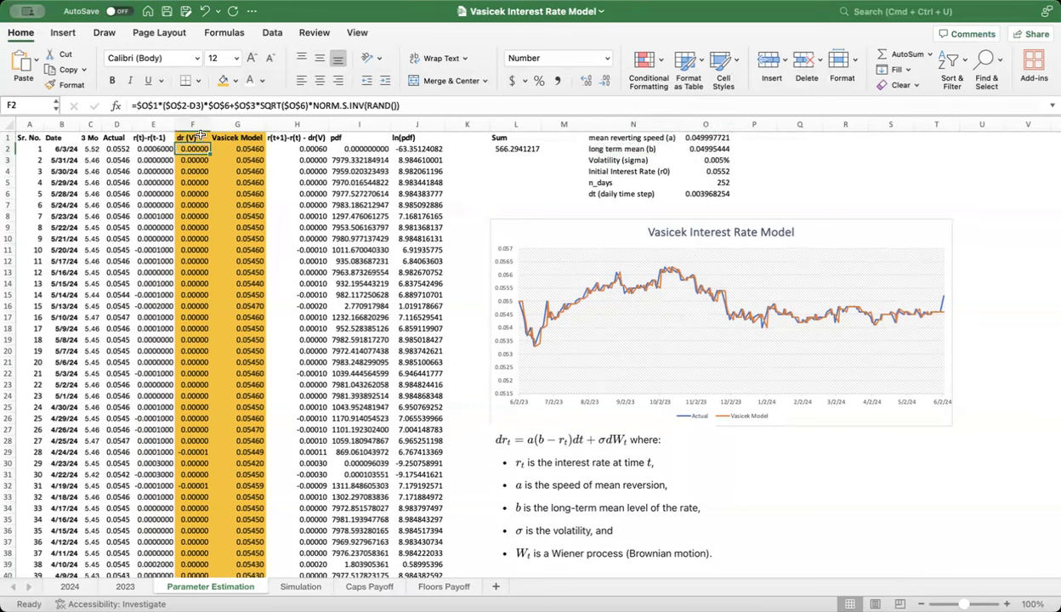
click(428, 103)
drag(136, 105, 163, 106)
click(159, 106)
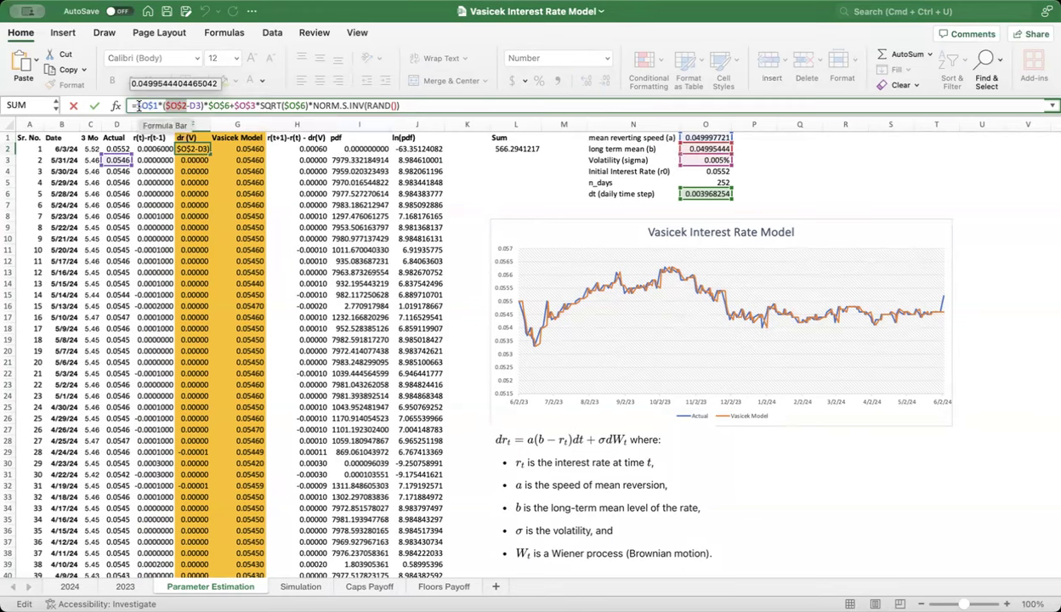
double_click(140, 105)
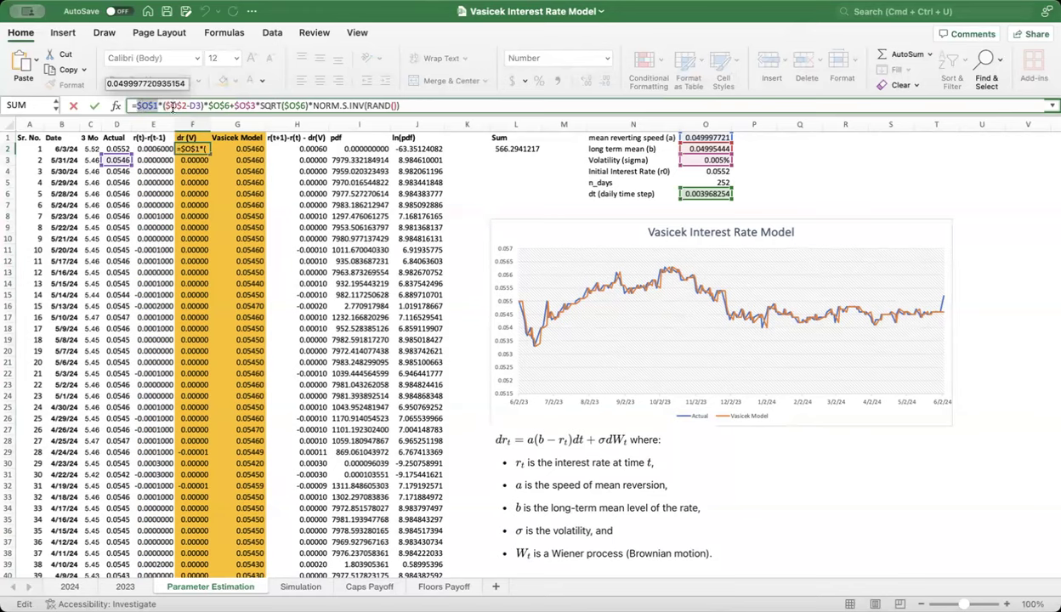
double_click(172, 106)
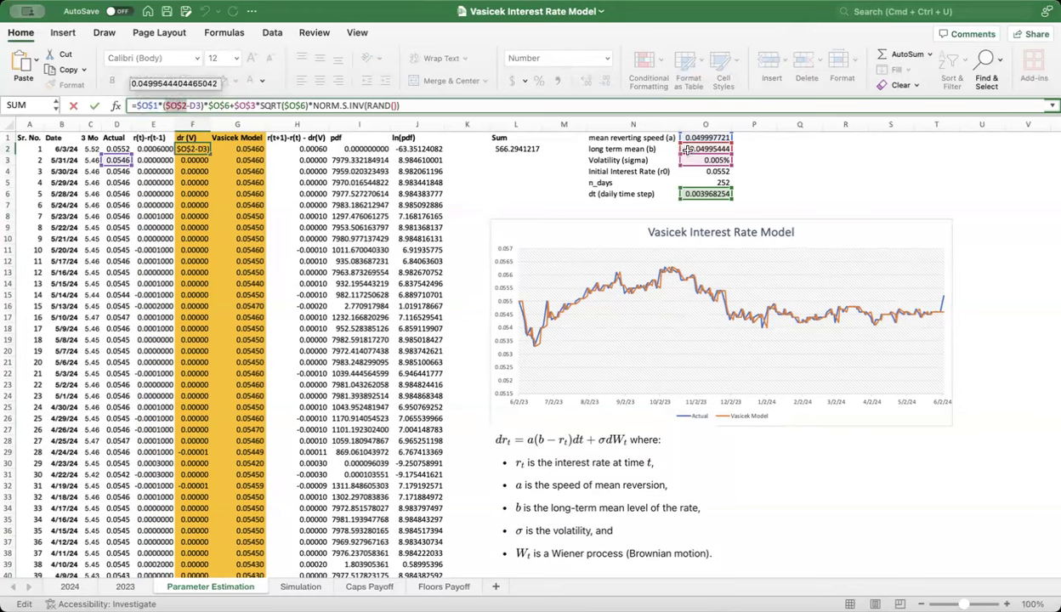
double_click(194, 106)
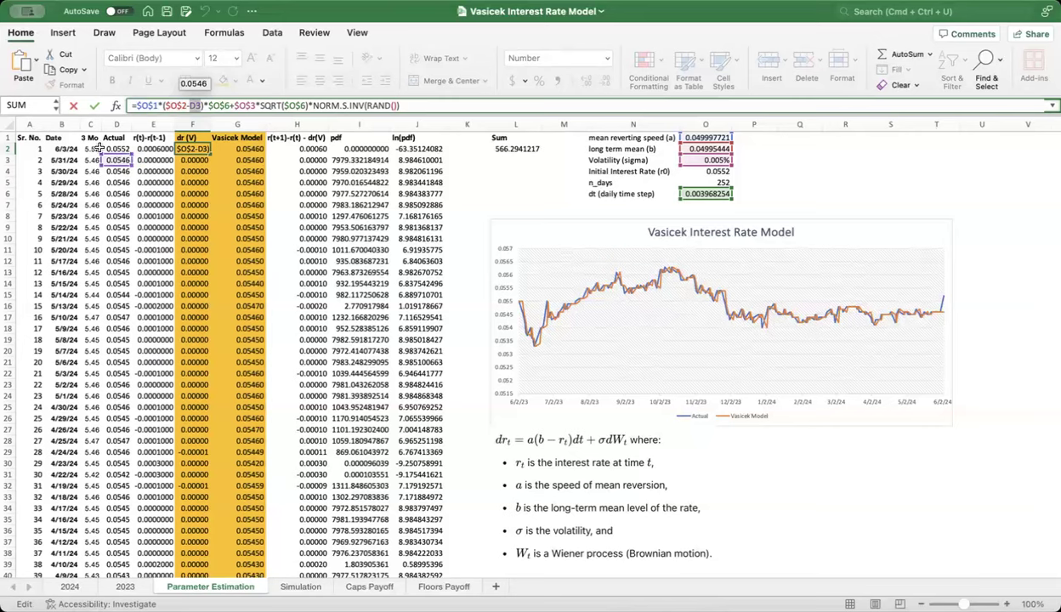
key(Escape)
Trace the D3 rate reference and the first $O$6 time step reference in the F2 formula.
double_click(187, 149)
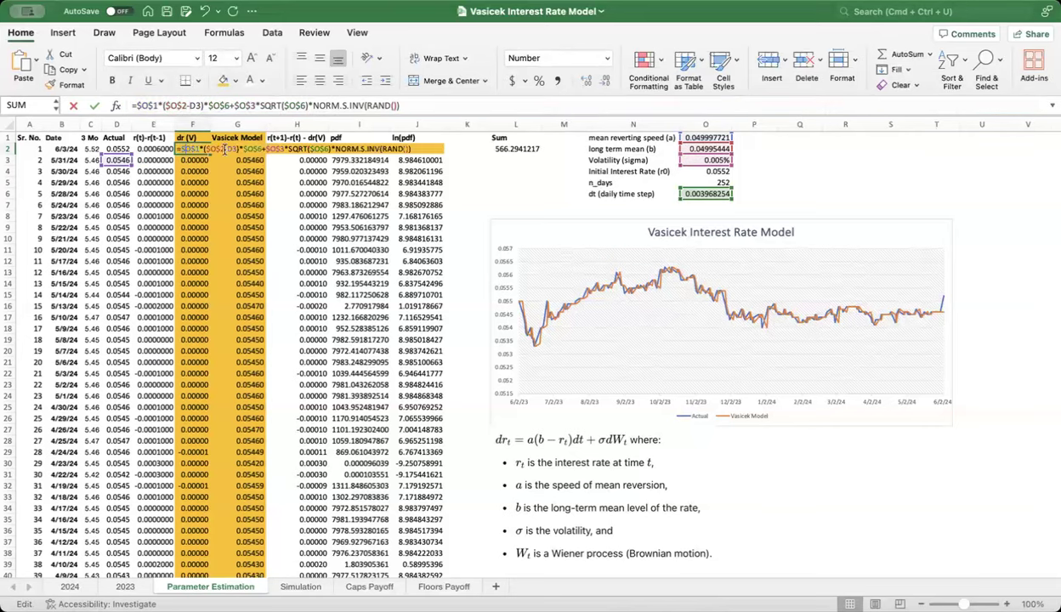
double_click(193, 107)
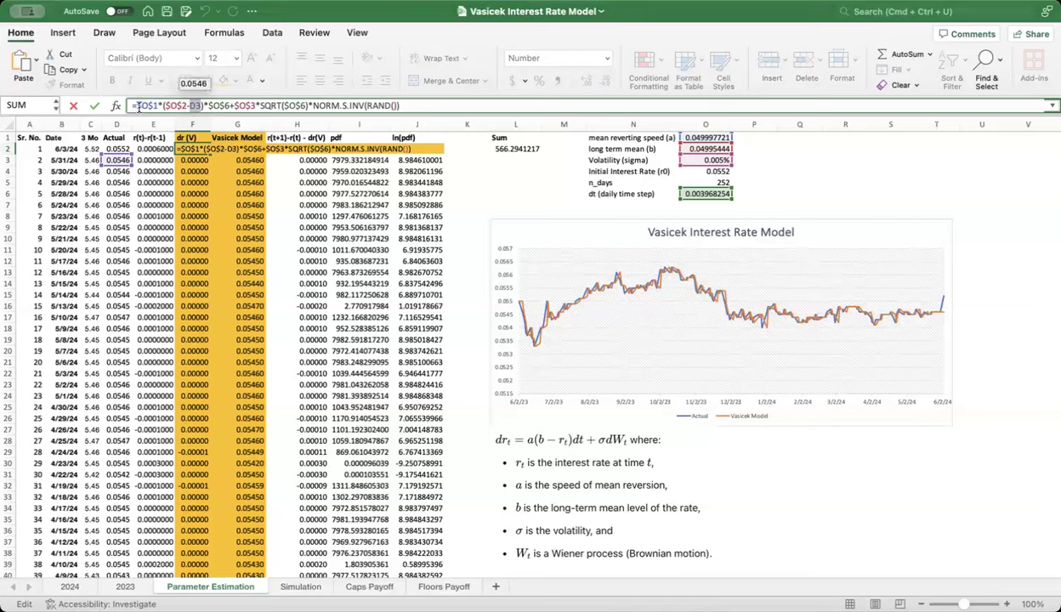
double_click(218, 106)
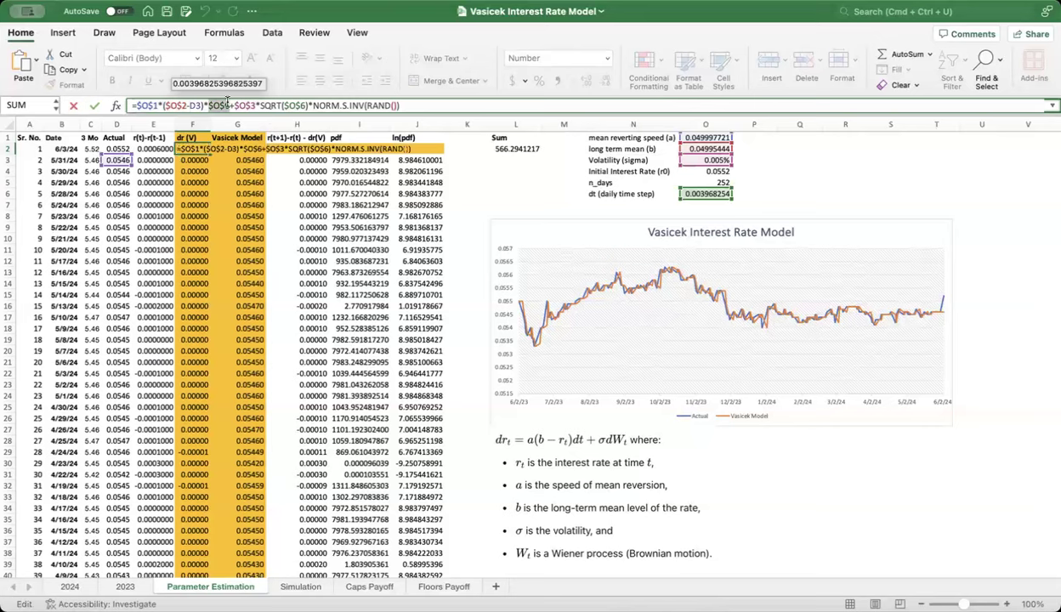
key(Return)
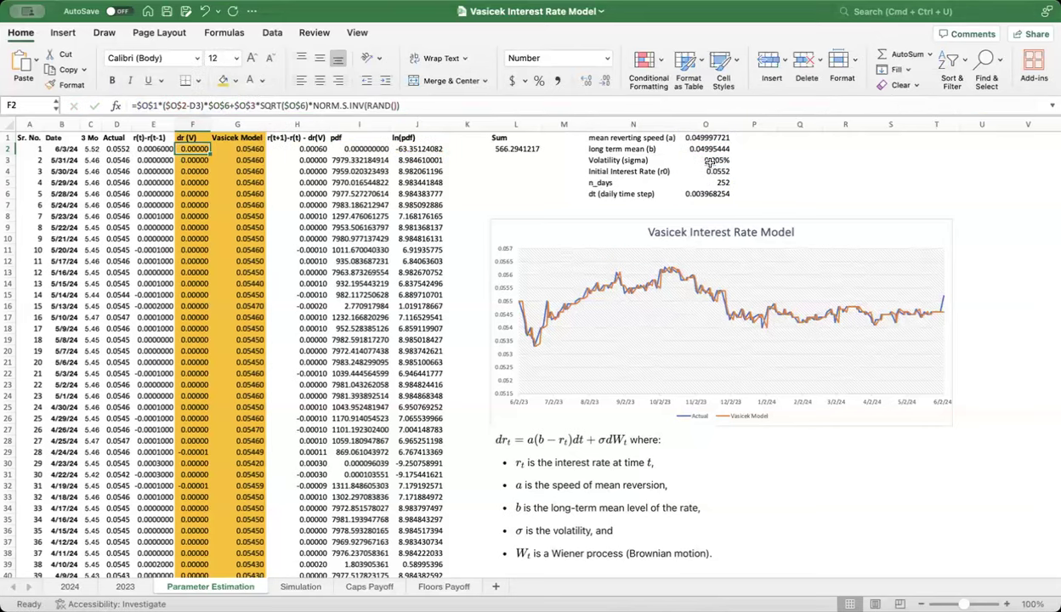
Enter the formula =1/252 in P6, beside the daily time step.
click(759, 189)
text(1/2)
key(BackSpace)
key(BackSpace)
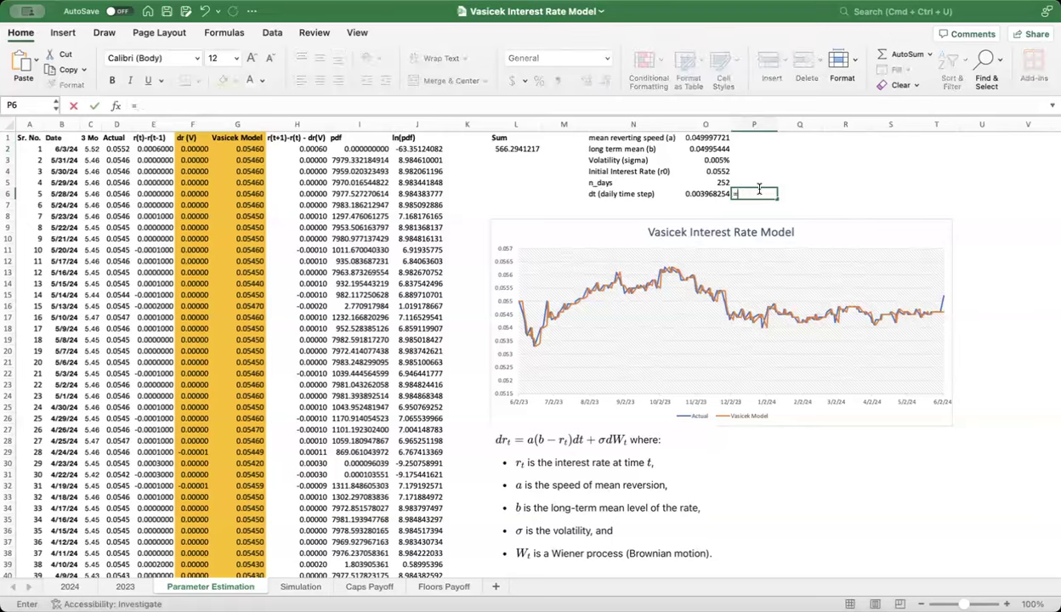
text(=)
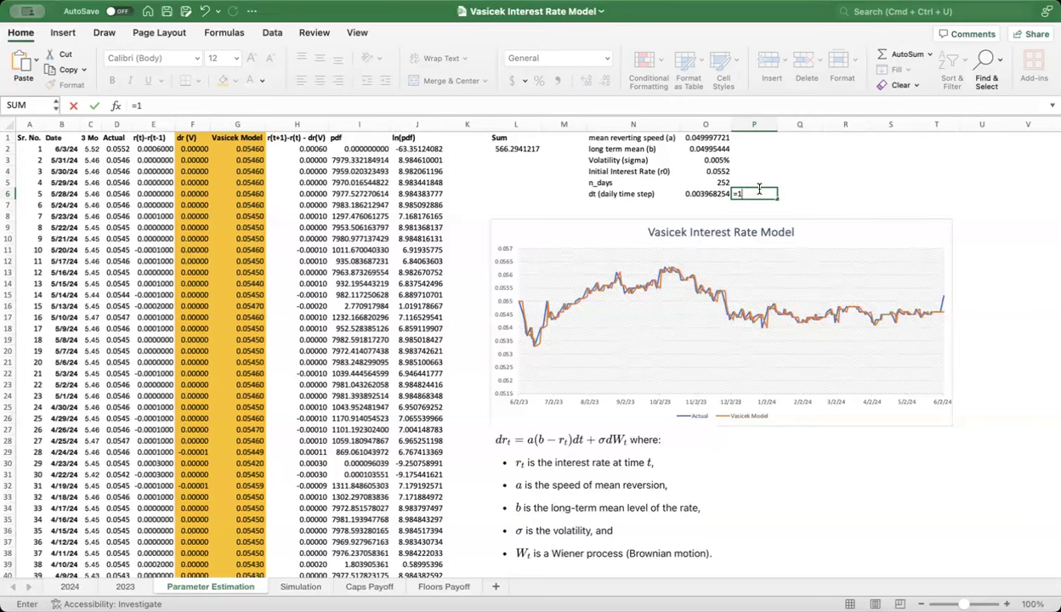
key(ctrl+Return)
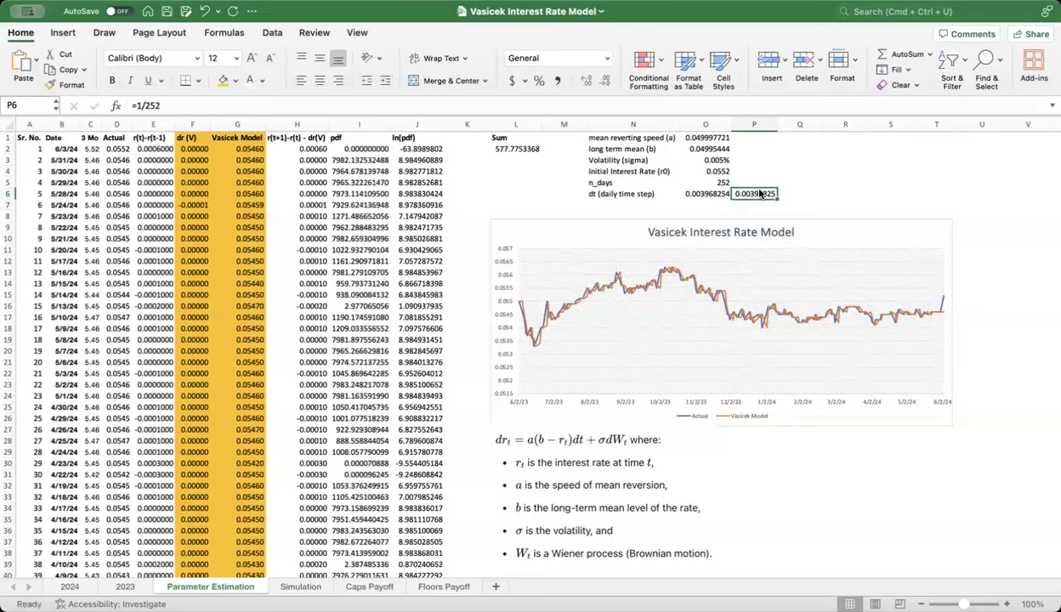
Inspect the daily time step formula in O6 and clear the scratch calculation from P5:P6.
click(693, 192)
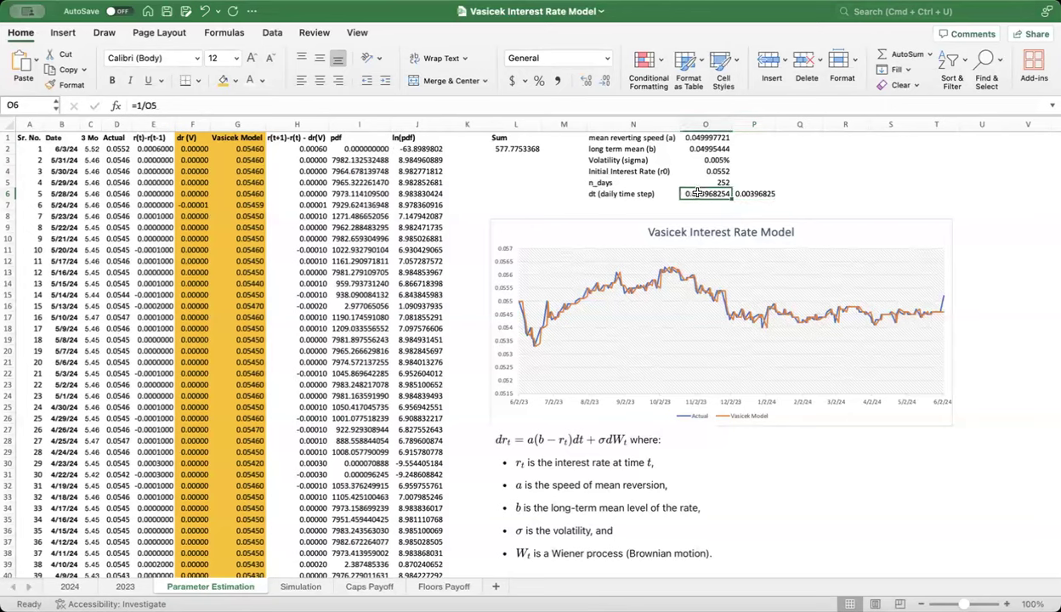
double_click(692, 193)
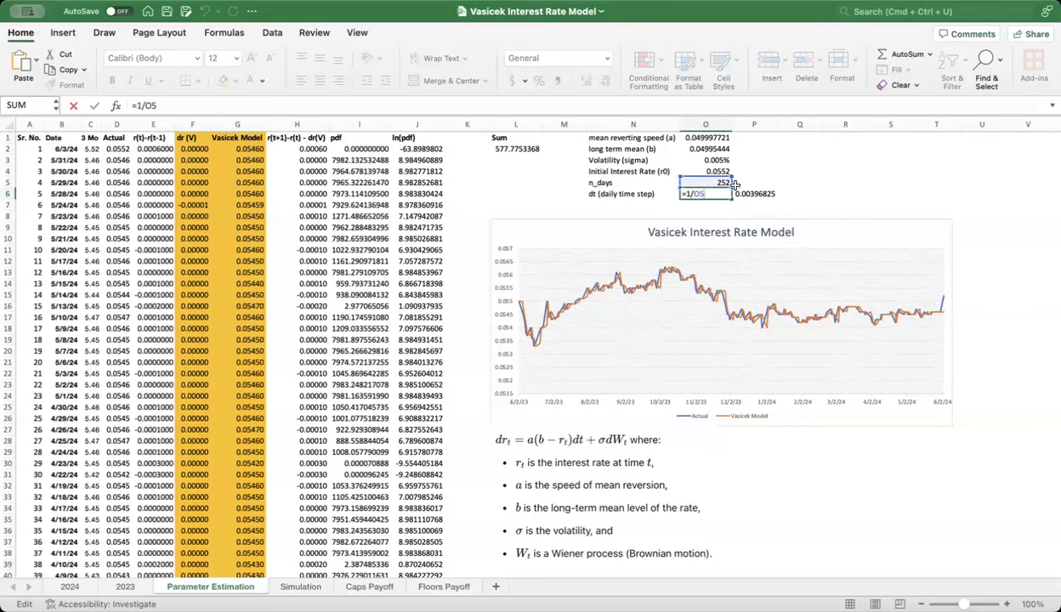
key(Escape)
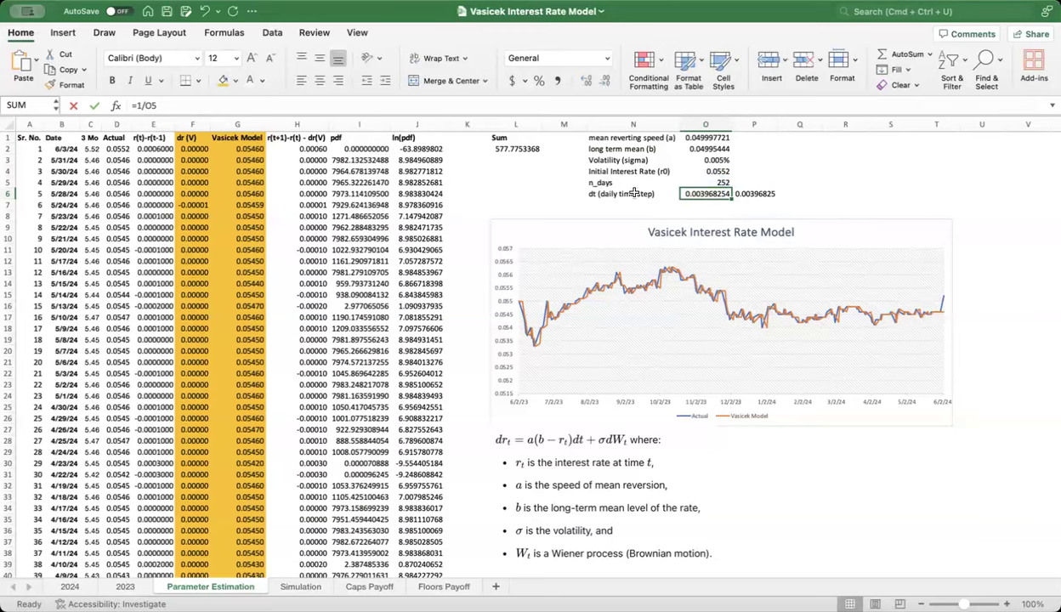
click(690, 196)
drag(736, 182, 747, 196)
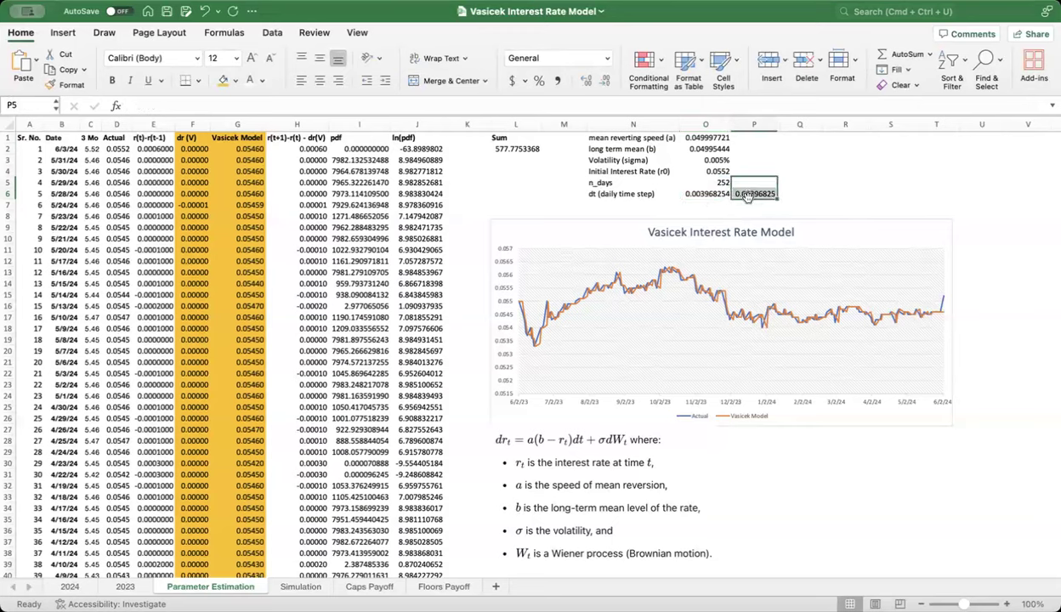
key(Delete)
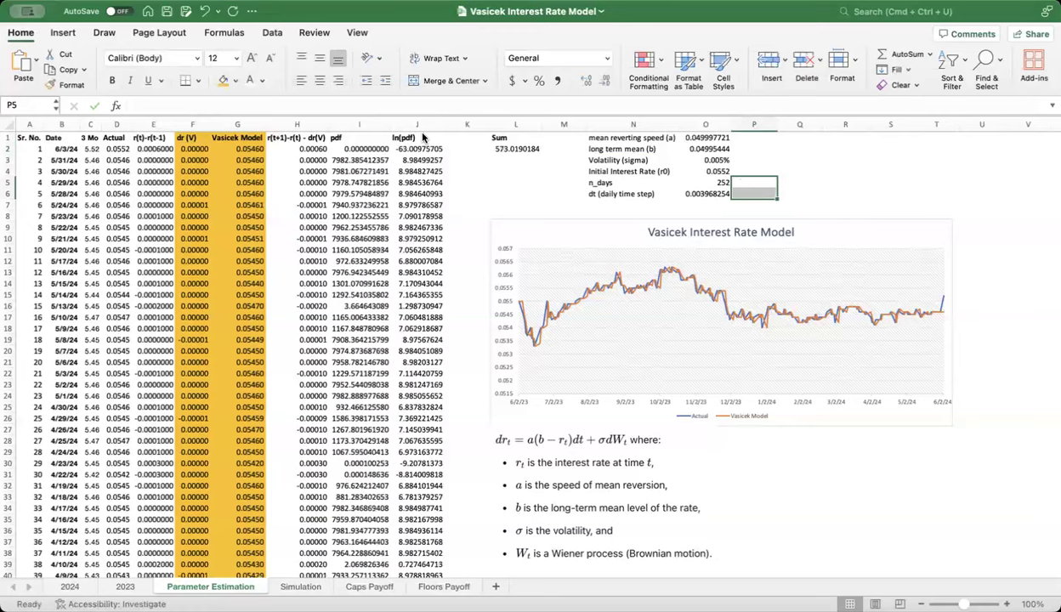
Examine the $O$6 time step, the $O$3 volatility and the random shock expression that follows them in the F2 formula.
click(193, 149)
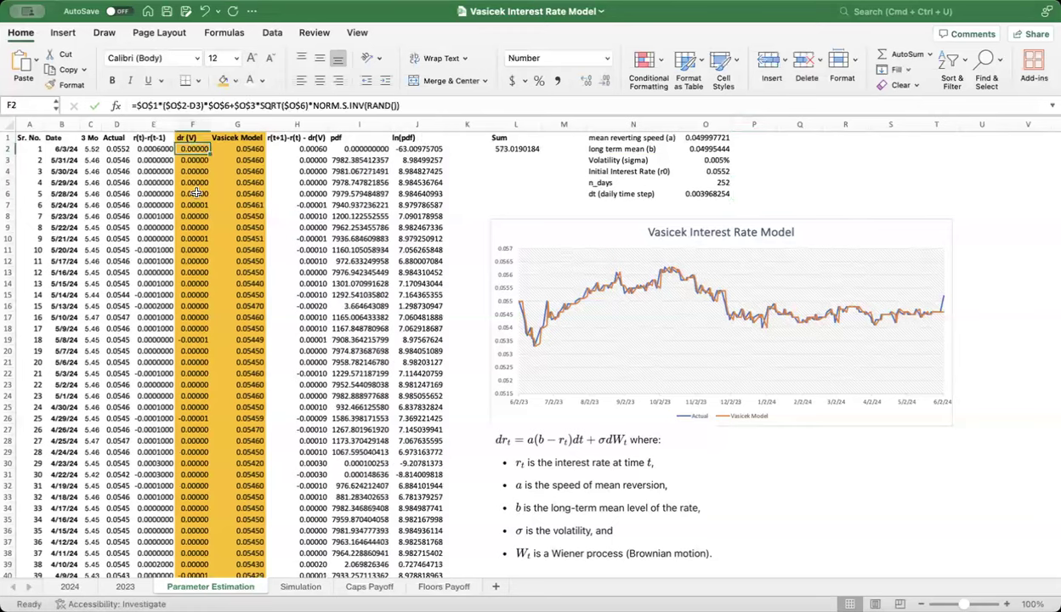
double_click(196, 150)
double_click(212, 104)
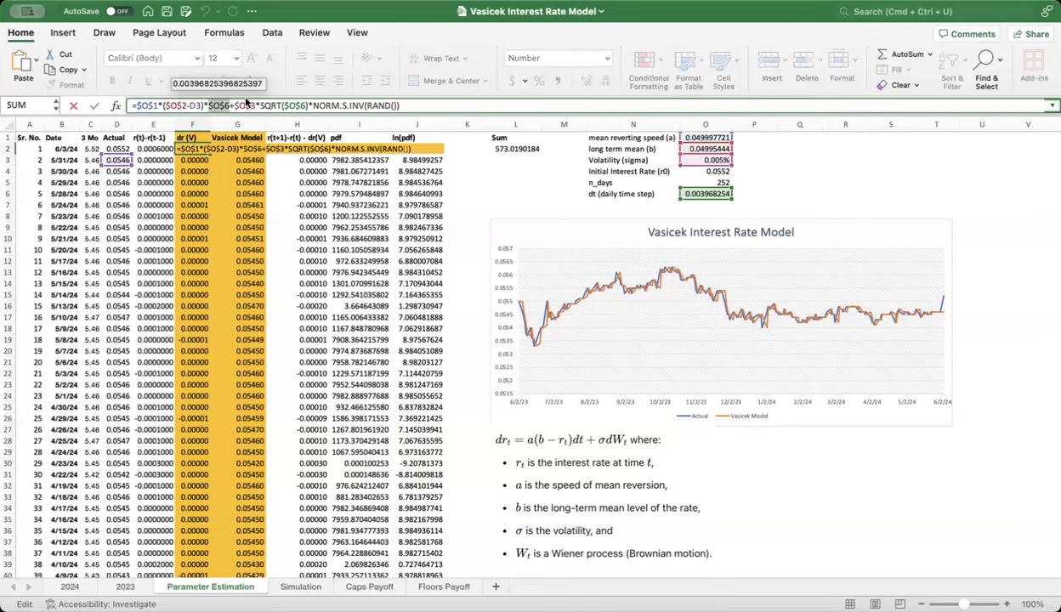
double_click(242, 105)
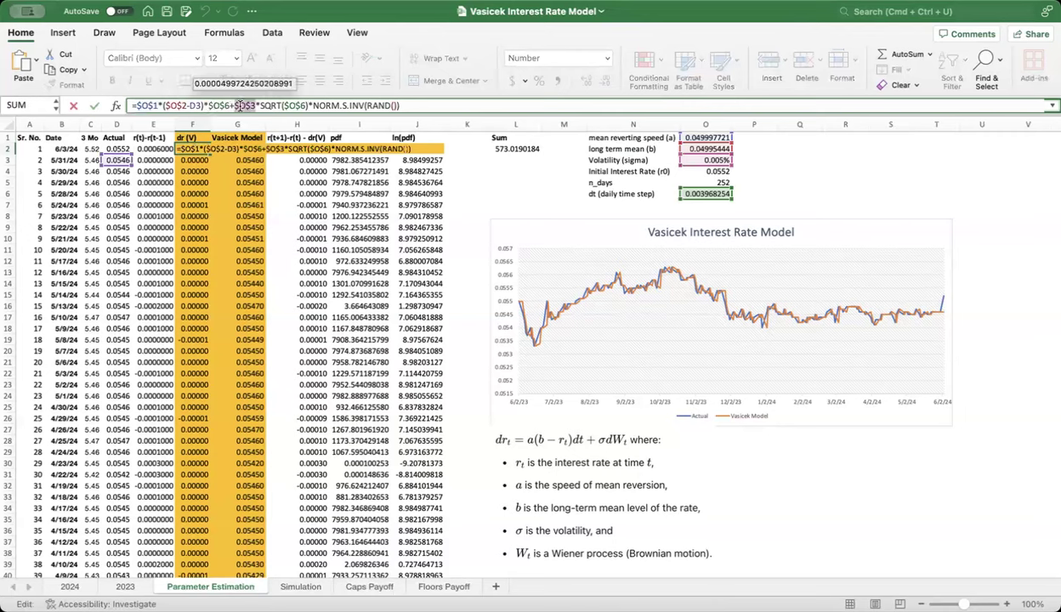
mouse_move(262, 106)
mouse_down()
mouse_move(412, 105)
mouse_move(272, 106)
mouse_up()
click(422, 106)
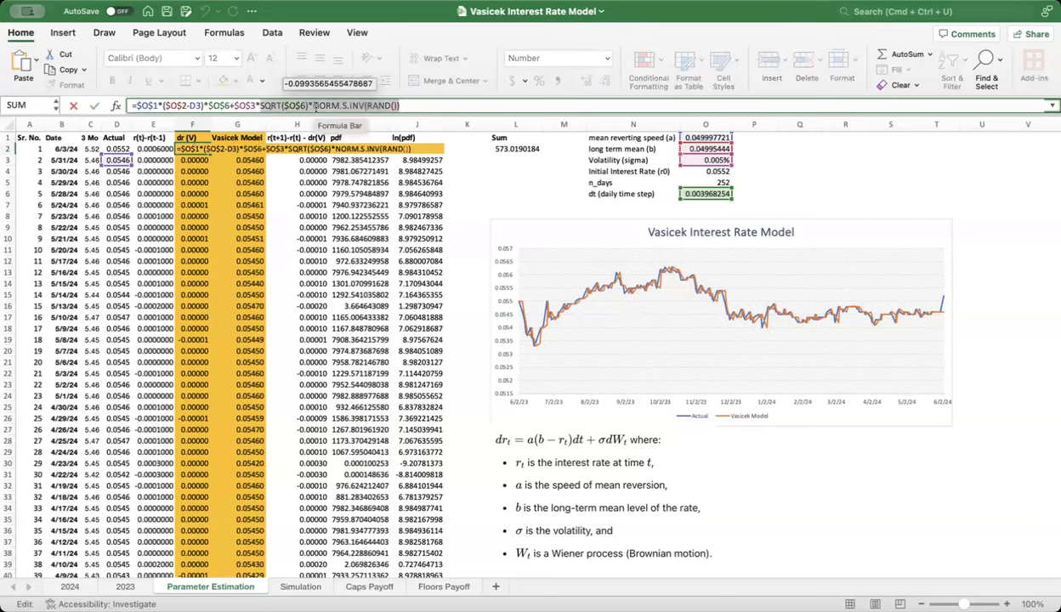
Examine the SQRT($O$6) and NORM.S.INV(RAND()) factors separately in the F2 formula.
click(269, 105)
double_click(289, 105)
drag(264, 105, 310, 106)
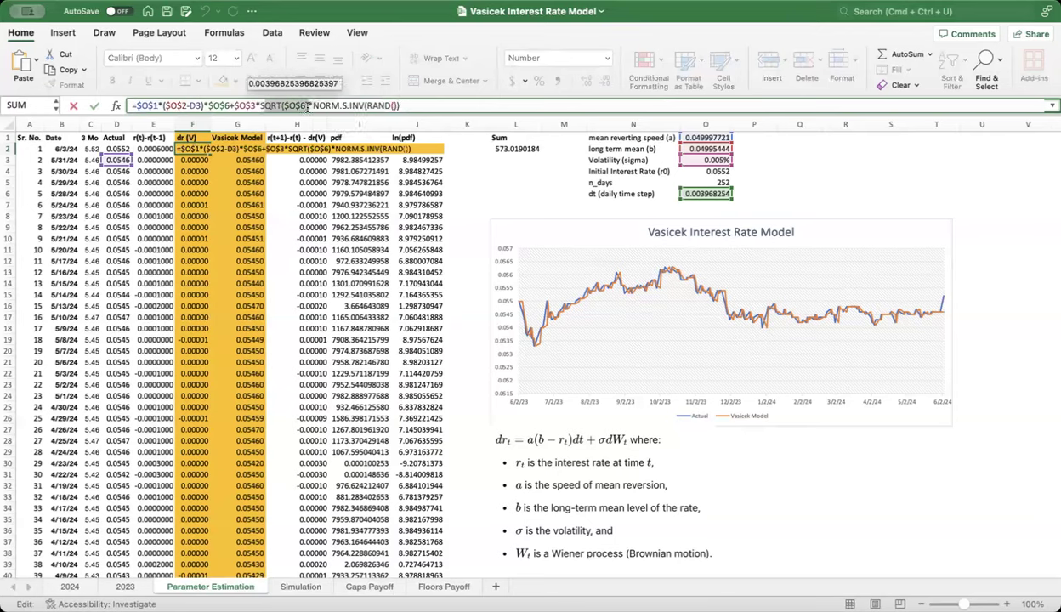
double_click(289, 105)
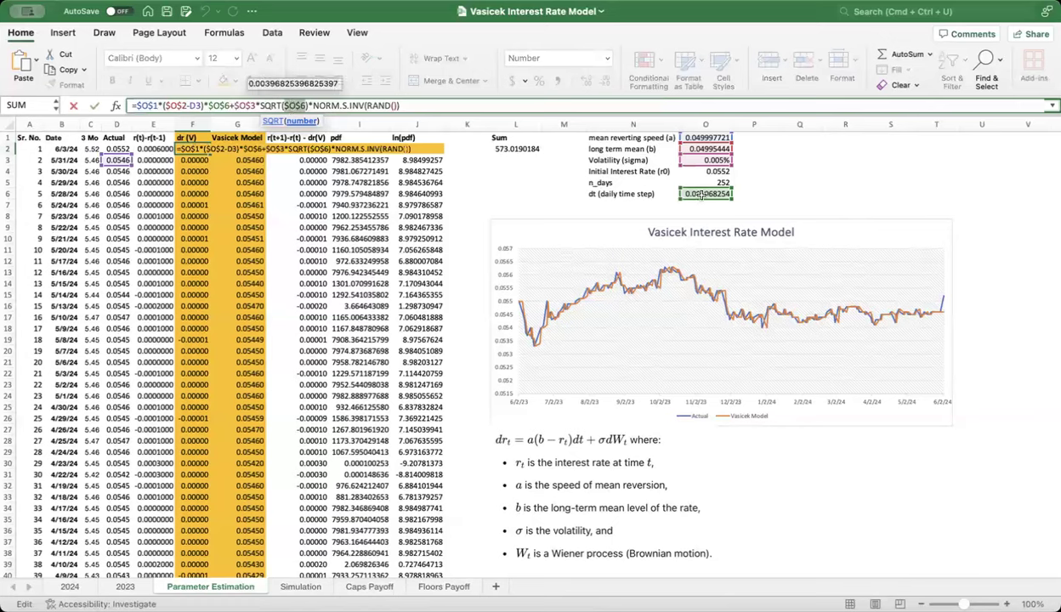
click(309, 106)
drag(406, 108, 403, 118)
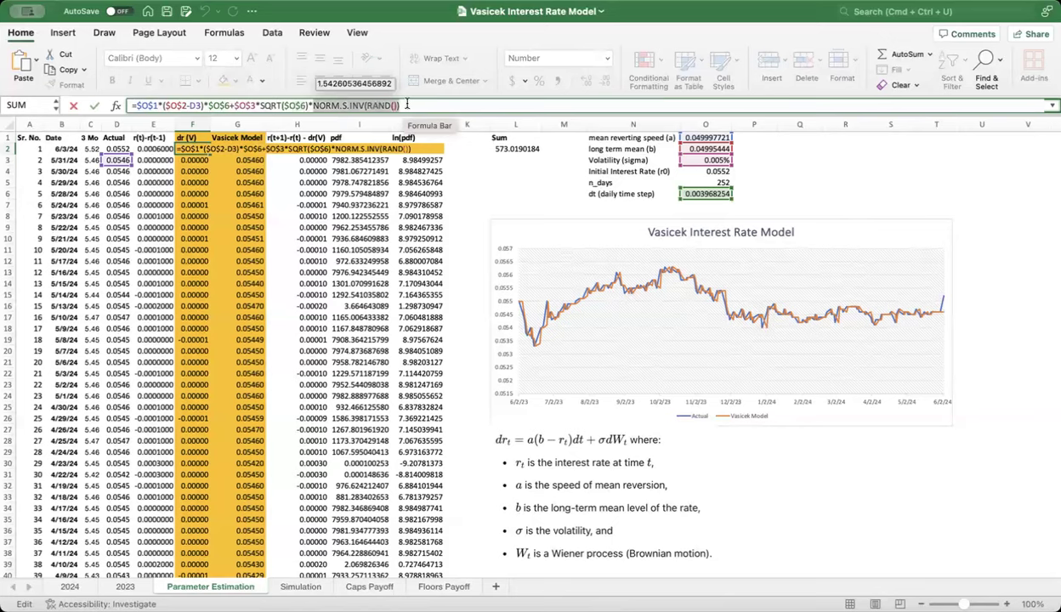
key(Return)
Compare the dr (V) formulas in F2, F3 and F4, focusing on which Actual rate each one references.
click(204, 151)
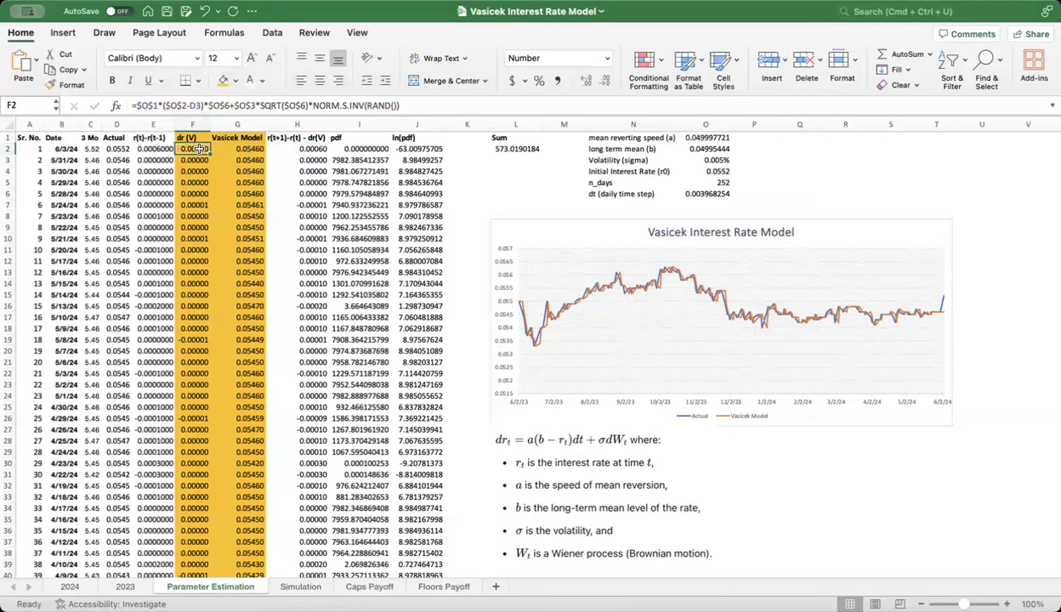
double_click(200, 149)
key(Escape)
double_click(195, 159)
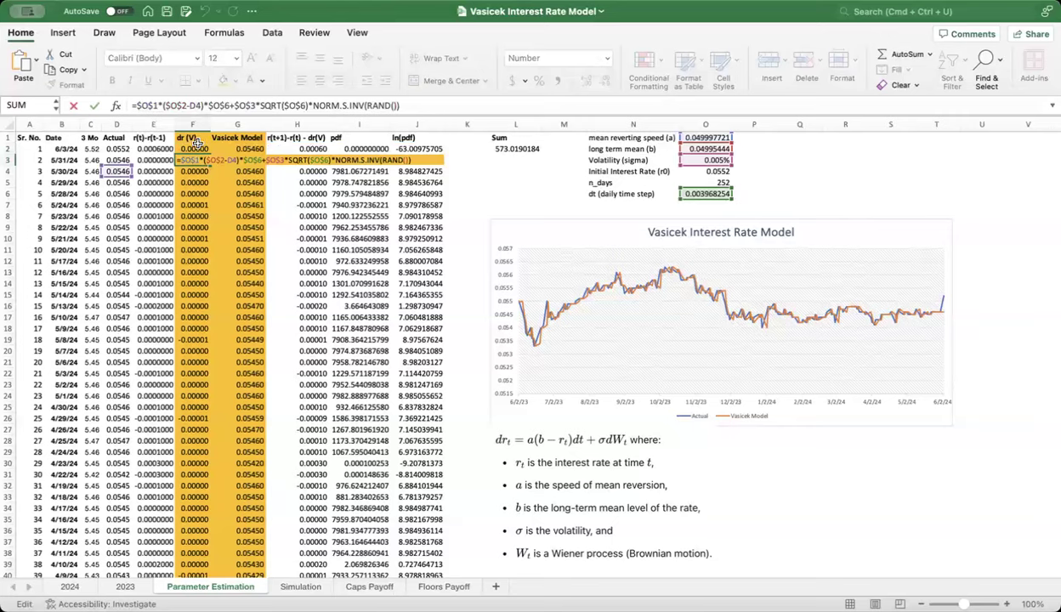
key(Escape)
double_click(201, 172)
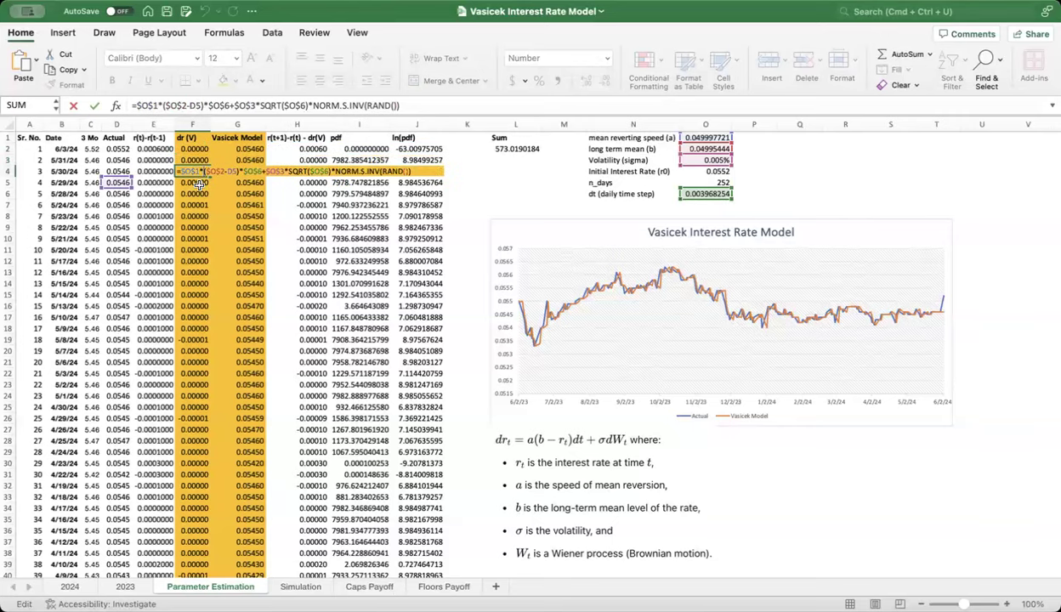
Review the difference formula in E3 and highlight the whole r(t)-r(t-1) column.
click(156, 162)
double_click(156, 161)
key(Escape)
double_click(155, 161)
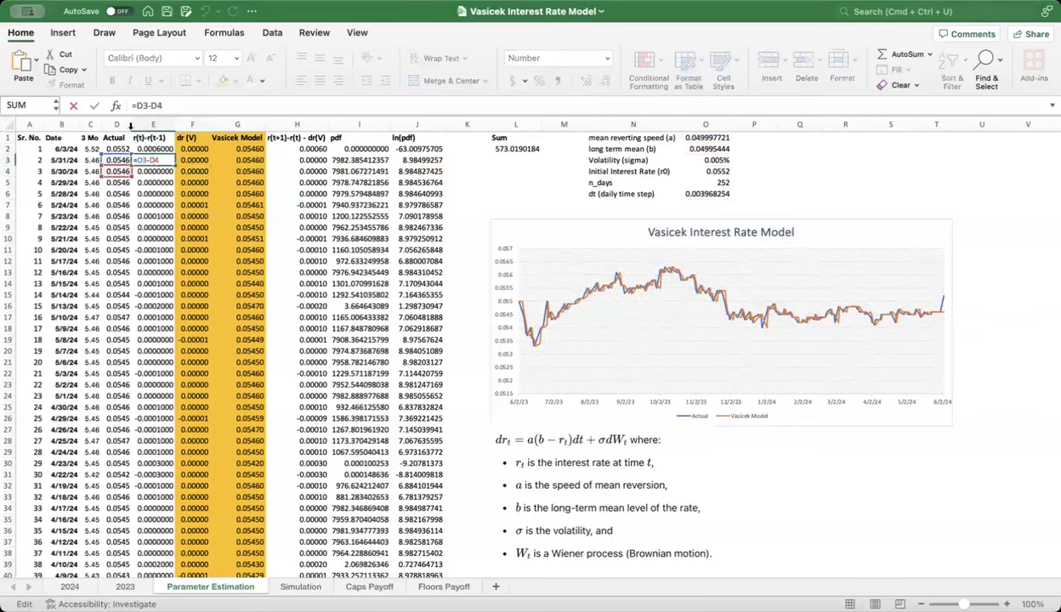
key(Escape)
click(144, 128)
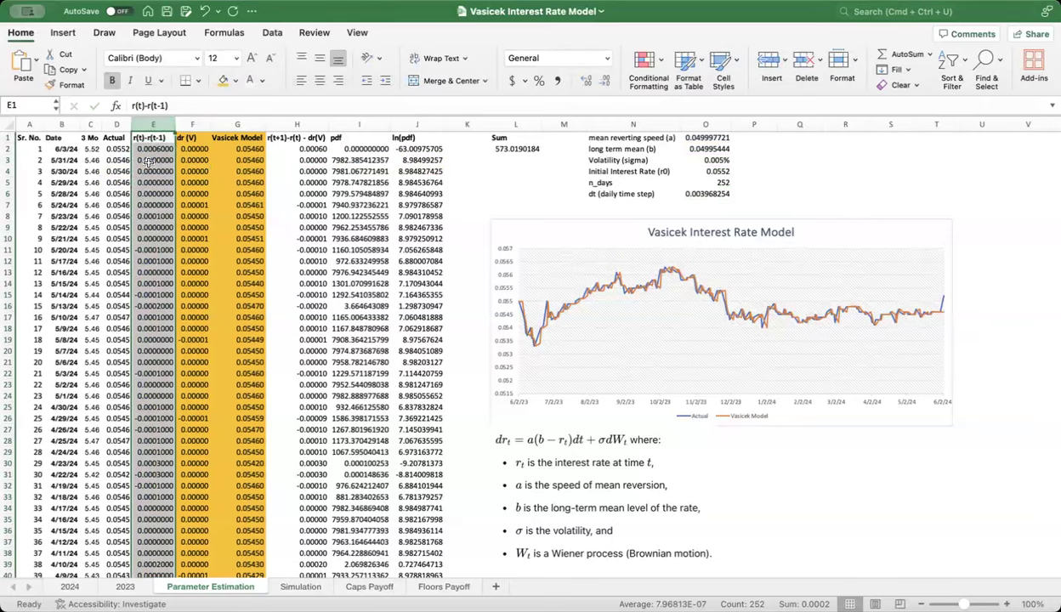
Highlight the dr (V) column and review which parameters and Actual rate the F2 formula references.
click(188, 125)
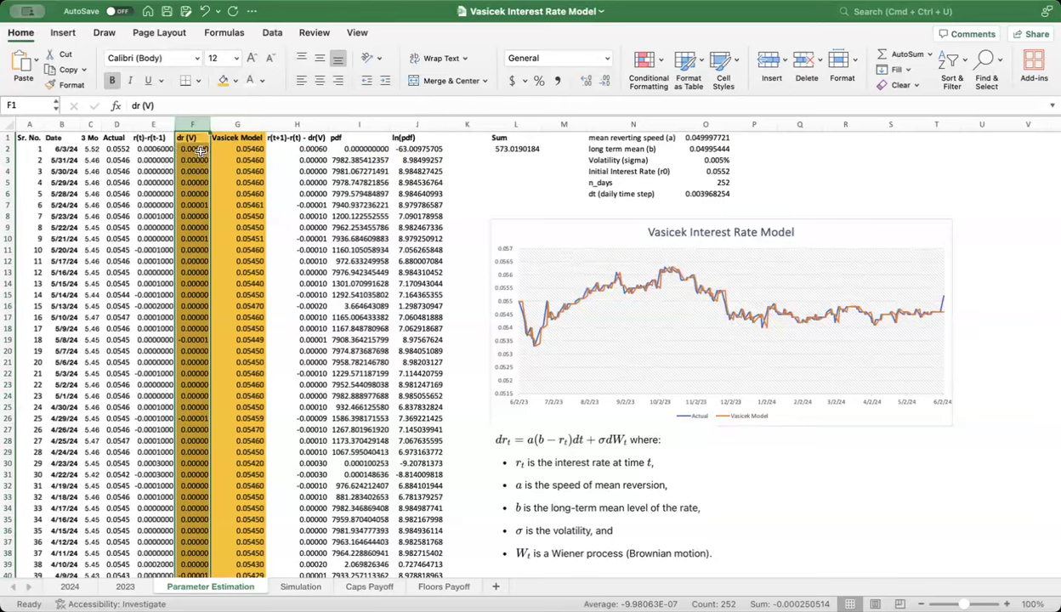
click(200, 150)
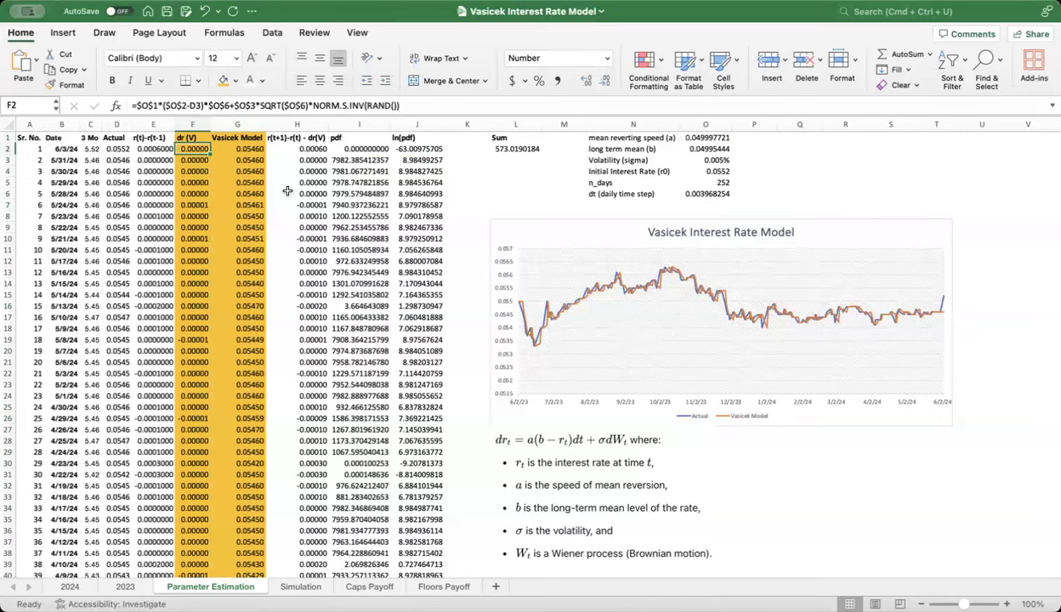
double_click(194, 150)
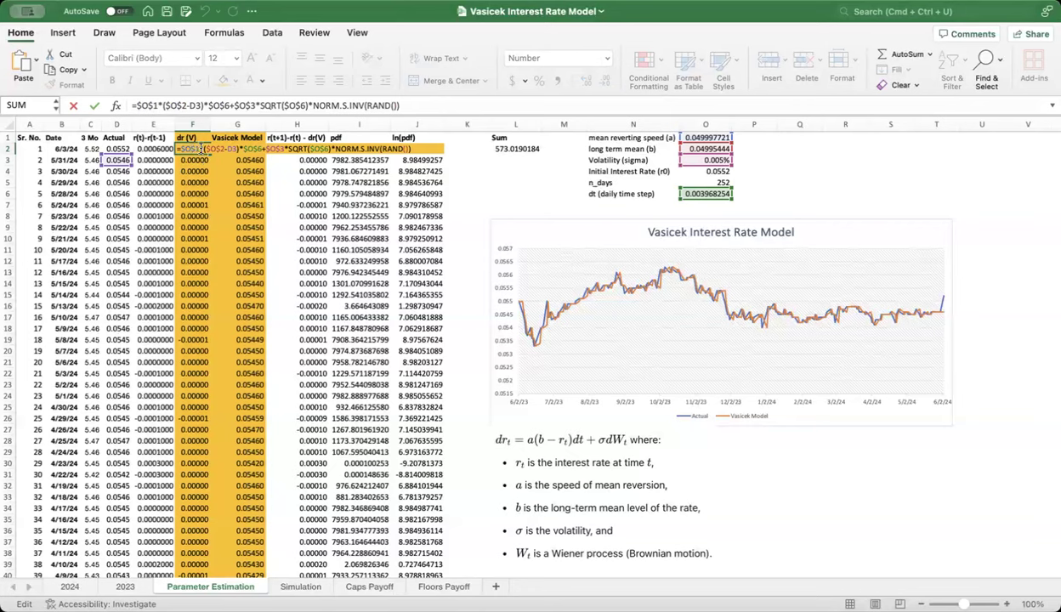
key(Escape)
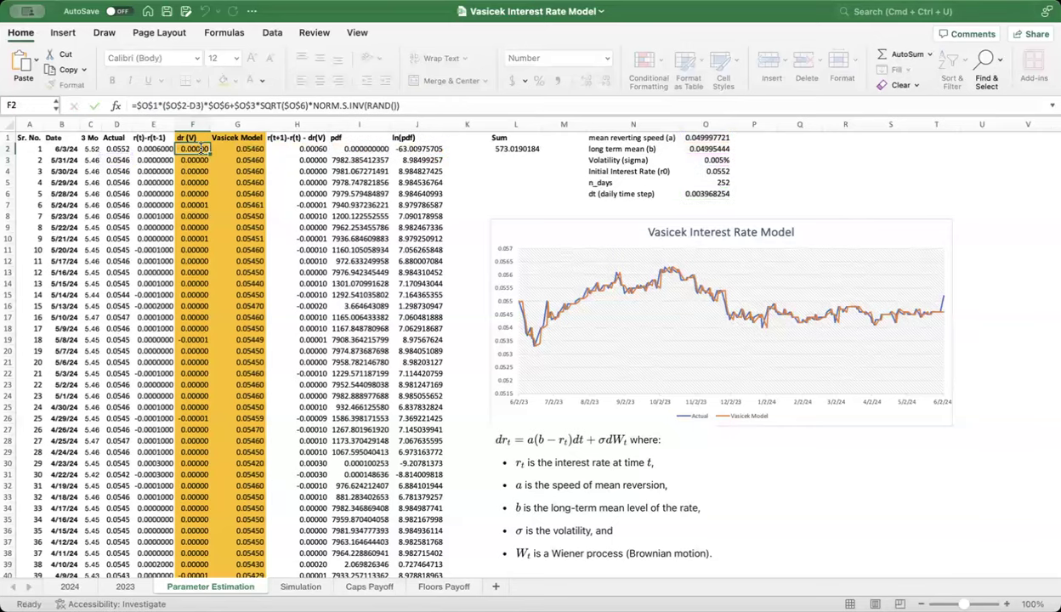
Examine the Vasicek Model formula in G2, and the Actual rates from D2 down that it relates to.
double_click(255, 150)
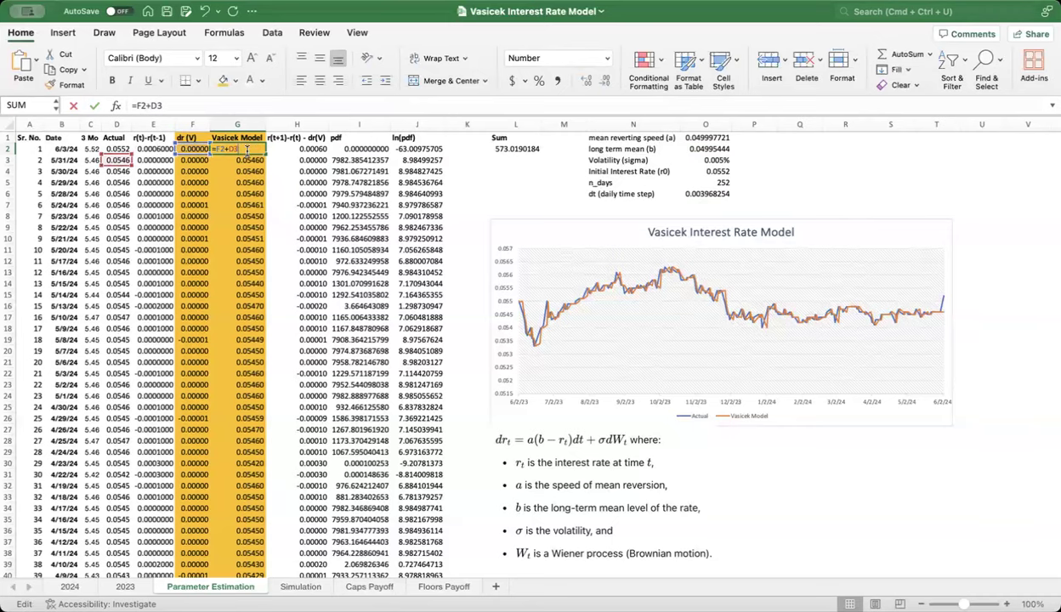
key(Escape)
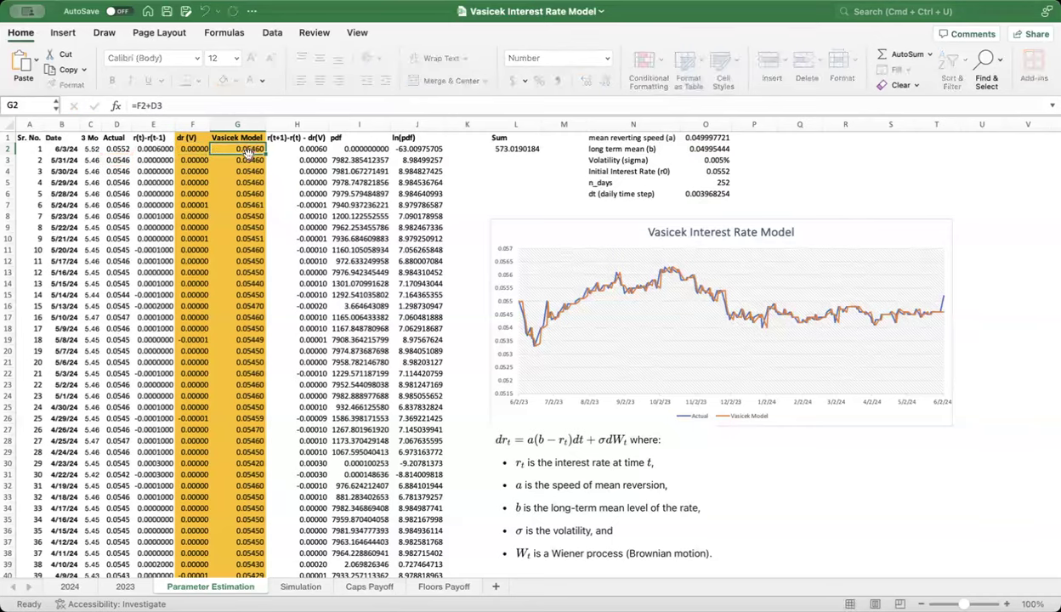
click(125, 150)
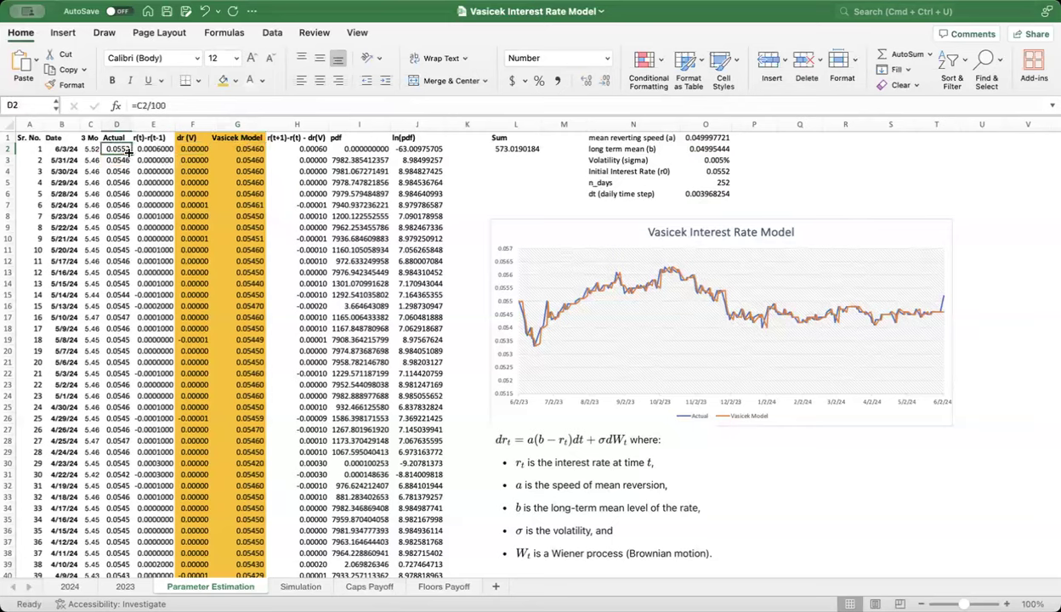
drag(125, 160, 124, 226)
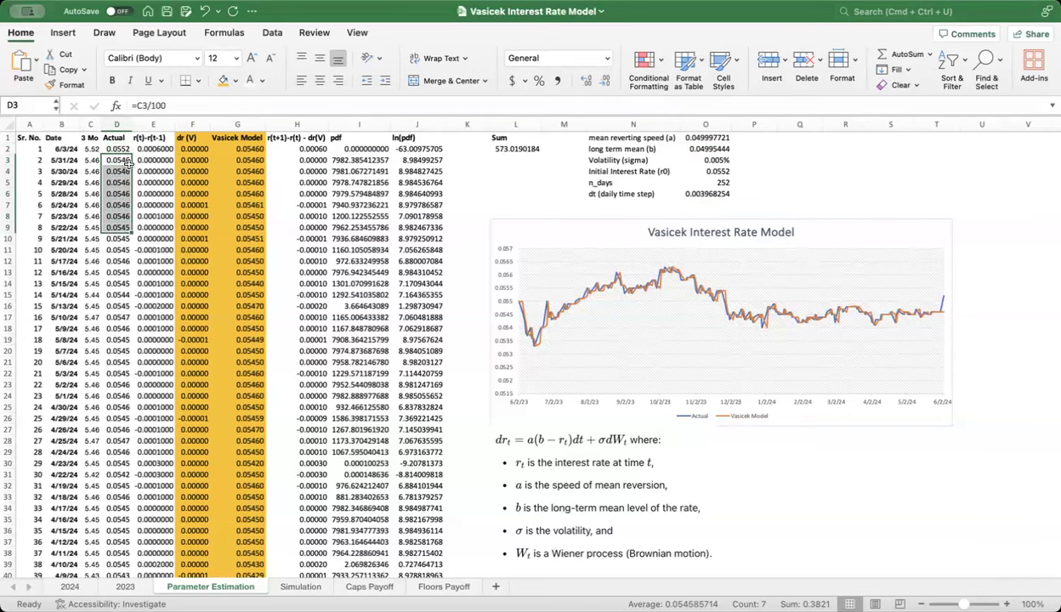
drag(122, 158, 117, 190)
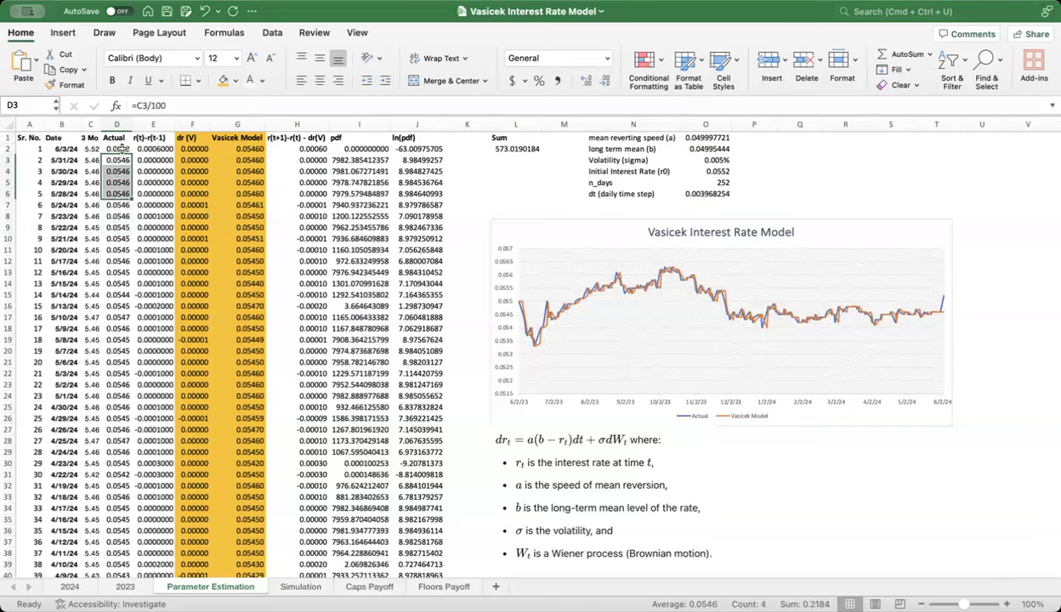
click(122, 148)
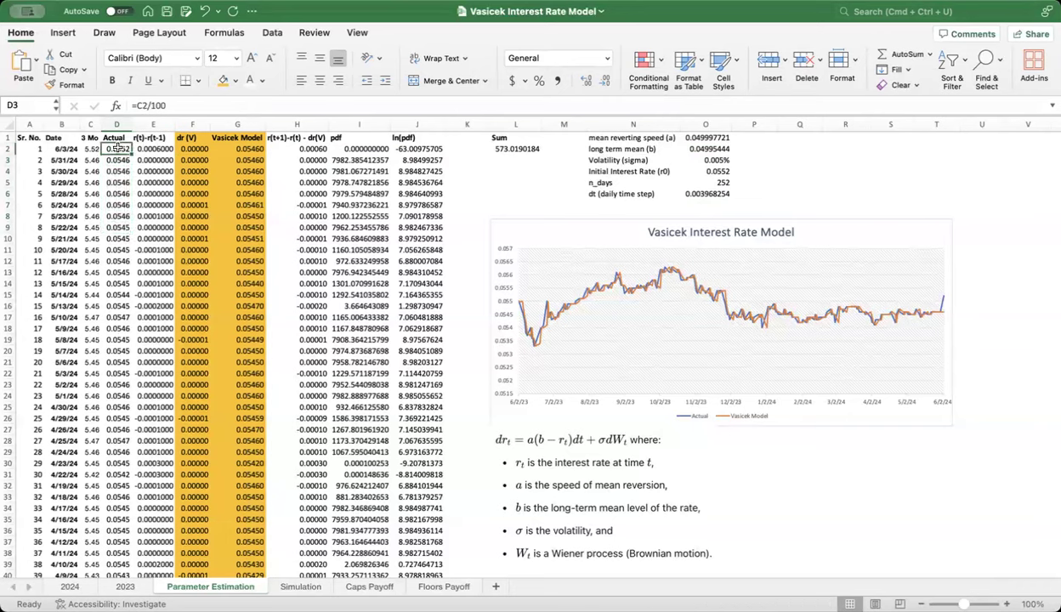
Relate the Vasicek Model values from G2 down to the chart and the mean reverting speed, long term mean and volatility in O1:O3.
click(251, 149)
drag(251, 149, 247, 211)
click(630, 290)
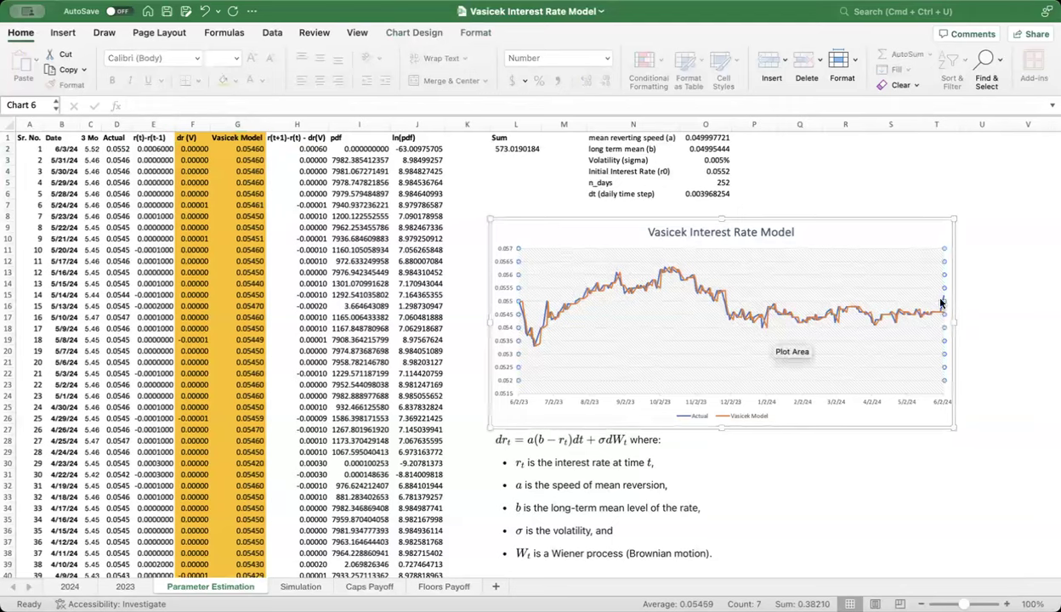
drag(705, 133, 704, 153)
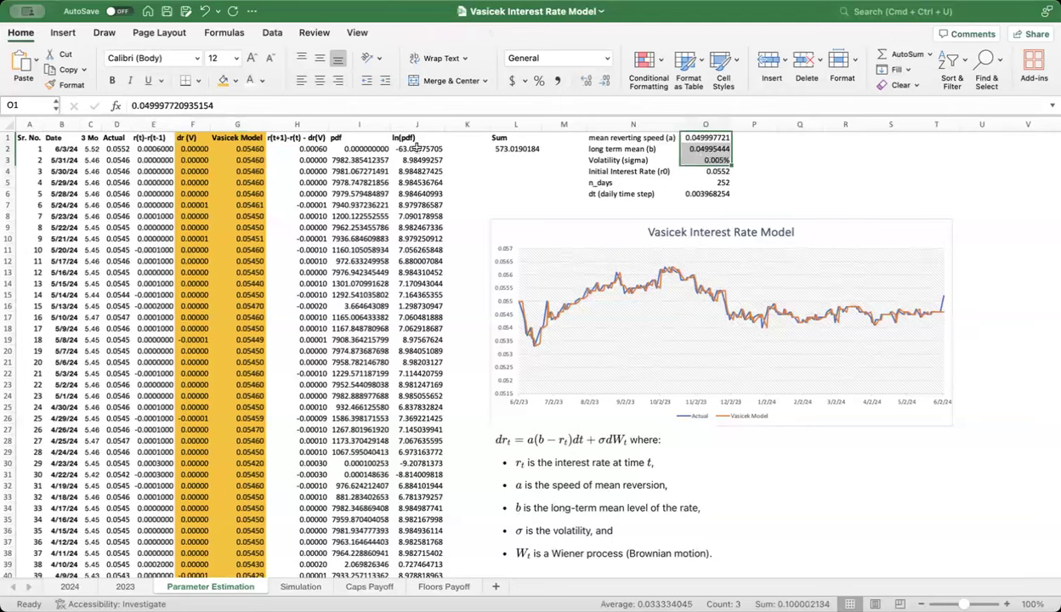
Trace how the G2 formula combines the dr (V) value in F2 with the Actual rate in D3.
click(235, 150)
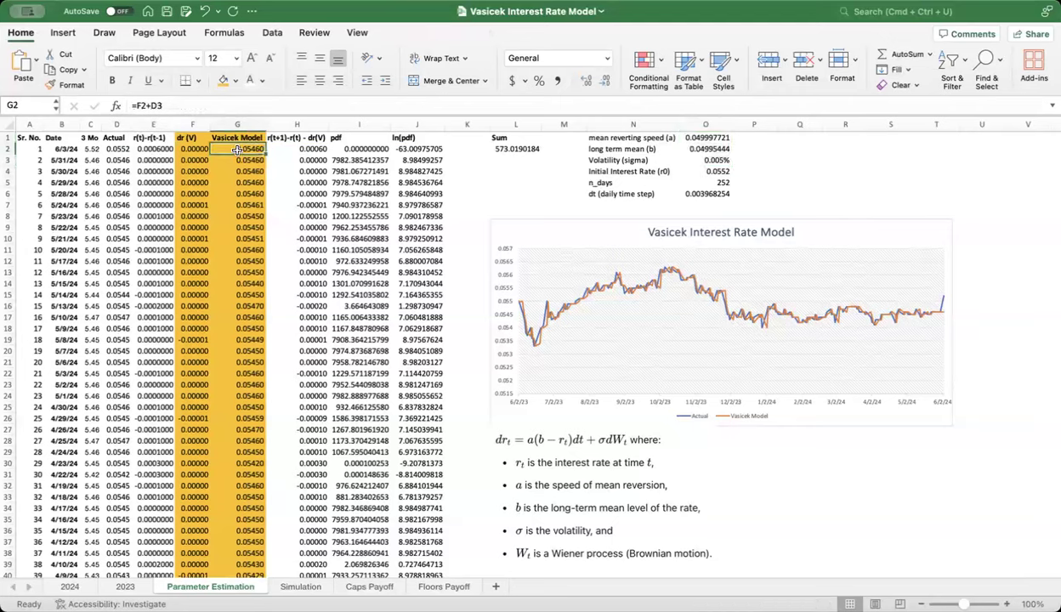
click(183, 106)
key(Escape)
double_click(231, 150)
key(Escape)
click(196, 150)
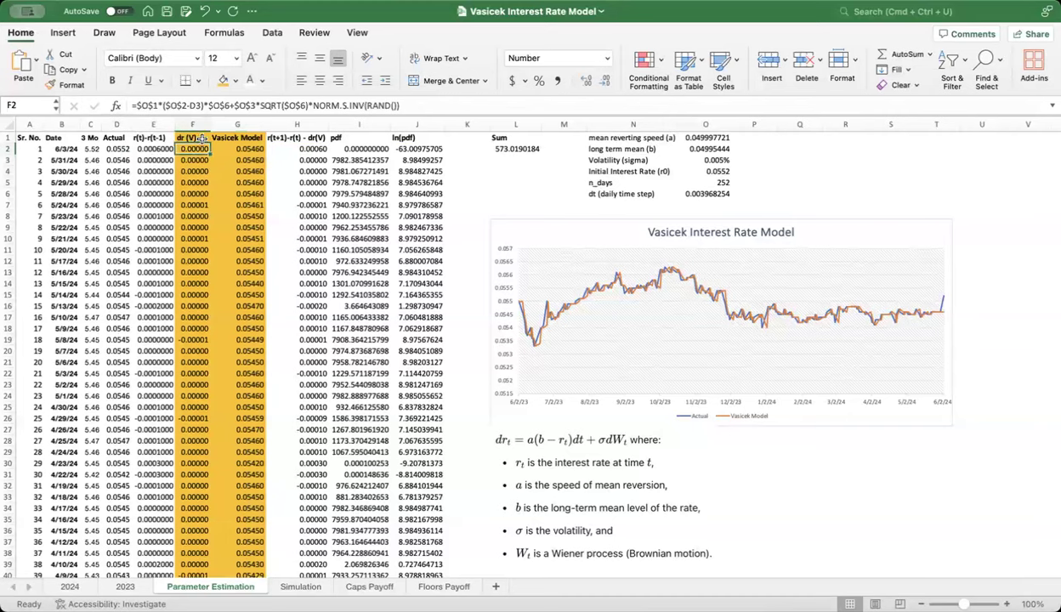
double_click(238, 146)
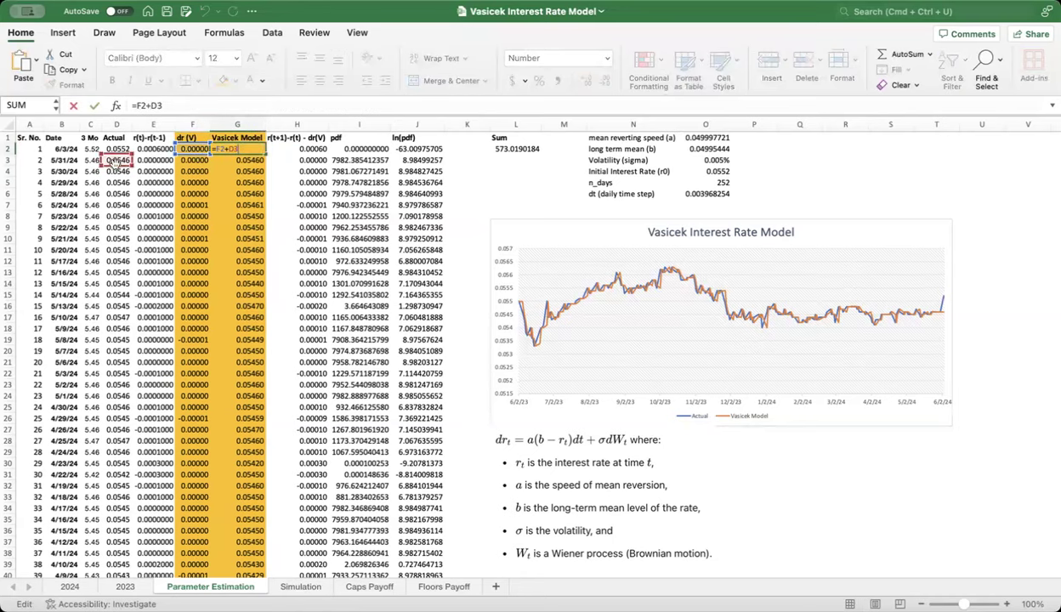
key(Escape)
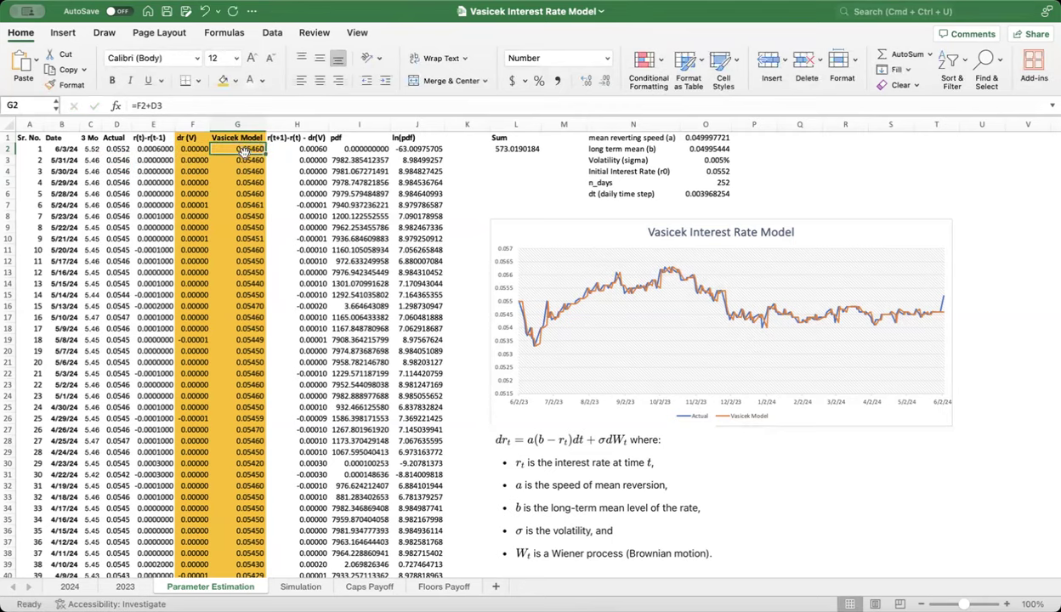
Check the G2 and H2 formulas and compare the whole Vasicek Model column with the Actual column.
double_click(244, 149)
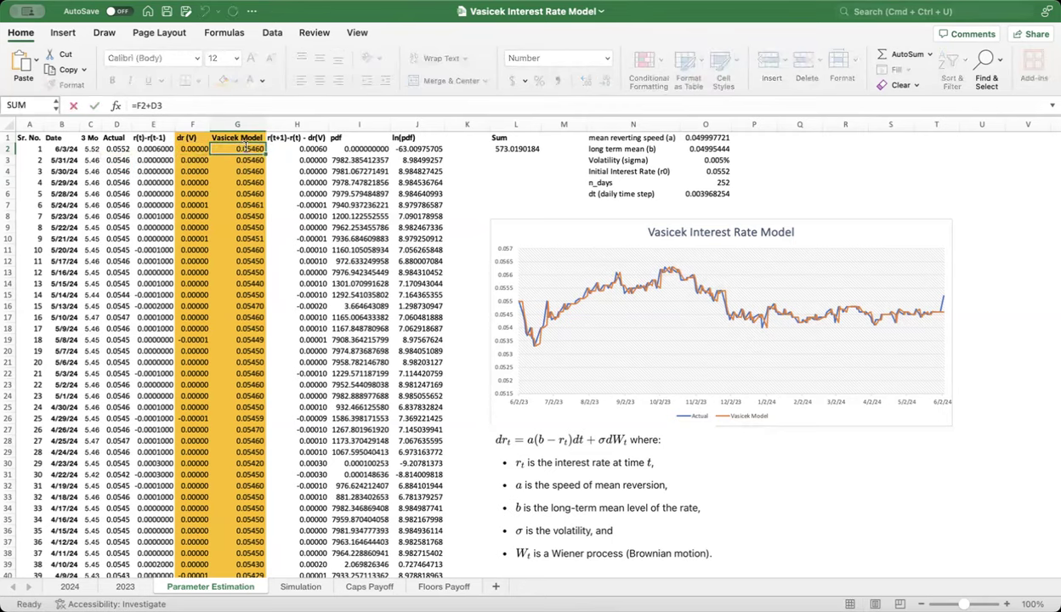
double_click(293, 148)
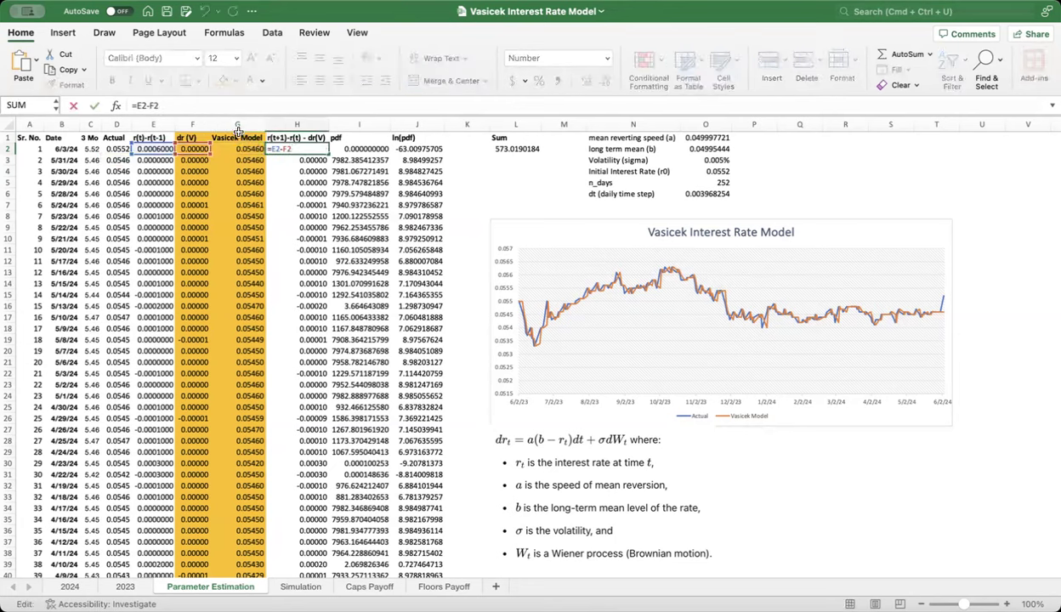
click(236, 127)
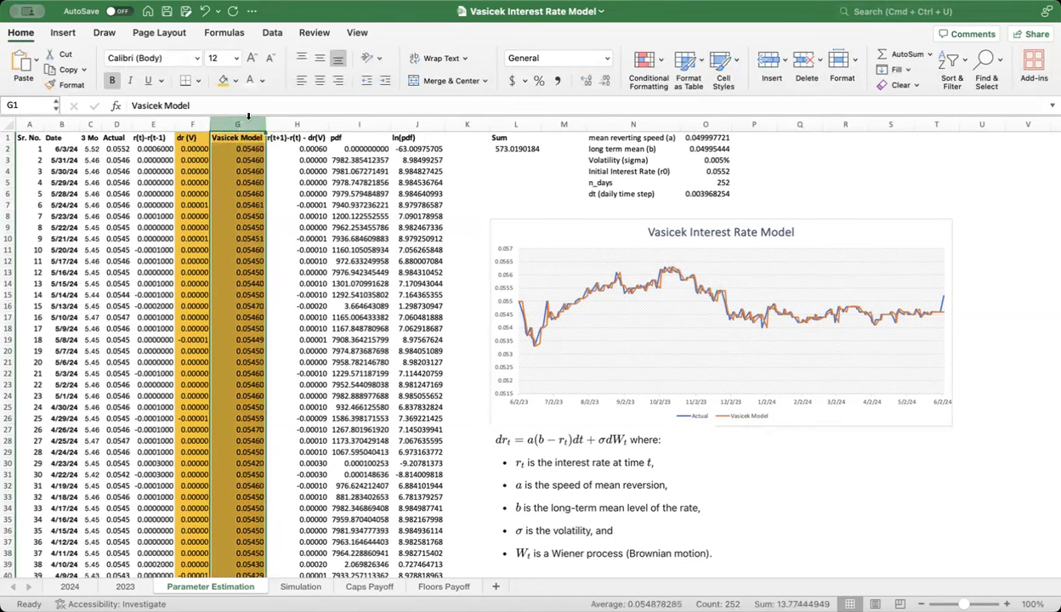
click(233, 148)
click(246, 124)
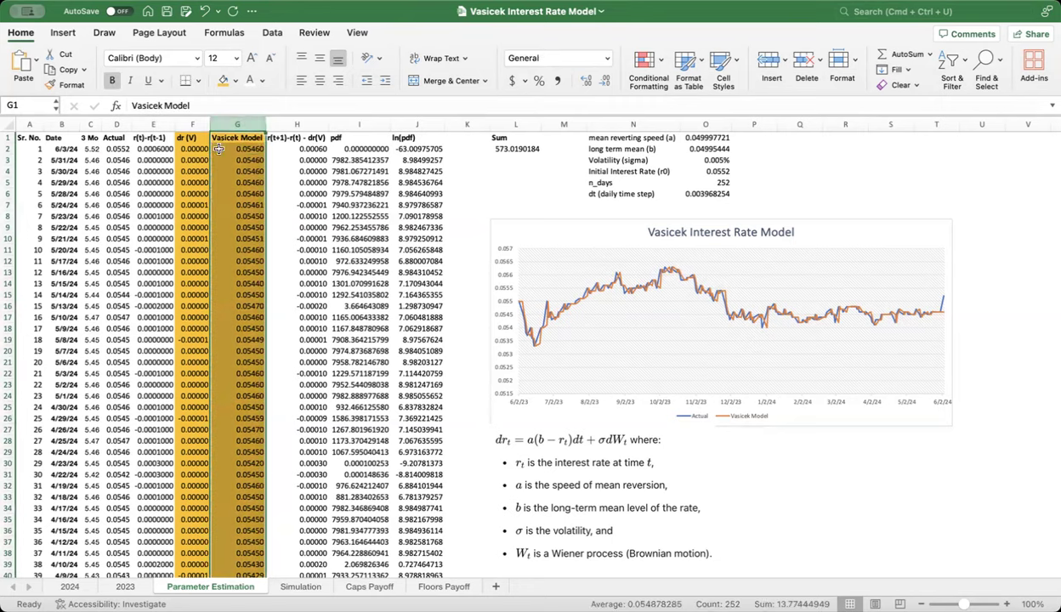
click(116, 124)
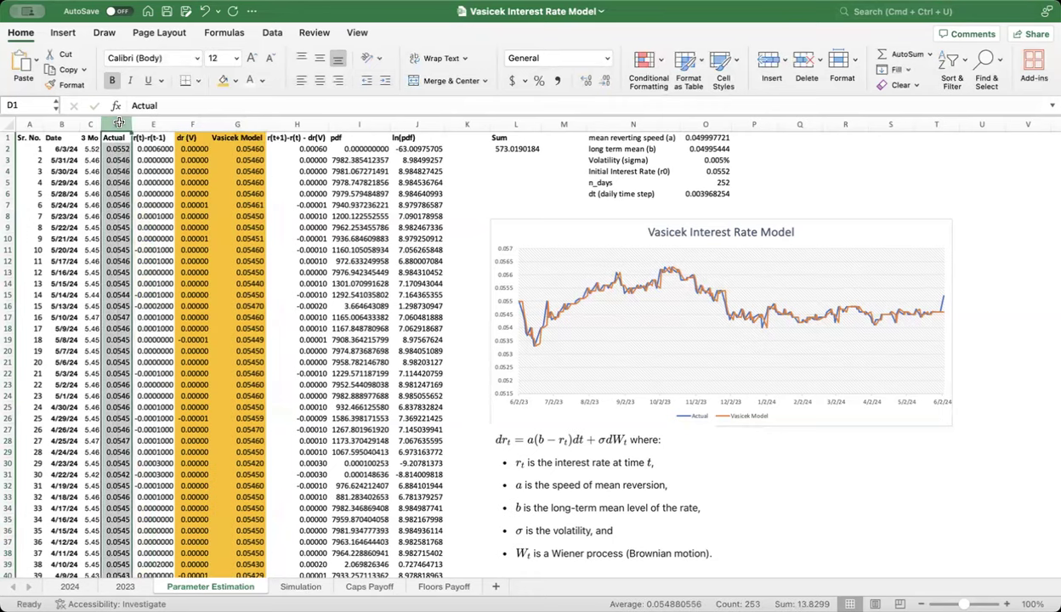
click(245, 148)
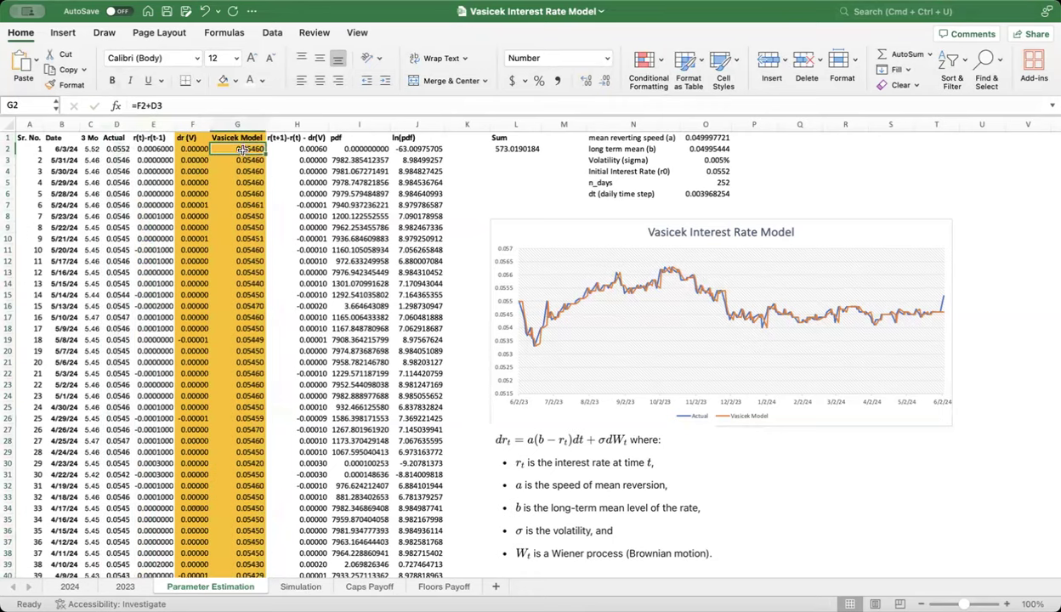
Examine the r(t+1)-r(t) - dr(V) formulas in H2 and H3 and the cells they reference.
click(292, 149)
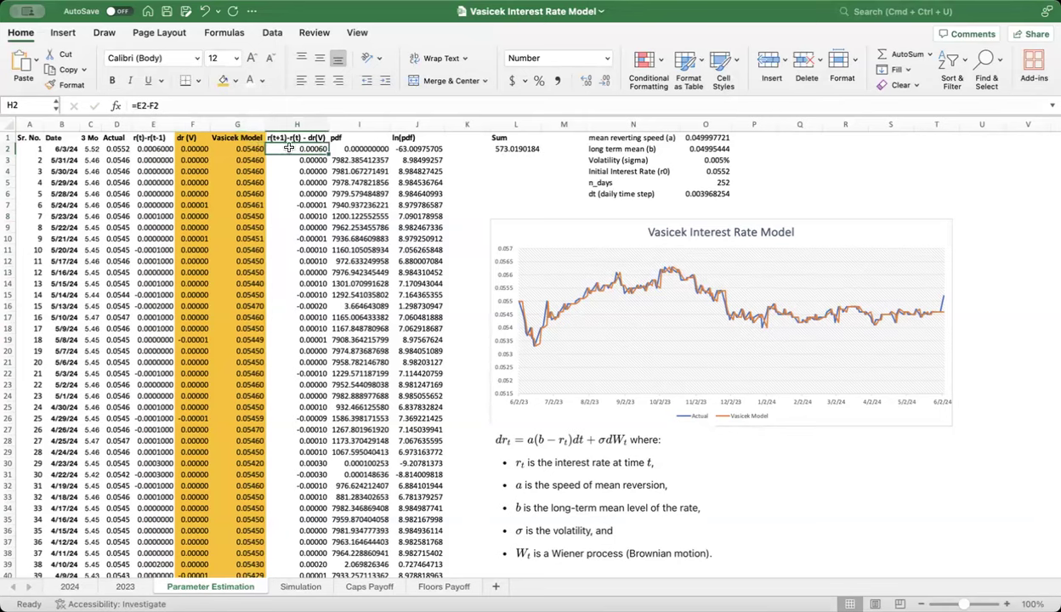
click(283, 103)
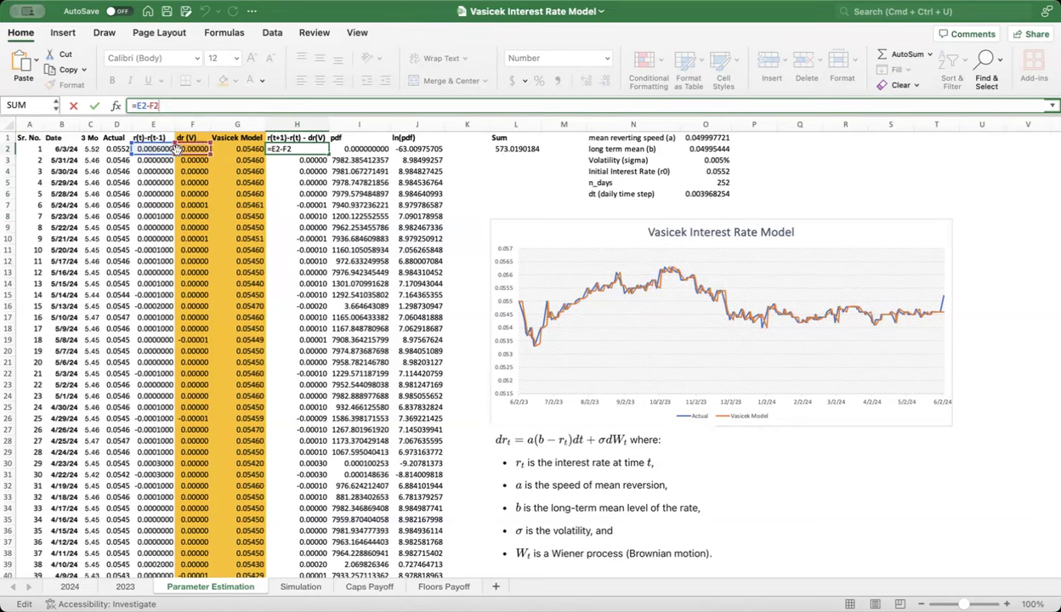
key(Return)
key(F2)
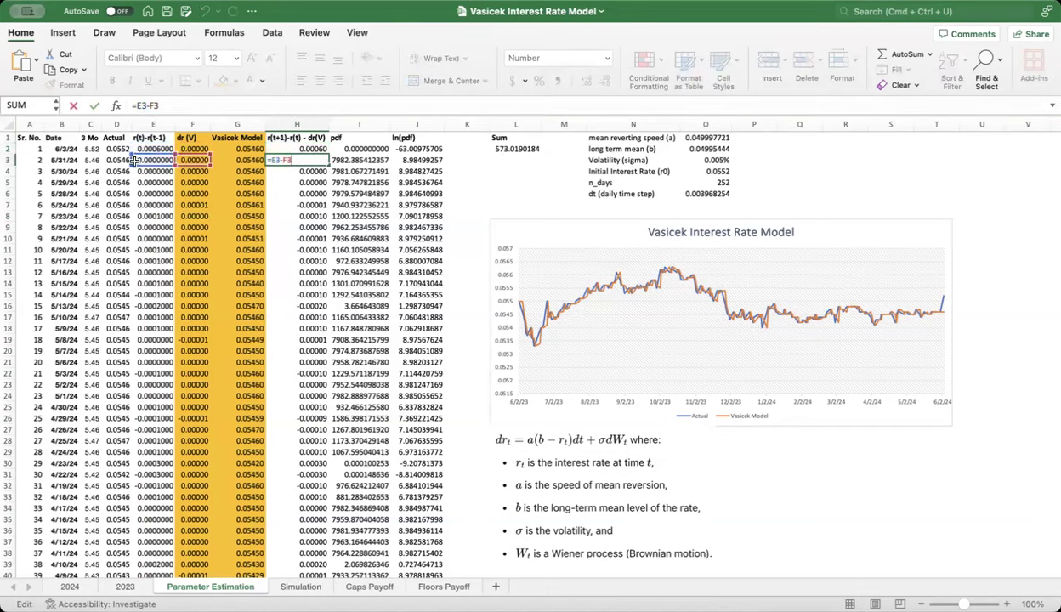
key(Escape)
Examine the NORMDIST arguments of the pdf formula in I2, including its H2 input.
click(350, 149)
key(F2)
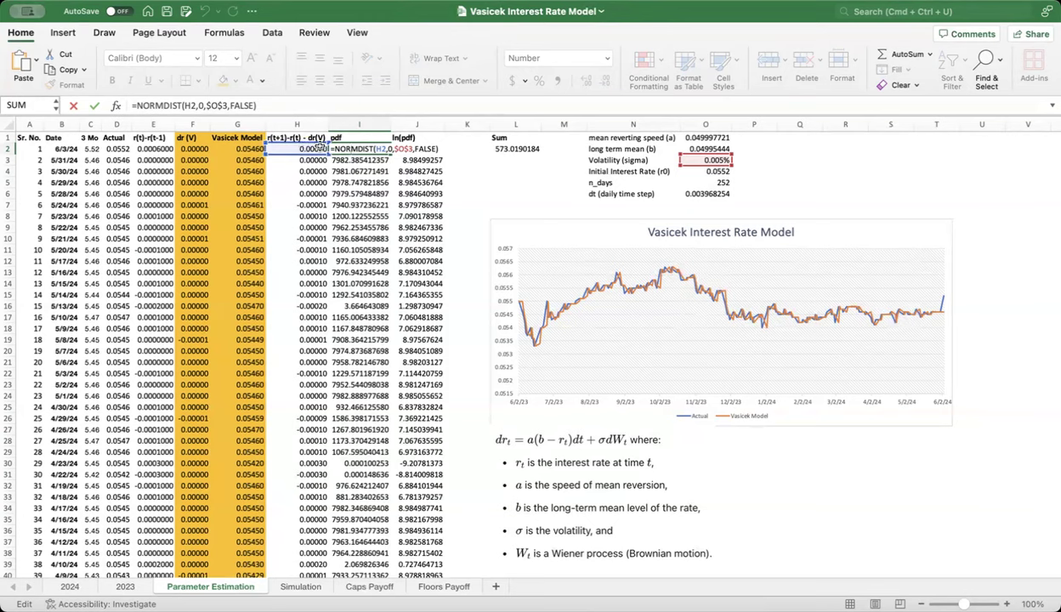
click(384, 149)
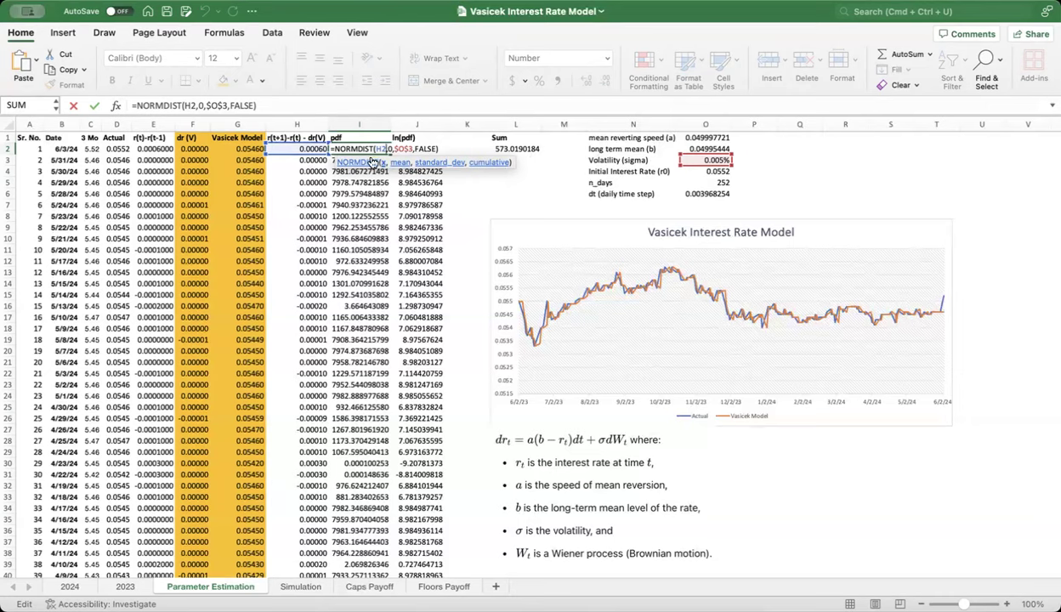
click(307, 149)
click(355, 148)
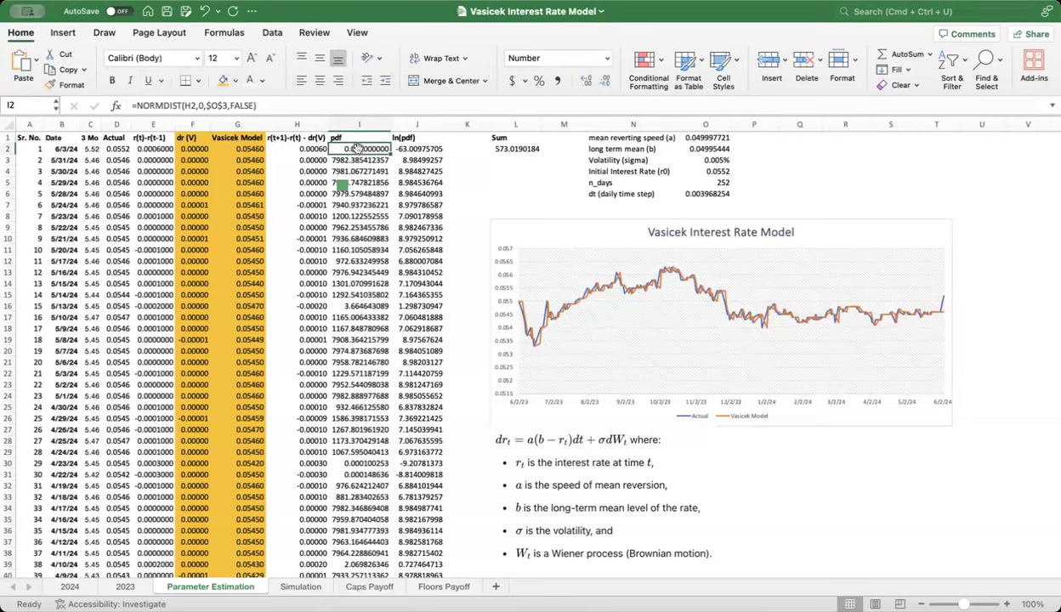
Review the pdf values in column I from I2 down, along with the Sum heading in L1.
click(359, 180)
drag(368, 151, 378, 294)
click(382, 218)
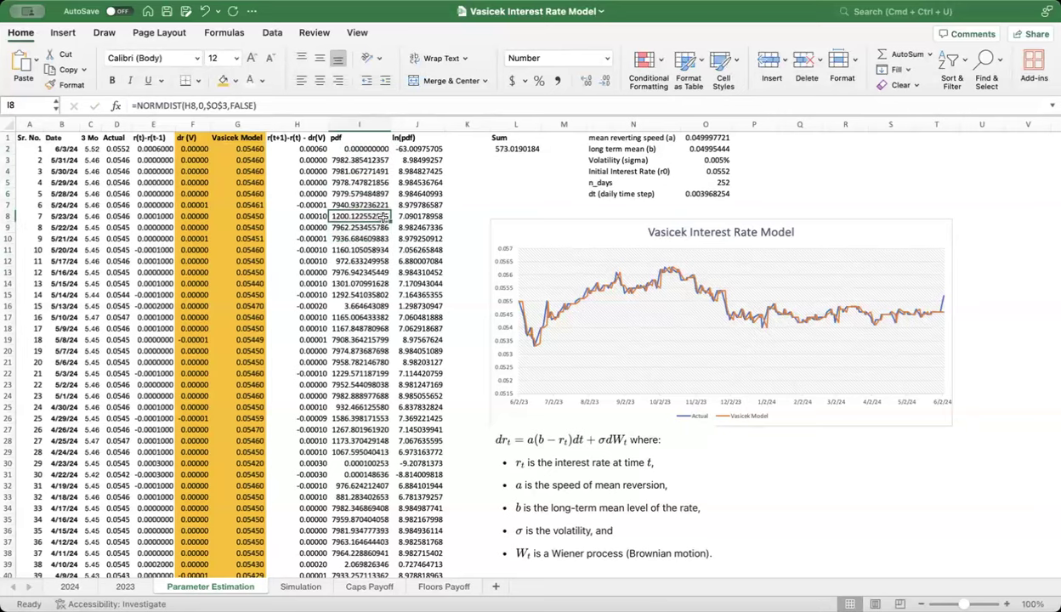
click(383, 149)
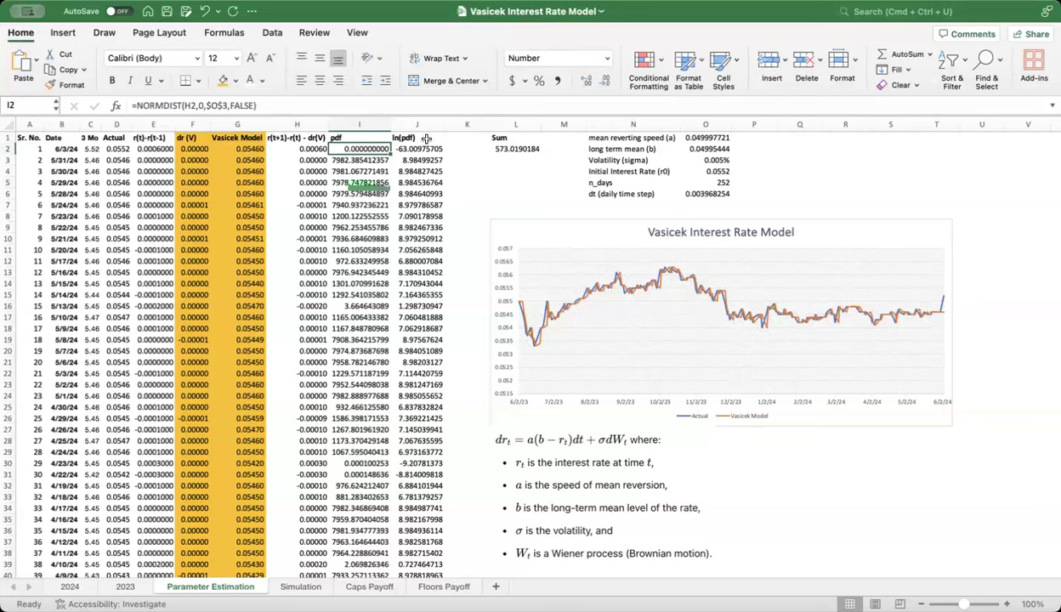
click(361, 159)
drag(357, 148, 372, 520)
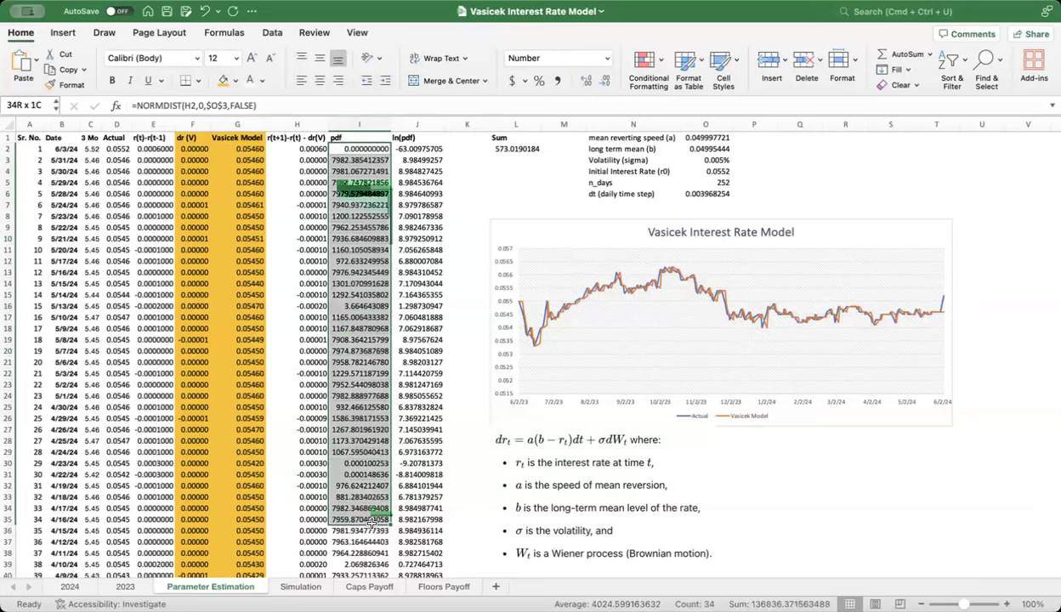
click(499, 138)
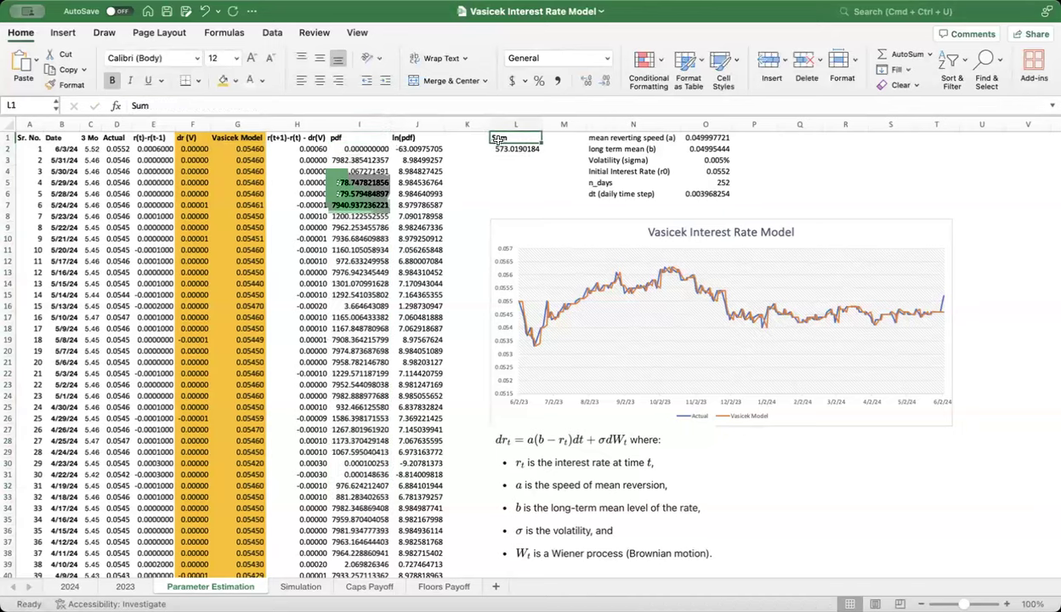
drag(363, 149, 362, 407)
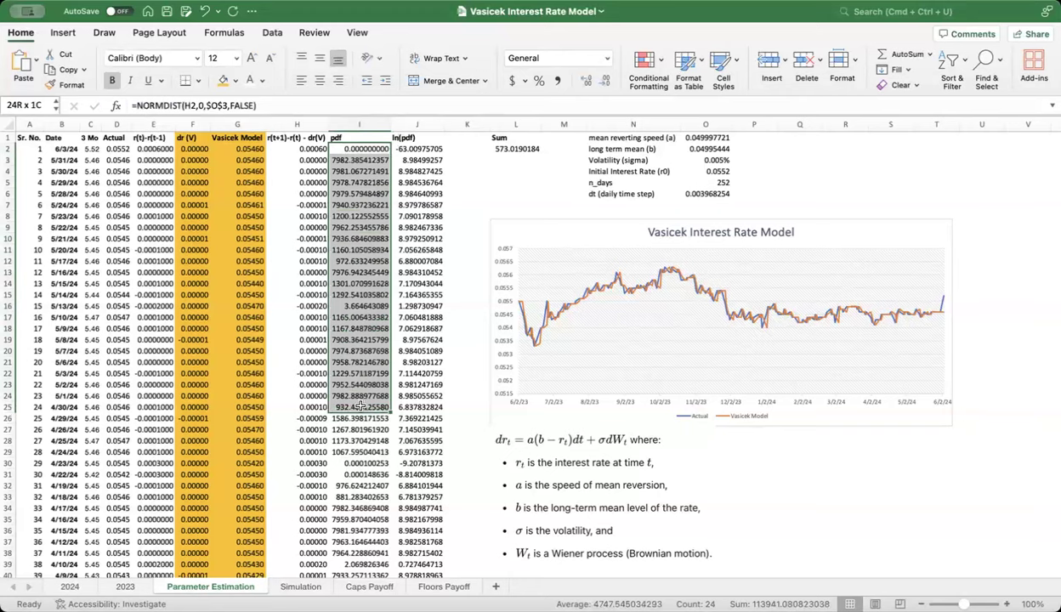
Compare the NORMDIST formulas in I2, I3 and I4 and look over the pdf values in I3:I13.
click(362, 161)
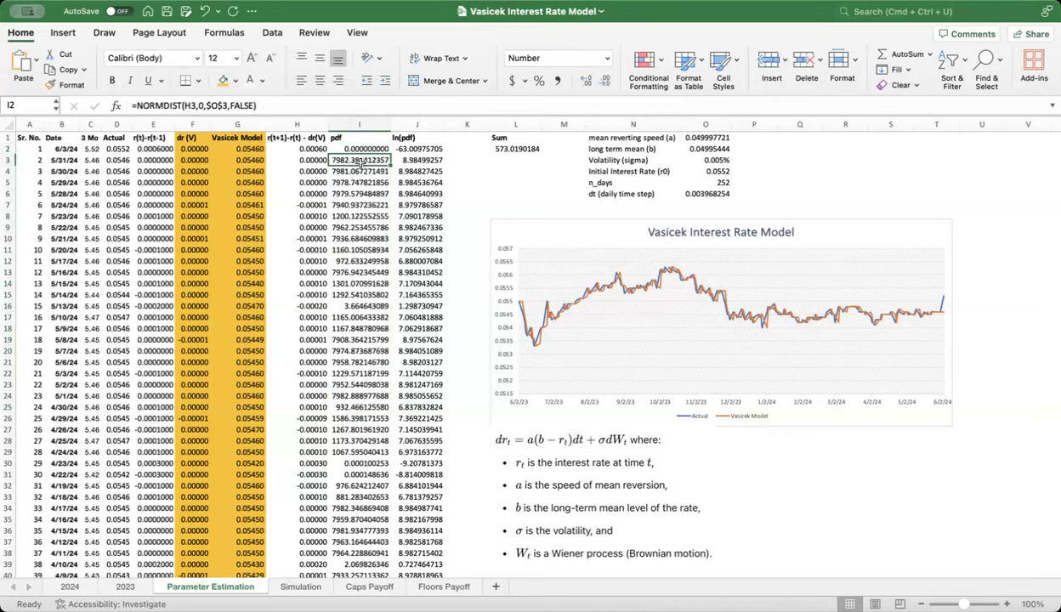
key(Down)
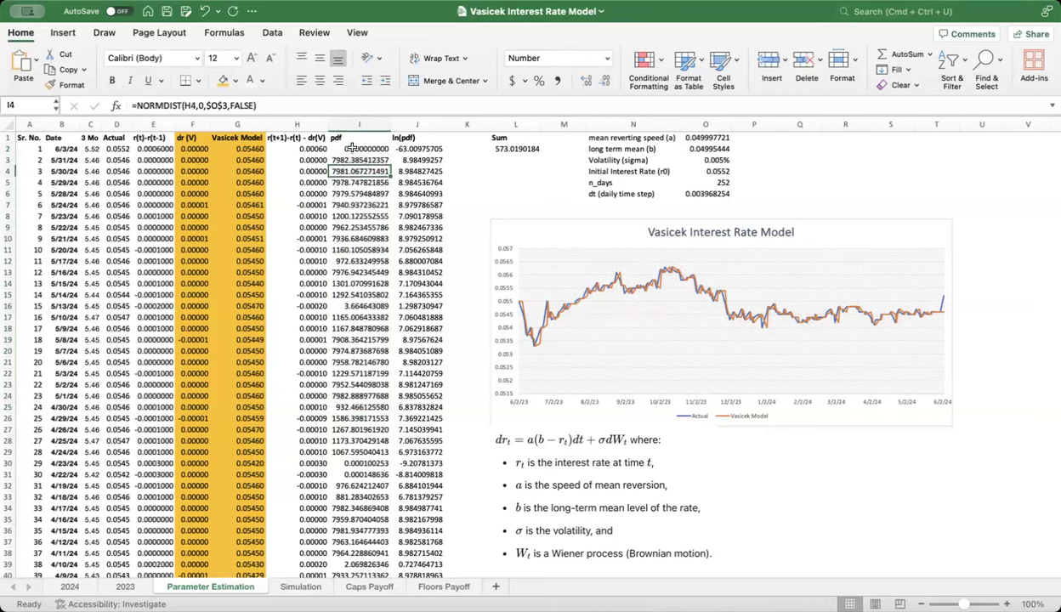
click(351, 149)
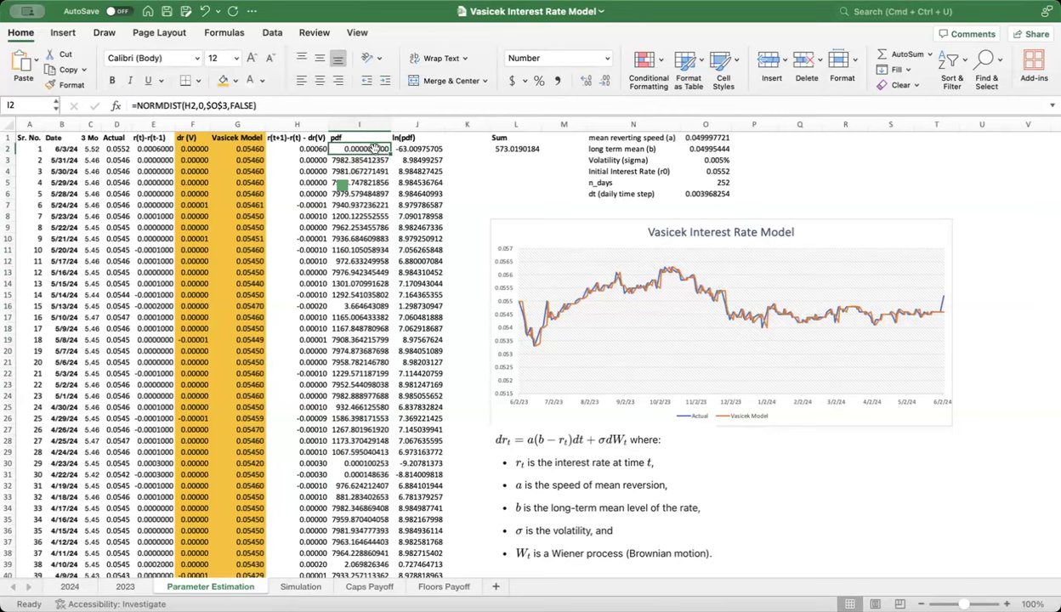
drag(340, 160, 363, 273)
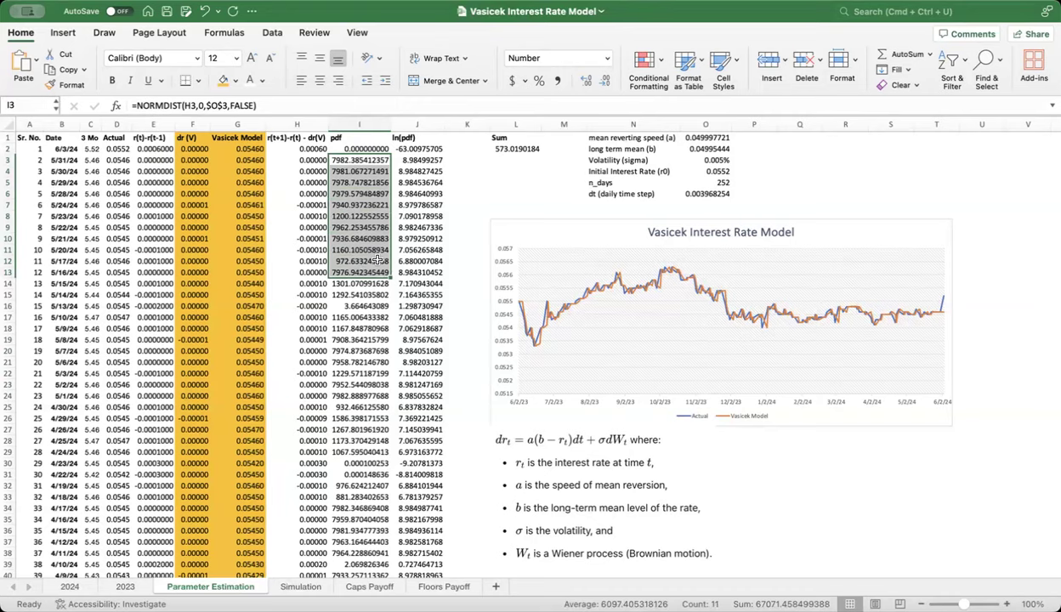
Examine the pdf values further down column I, including the NORMDIST formula in I19.
scroll(347, 303, down, 3)
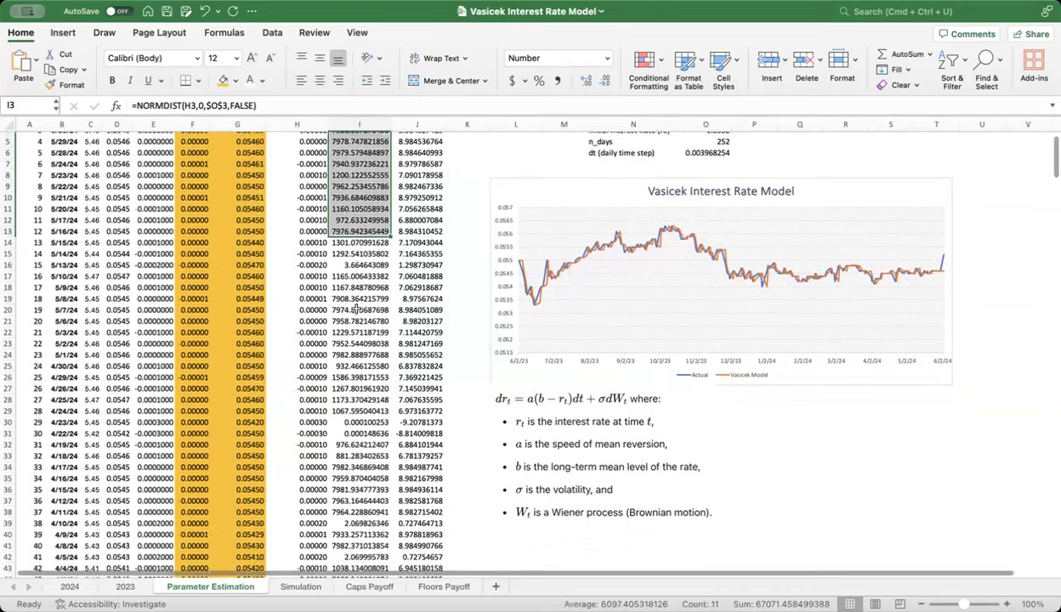
scroll(357, 306, down, 3)
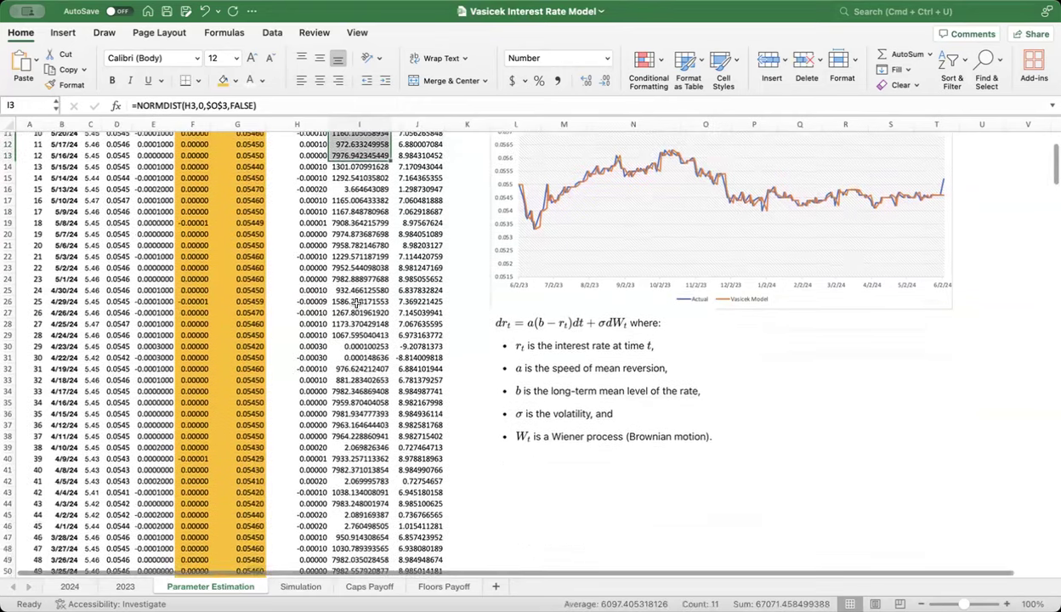
click(354, 211)
click(352, 225)
scroll(354, 242, down, 4)
scroll(355, 246, down, 8)
scroll(352, 235, up, 10)
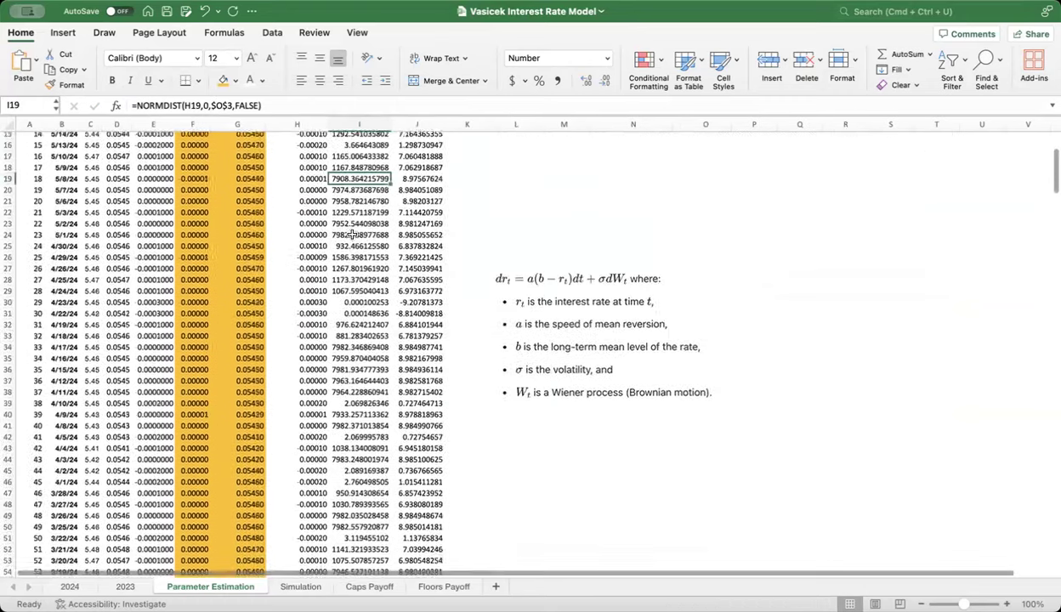
scroll(351, 235, up, 5)
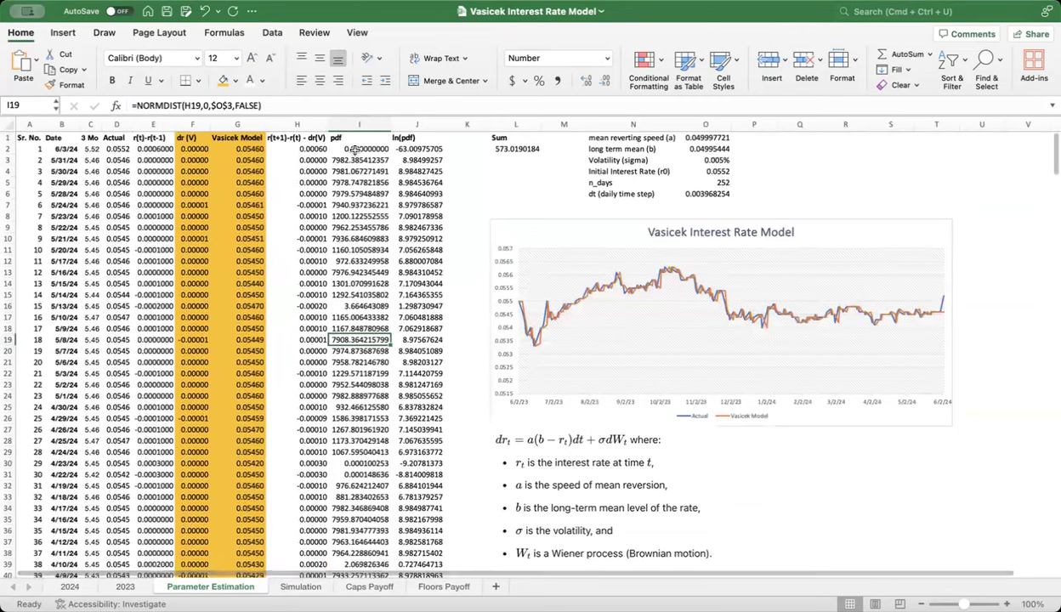
Compare the pdf cell I2 with the ln(pdf) formula in J2 that takes its natural logarithm.
click(355, 150)
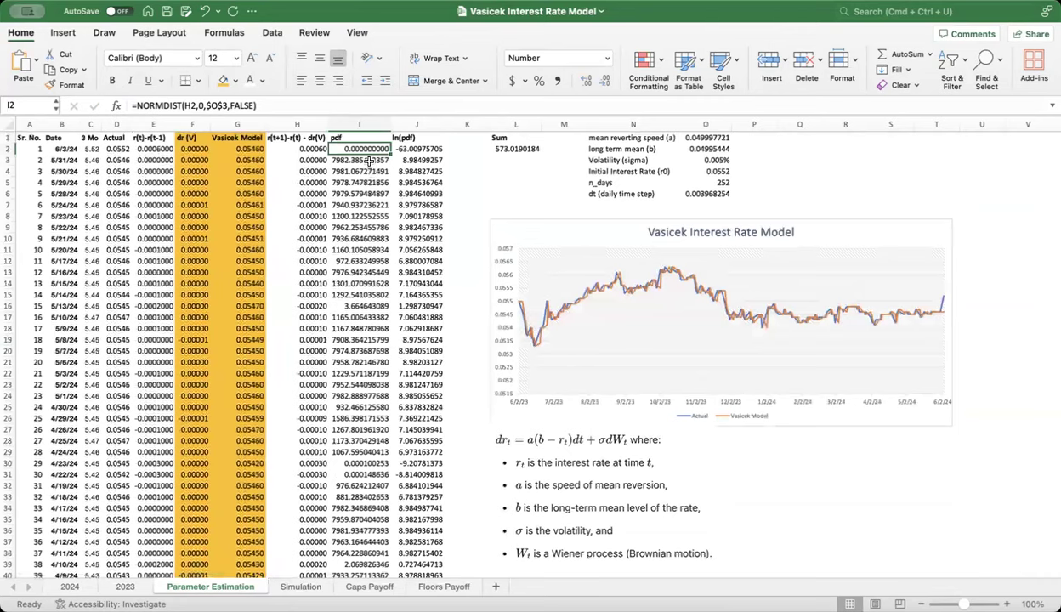
click(400, 149)
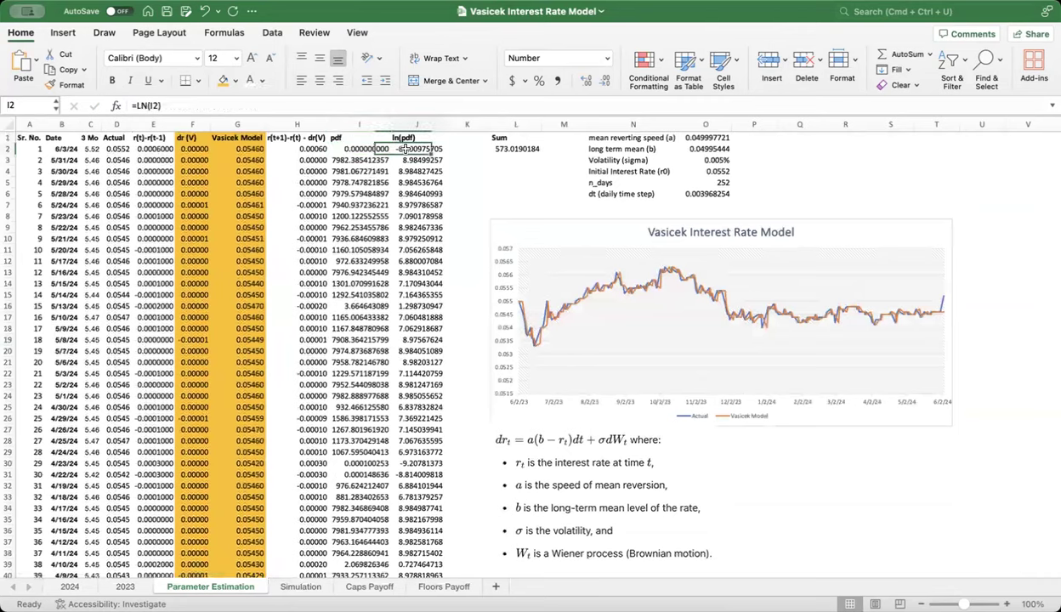
click(377, 148)
click(396, 148)
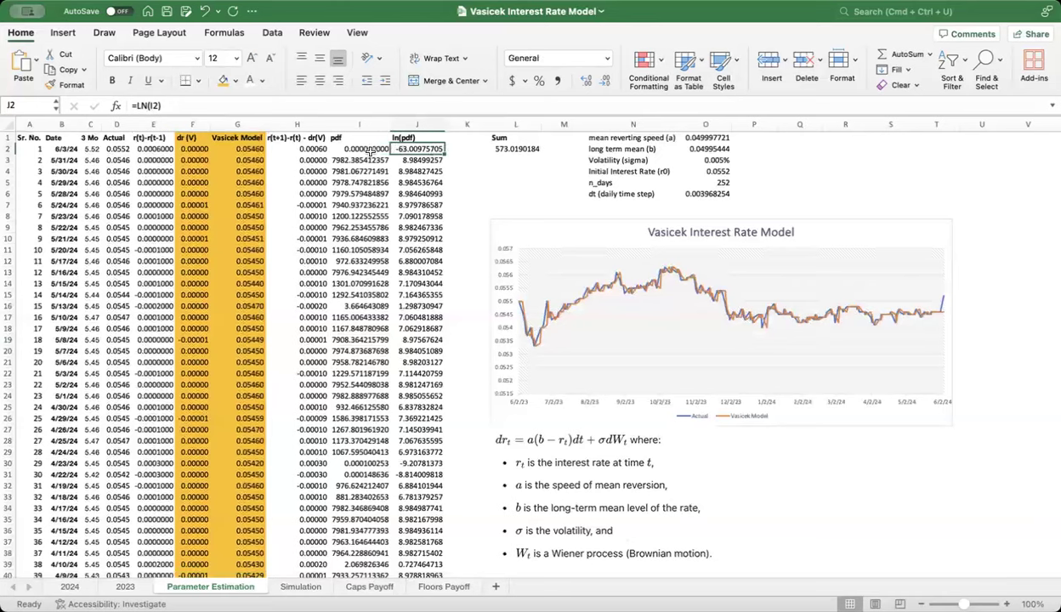
Enter the sample product A X B X C as text in cell Q2.
click(799, 149)
text(A)
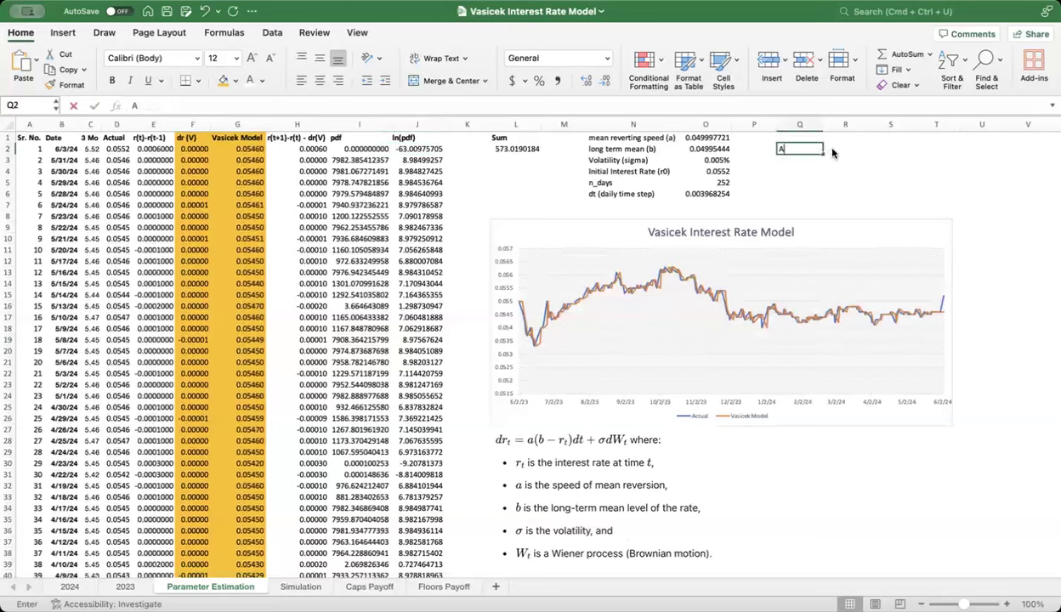
text( X B)
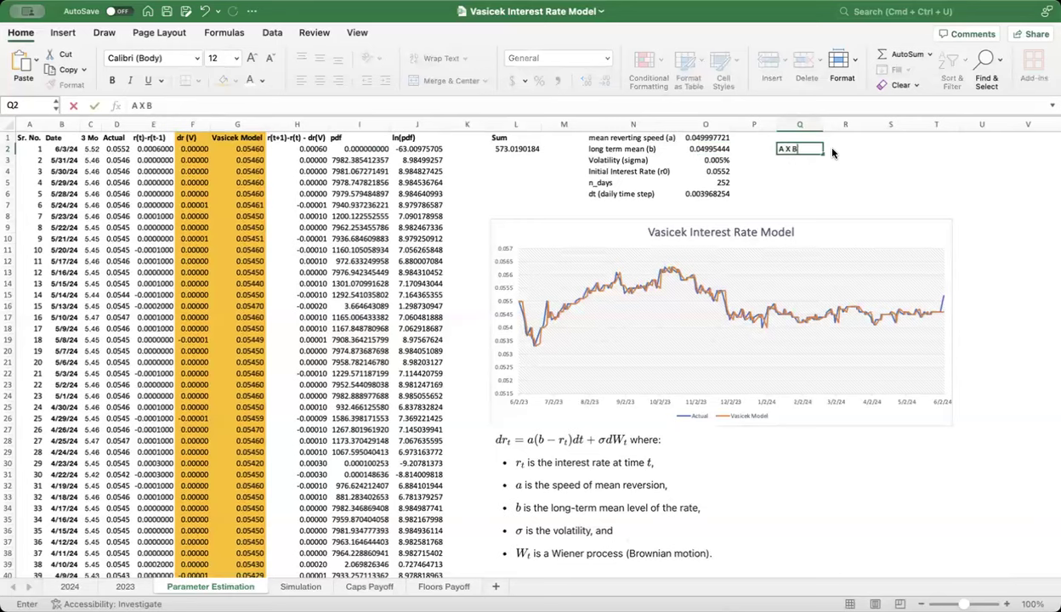
text( X C)
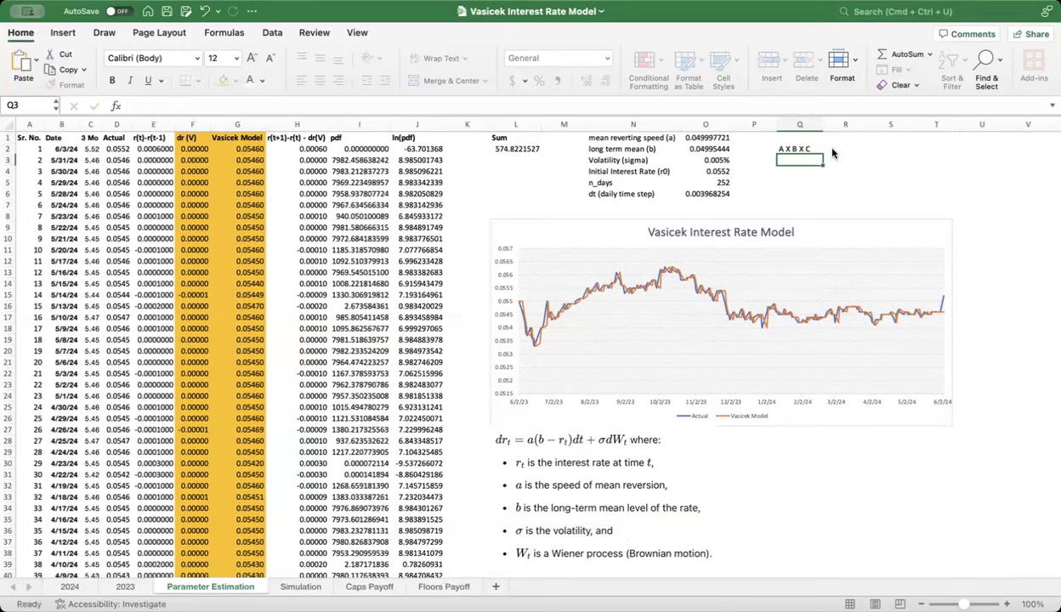
key(Return)
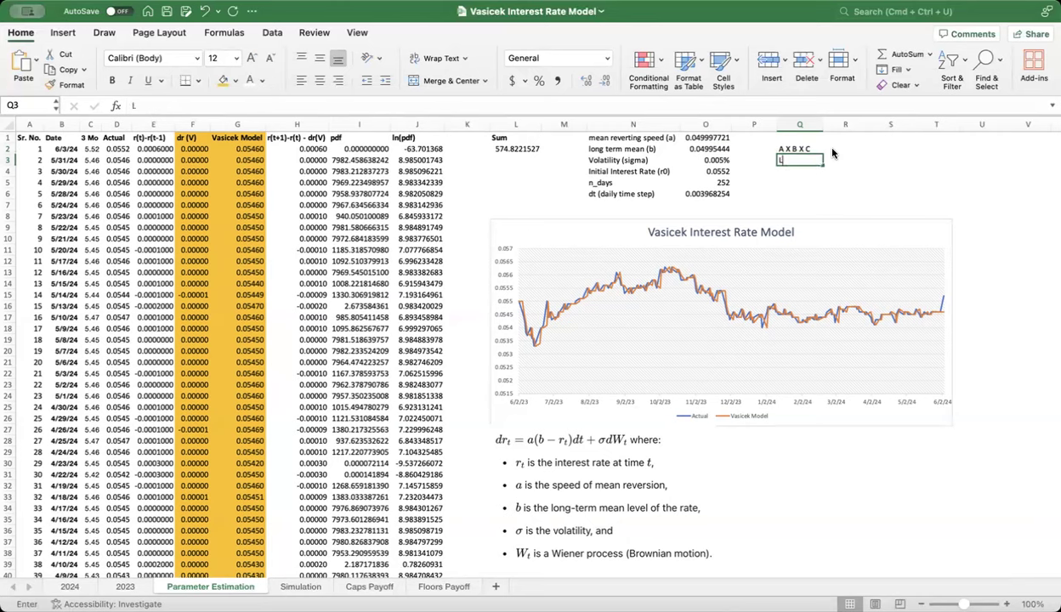
Enter the logarithm of the product, Ln (A X B X C), as text in cell Q3.
text(Ln (A)
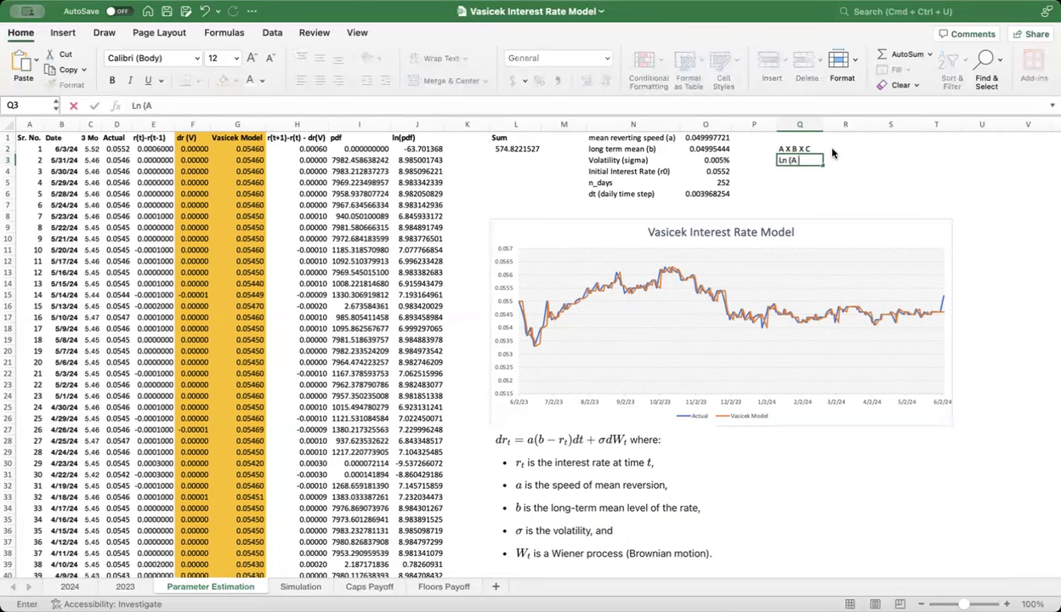
text( X B X C))
key(Return)
Enter the expanded logarithm sum Ln (A) + Ln (B) + Ln © as text in cell Q4.
text(L)
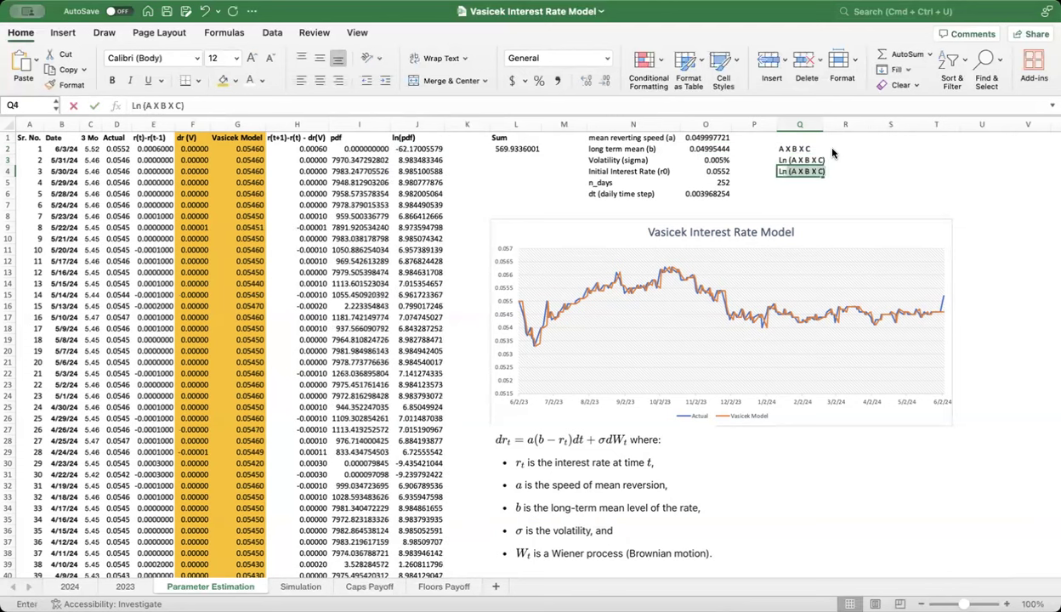
text(n (a))
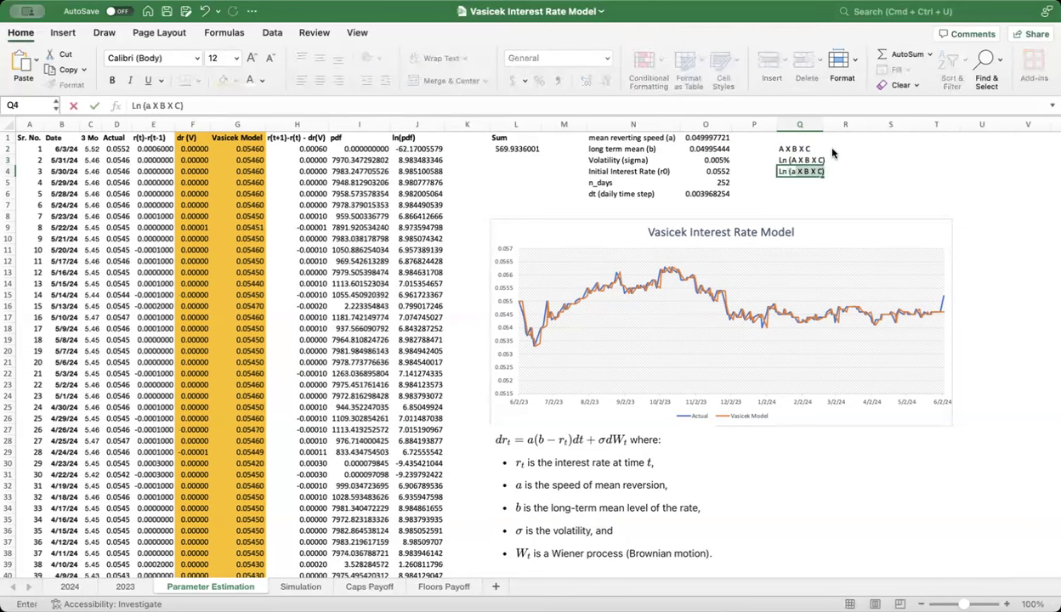
key(BackSpace)
key(BackSpace)
text(a))
key(BackSpace)
key(BackSpace)
text(a)
key(BackSpace)
key(BackSpace)
text(A)M)
key(BackSpace)
text(+ Ln (B) + Ln ()
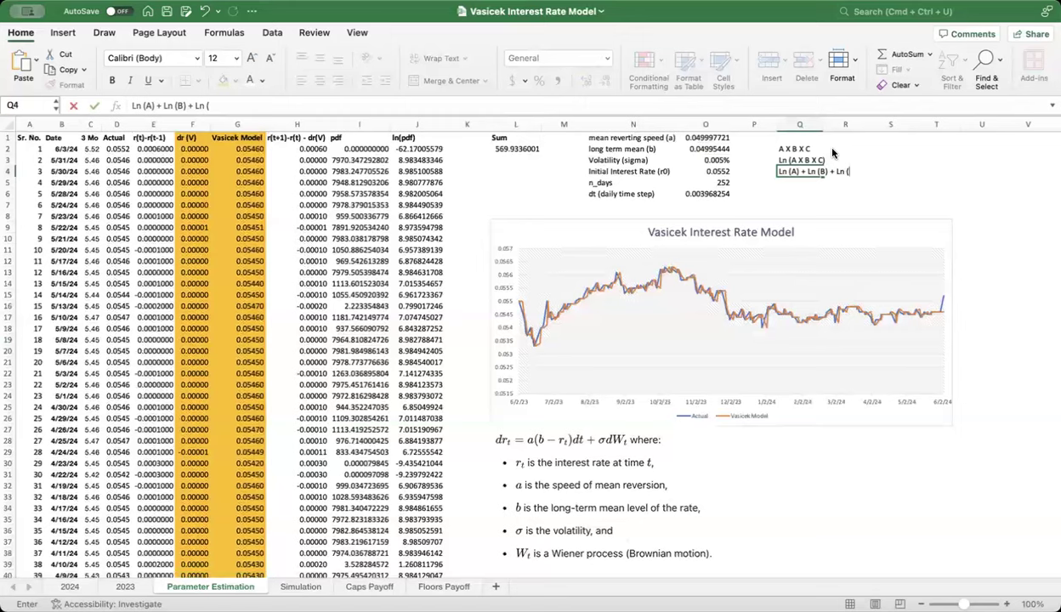
key(Caps_Lock)
text())
key(ctrl+Return)
key(Delete)
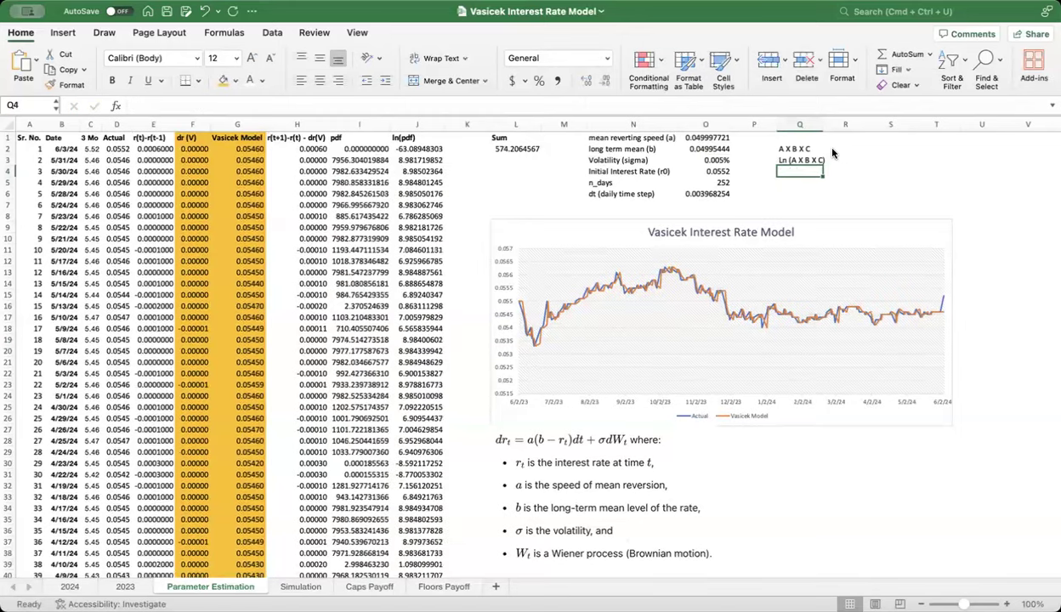
key(super+z)
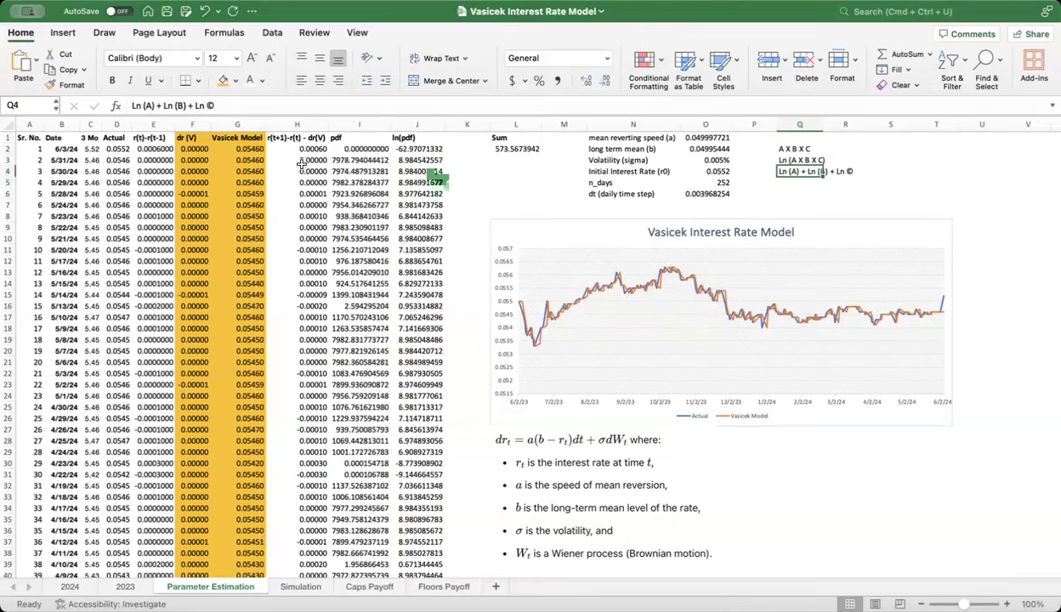
Examine the LN formula in J2 and the L2 formula that sums the ln(pdf) range J2:J252.
click(361, 149)
click(416, 149)
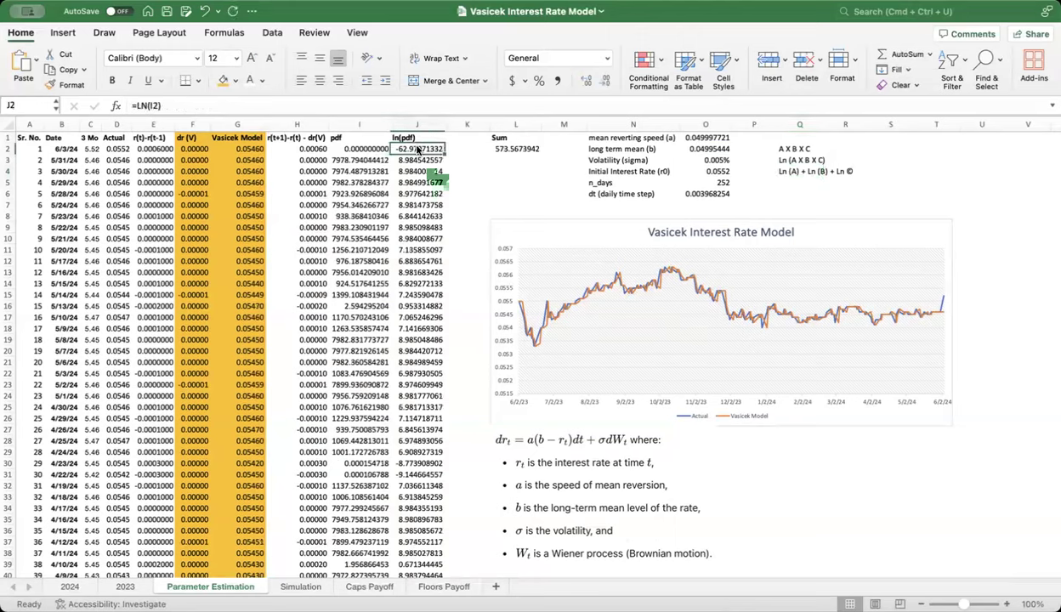
double_click(417, 150)
key(Escape)
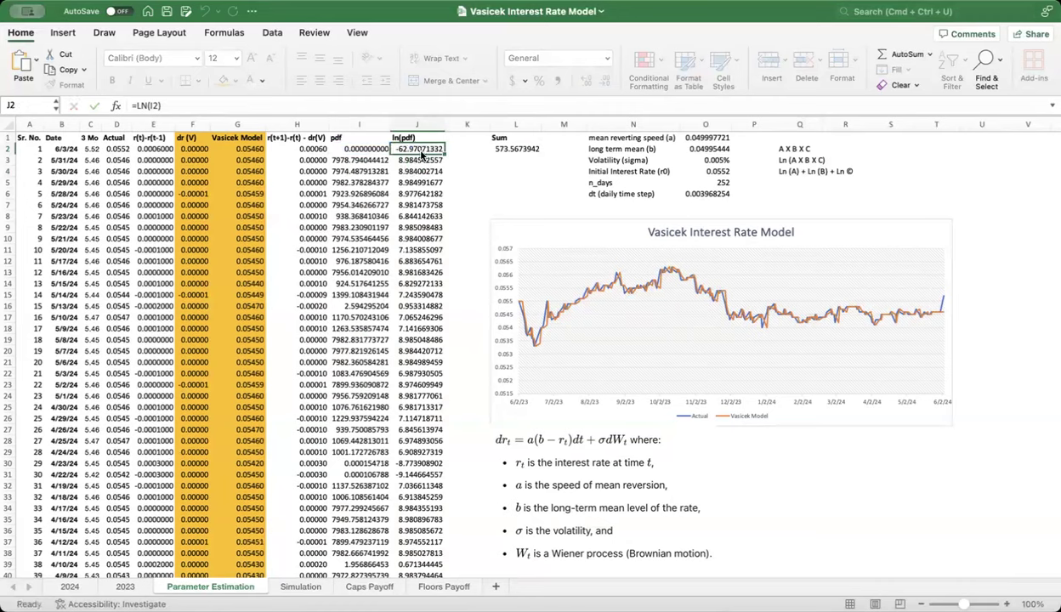
double_click(514, 148)
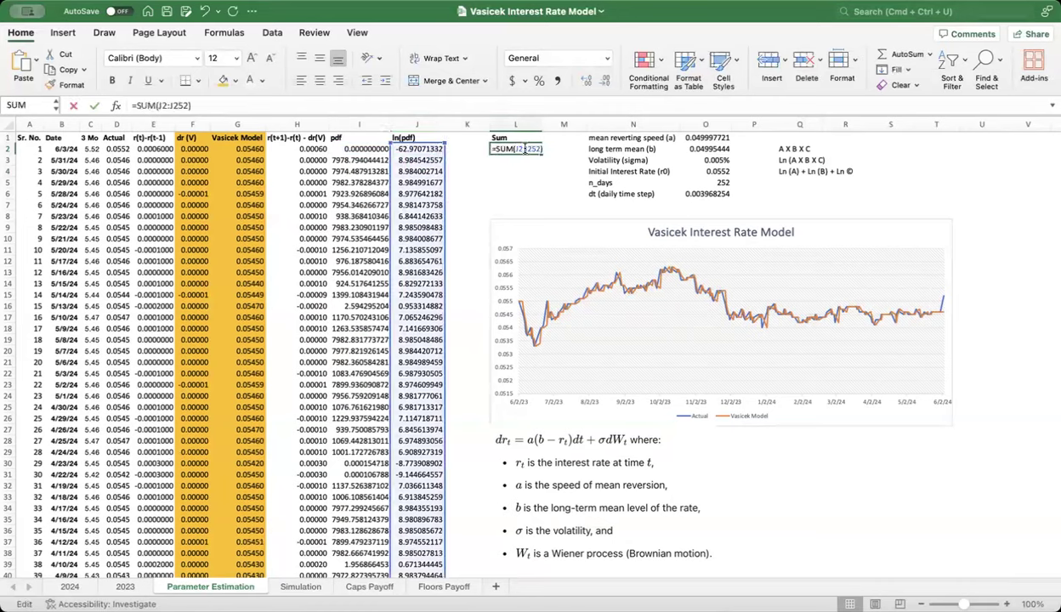
click(524, 149)
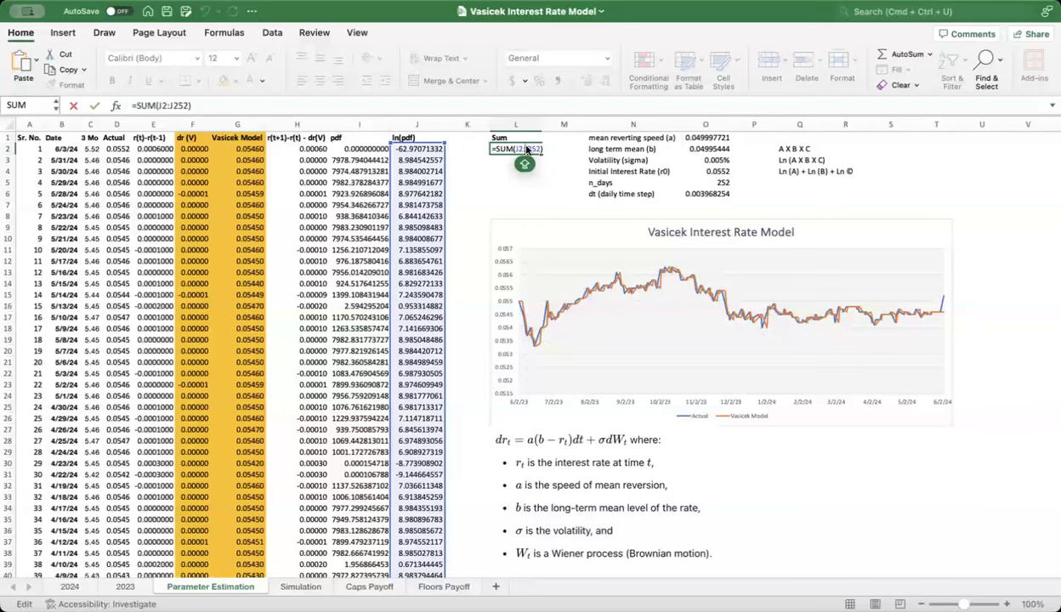
key(Return)
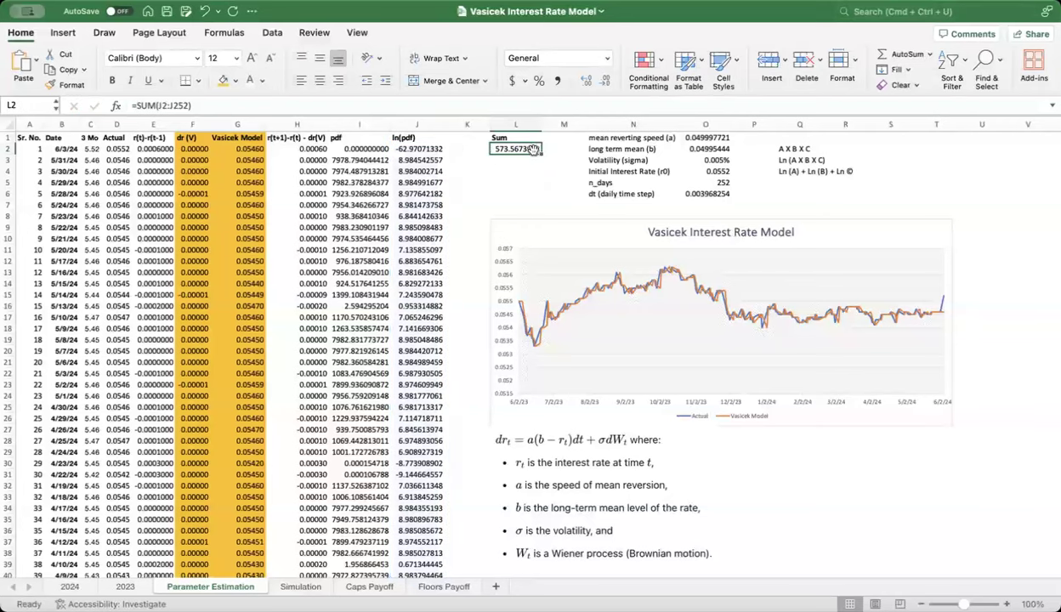
Run Solver with GRG Nonlinear to maximise L2 by changing O1:O3, keep the solution and review the estimated parameters.
click(272, 34)
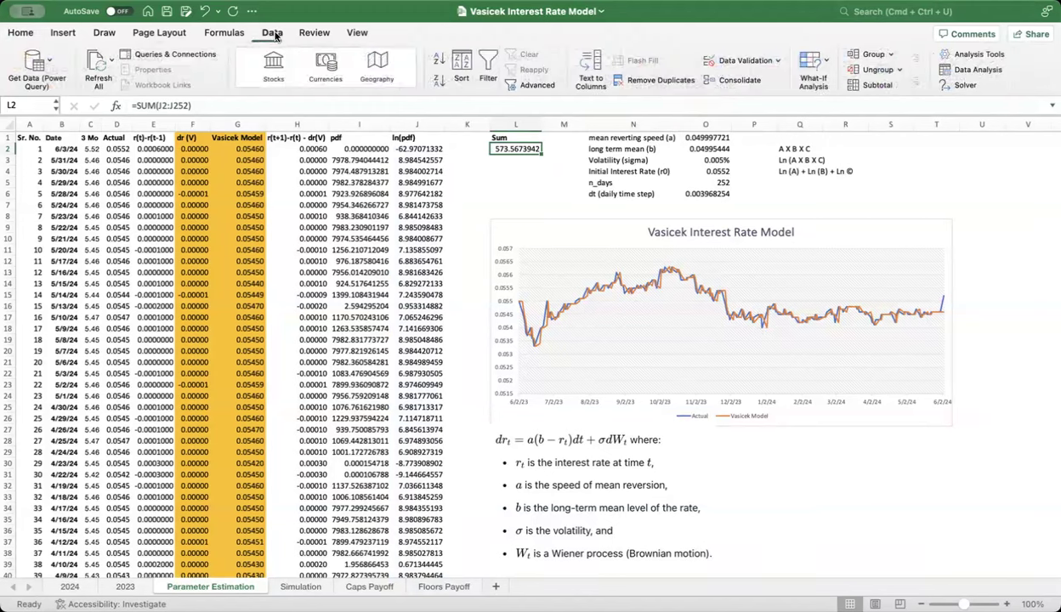
click(964, 86)
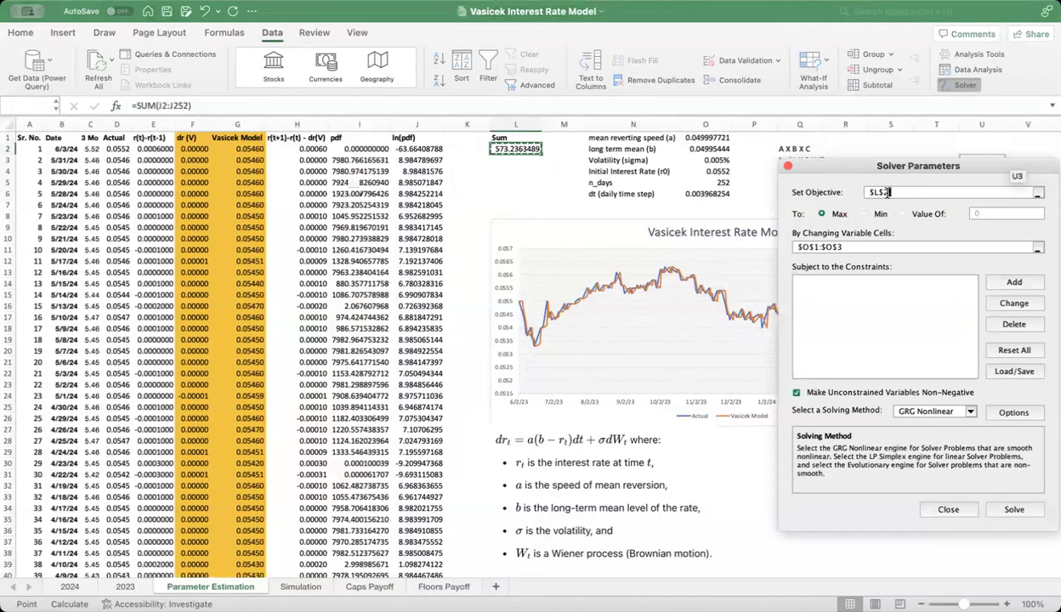
click(526, 150)
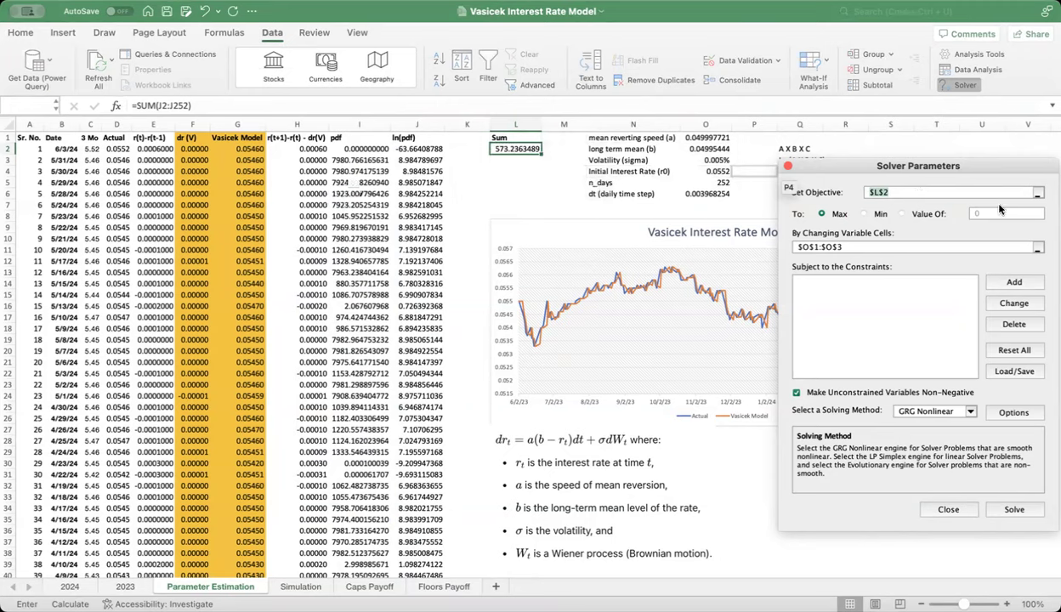
click(882, 191)
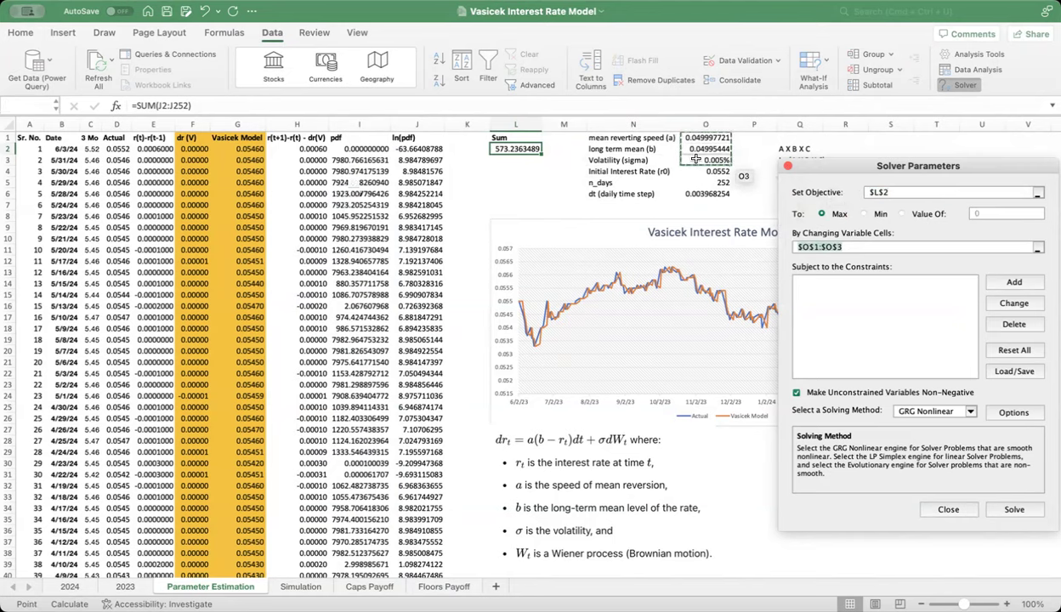
click(1018, 509)
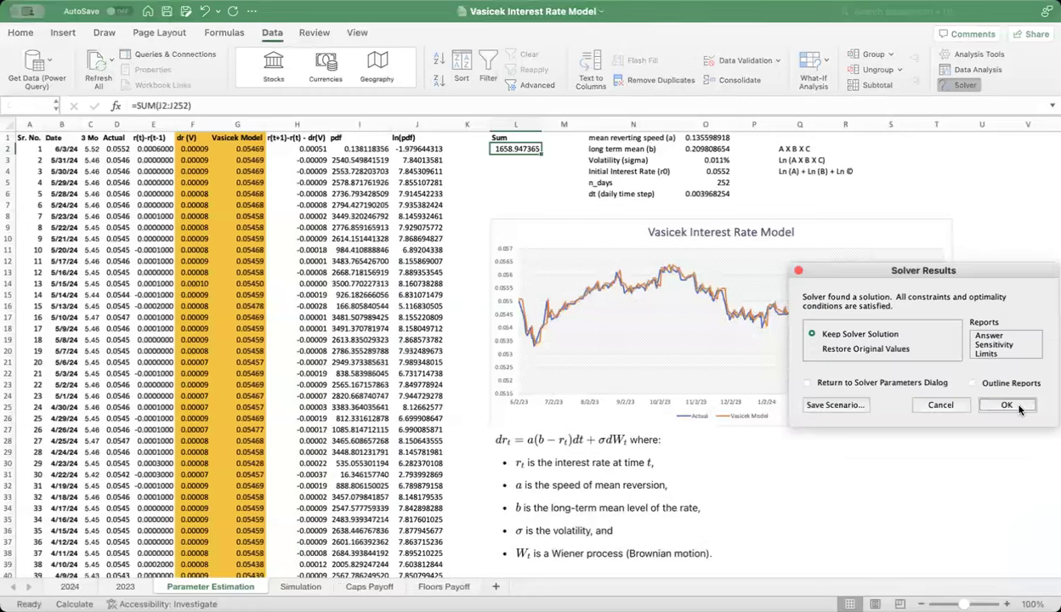
click(1006, 404)
drag(706, 136, 709, 160)
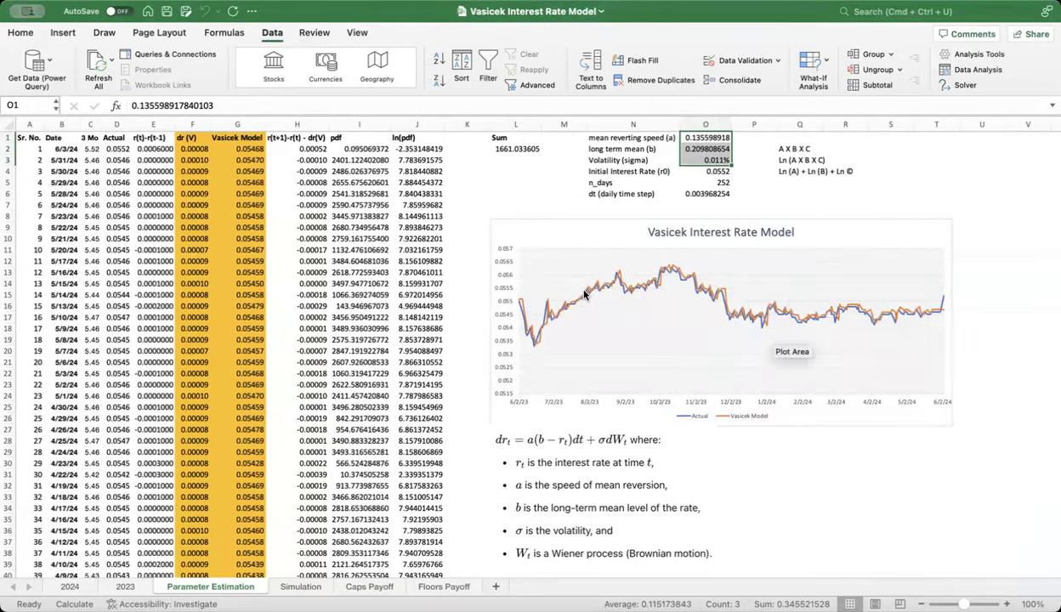
click(702, 137)
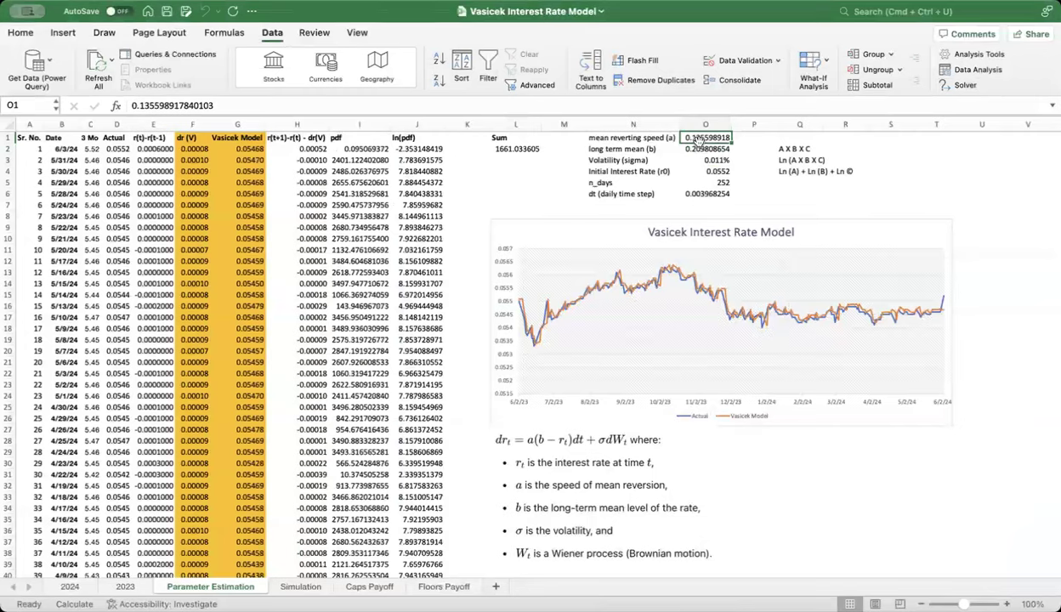
Enter 0.5 in P1 and fill it down through P3, beside the three estimated parameters.
click(759, 140)
text(0.)
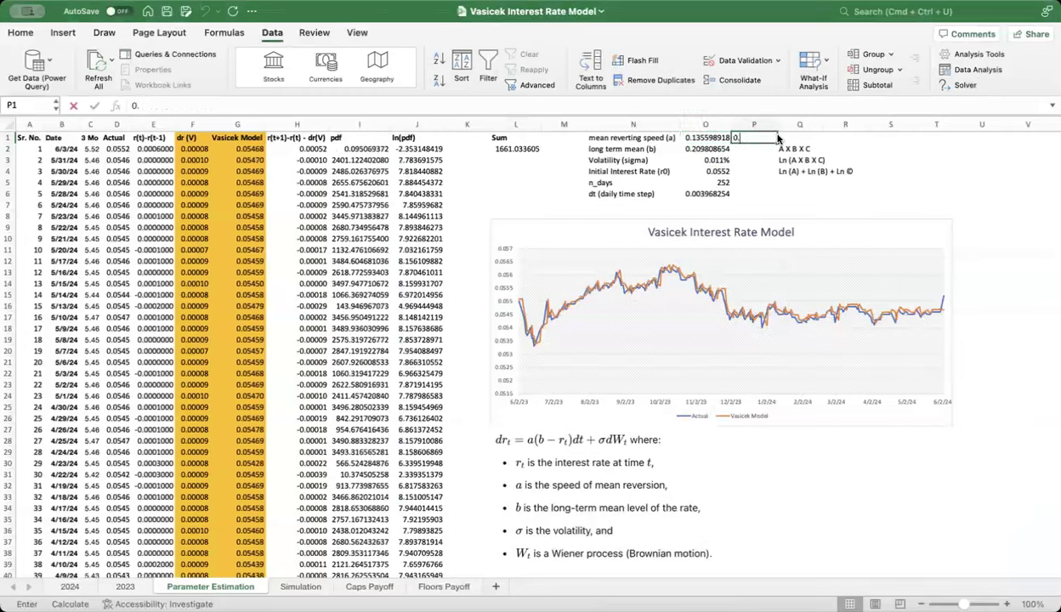
key(Return)
key(Up)
key(shift+Down)
key(shift+Down)
key(ctrl+d)
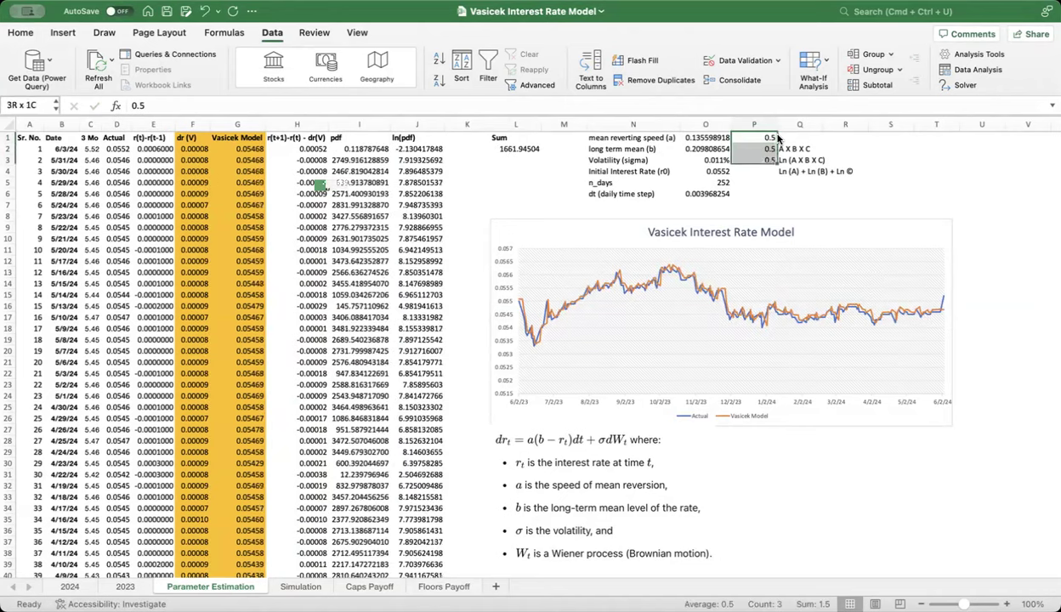
Compare the estimated parameters in O1:O3 with the 0.5 values beside them in column P.
key(Left)
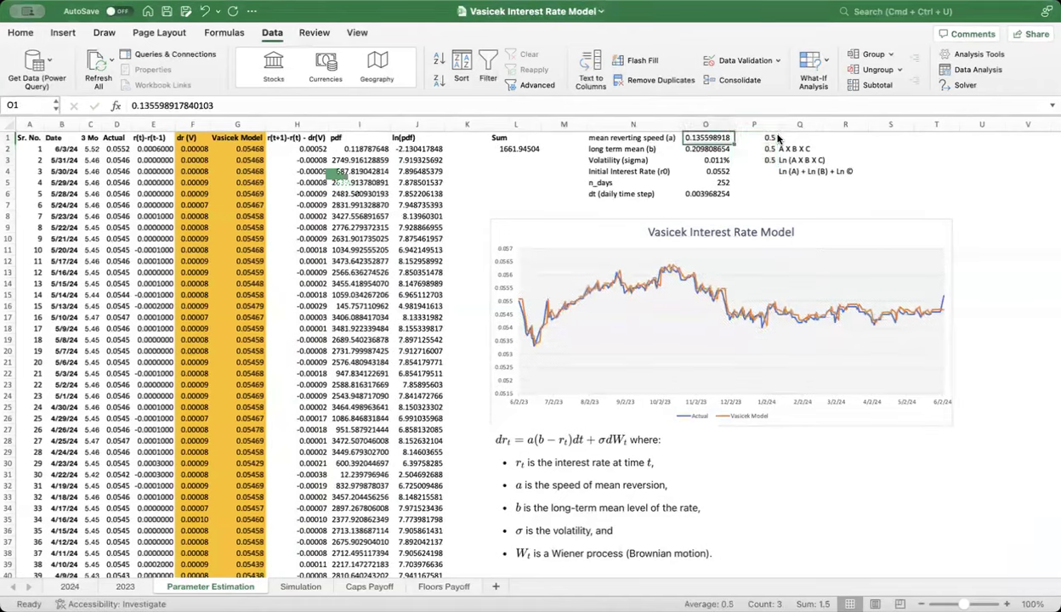
key(shift+Down)
key(shift+Down)
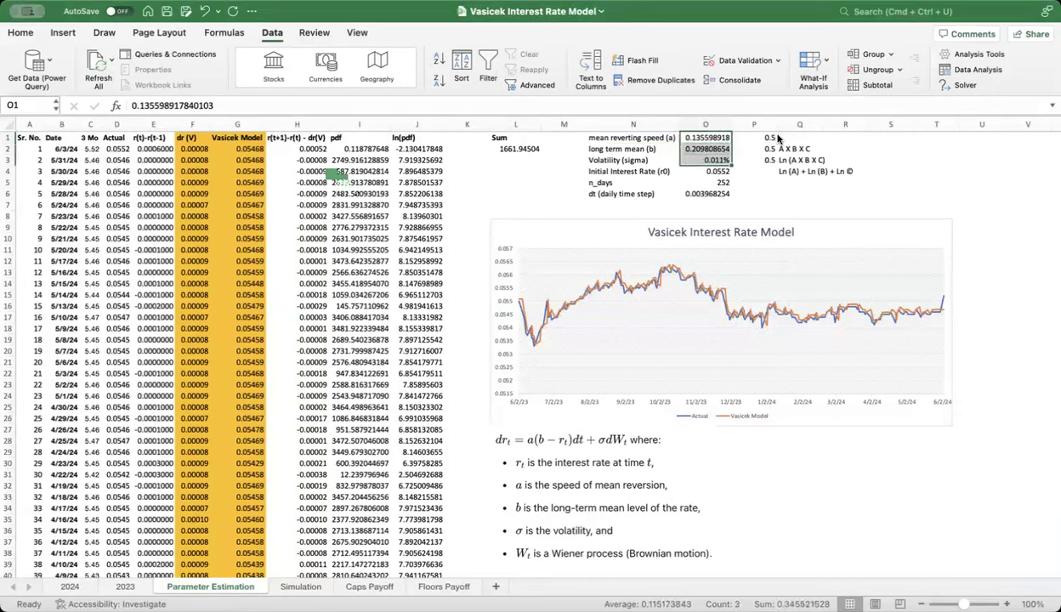
key(Right)
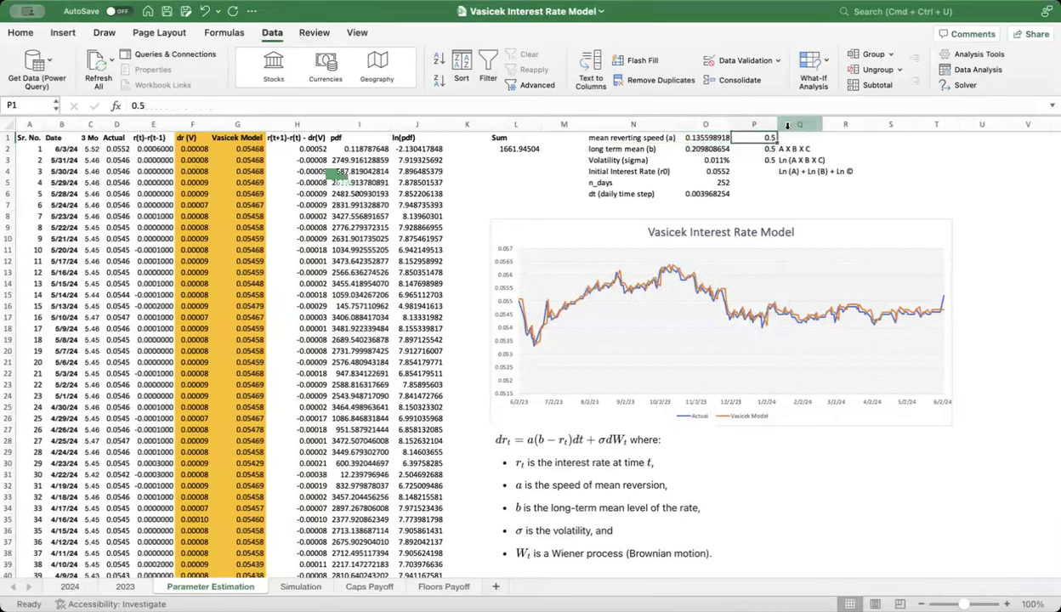
Rerun Solver with GRG Nonlinear to maximise L2 by changing O1:O3, and discard the solution.
click(964, 85)
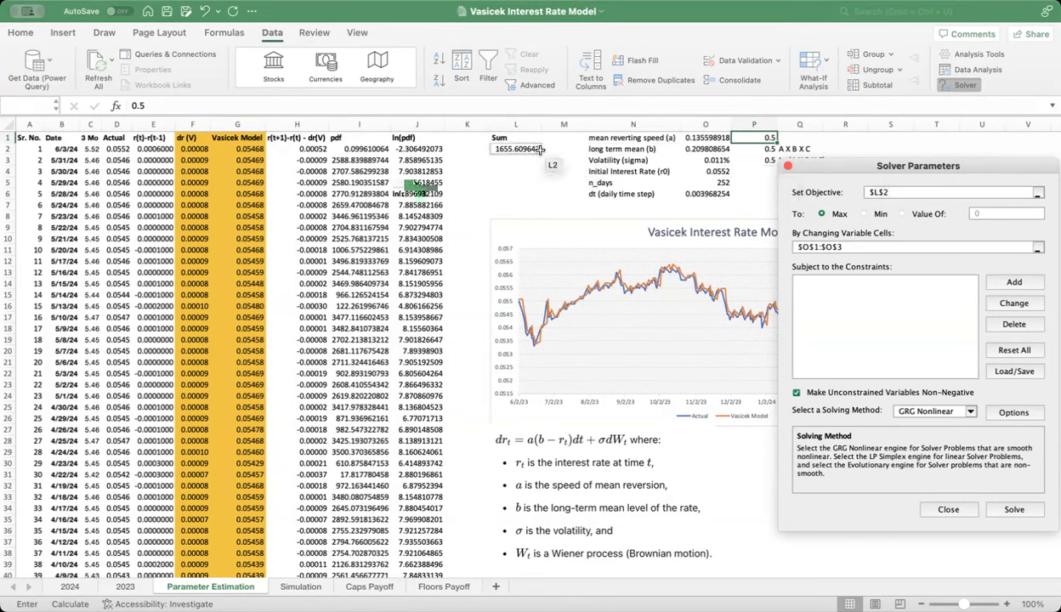
click(853, 247)
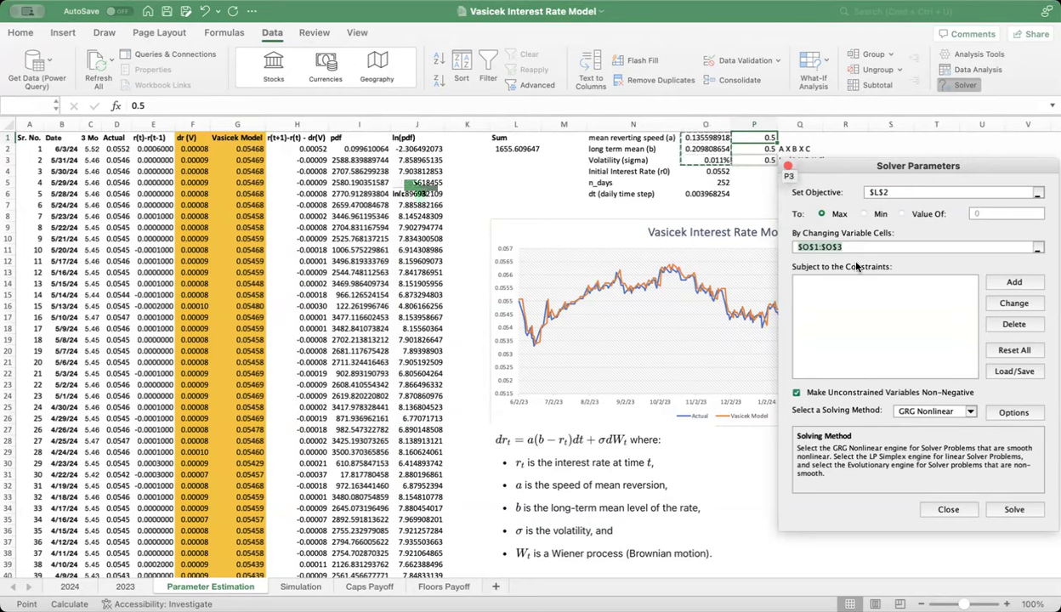
click(1013, 511)
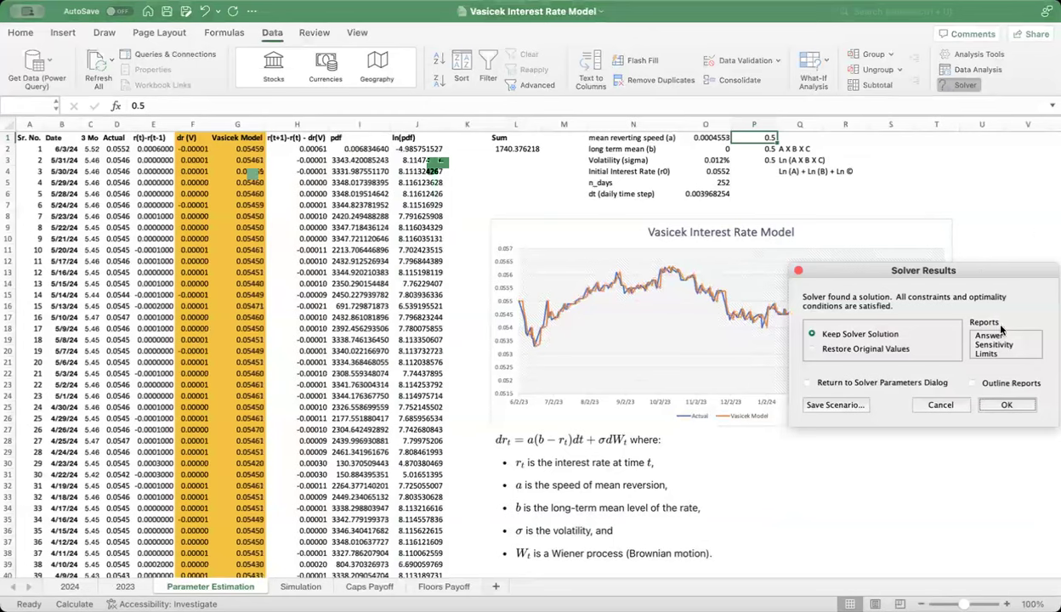
click(942, 406)
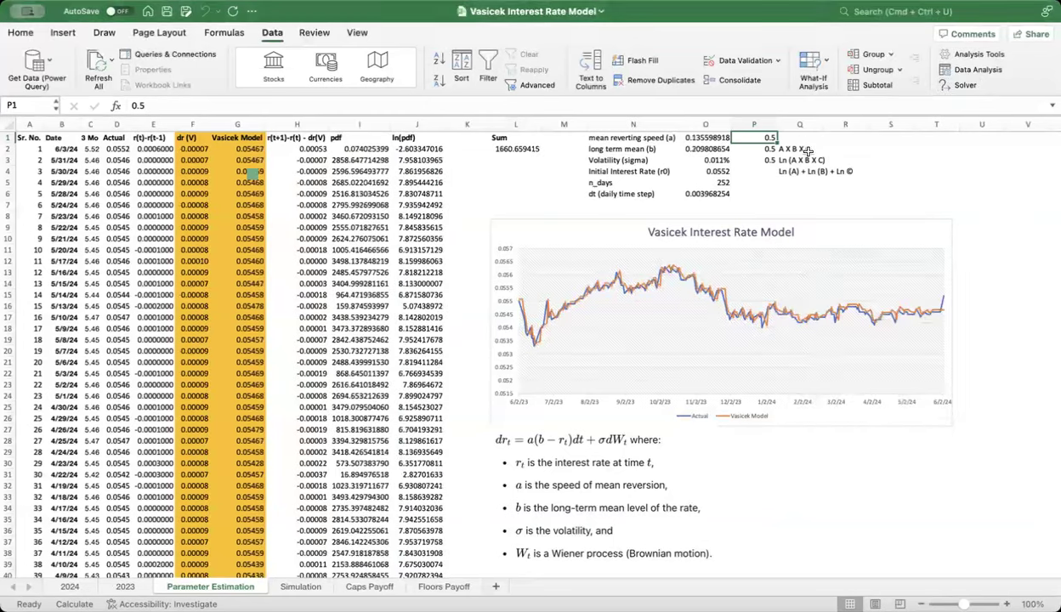
Clear the contents of columns P and Q, removing the 0.5 values and the logarithm notes.
drag(738, 125, 797, 121)
key(Delete)
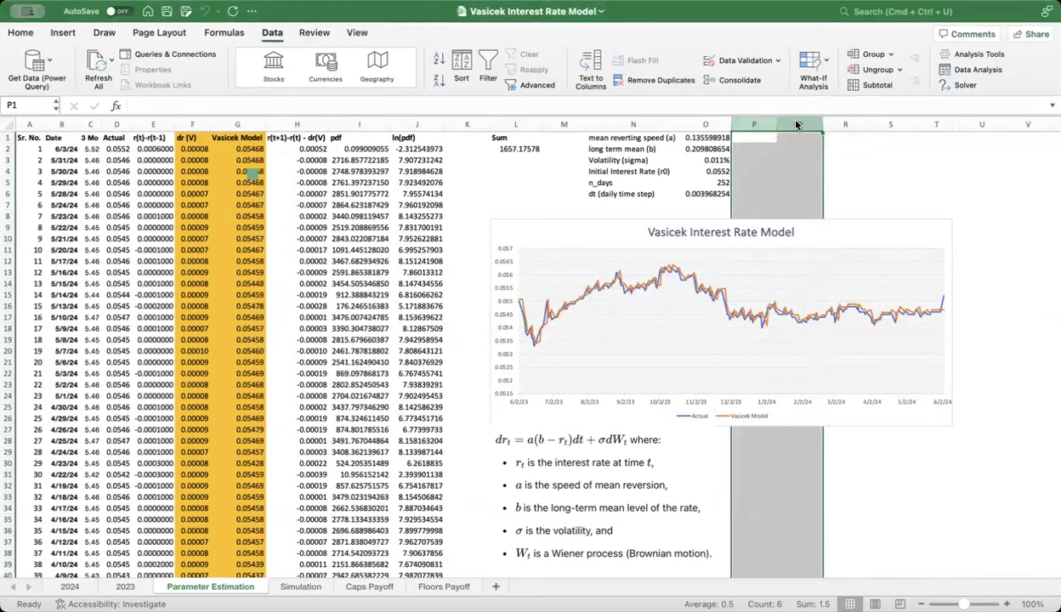
click(690, 160)
Compare the Vasicek Model and Actual columns with the chart and the parameters in N1:O3, and save the workbook.
drag(696, 137, 689, 159)
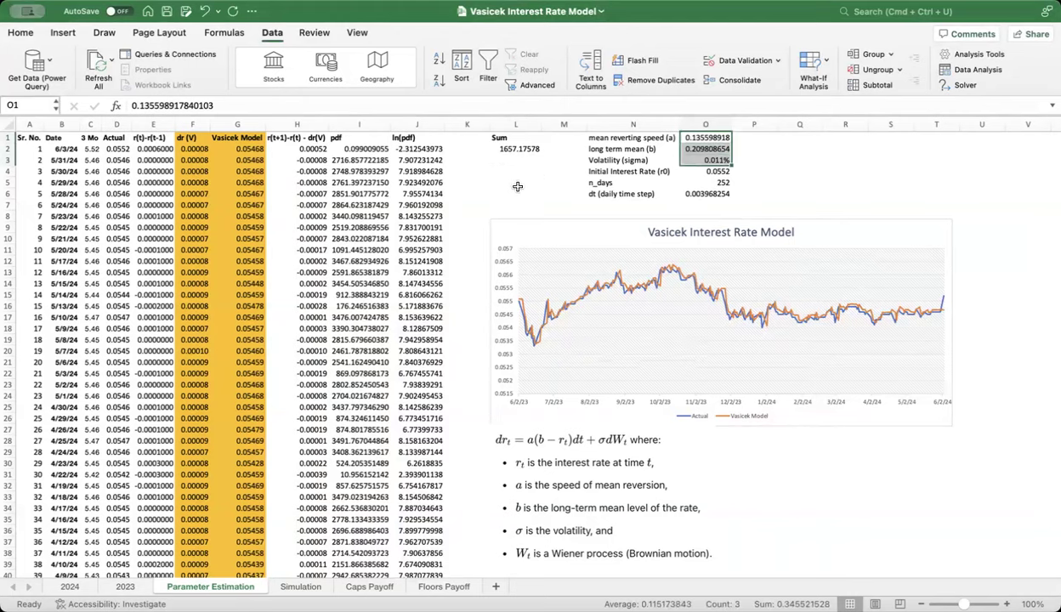
click(238, 124)
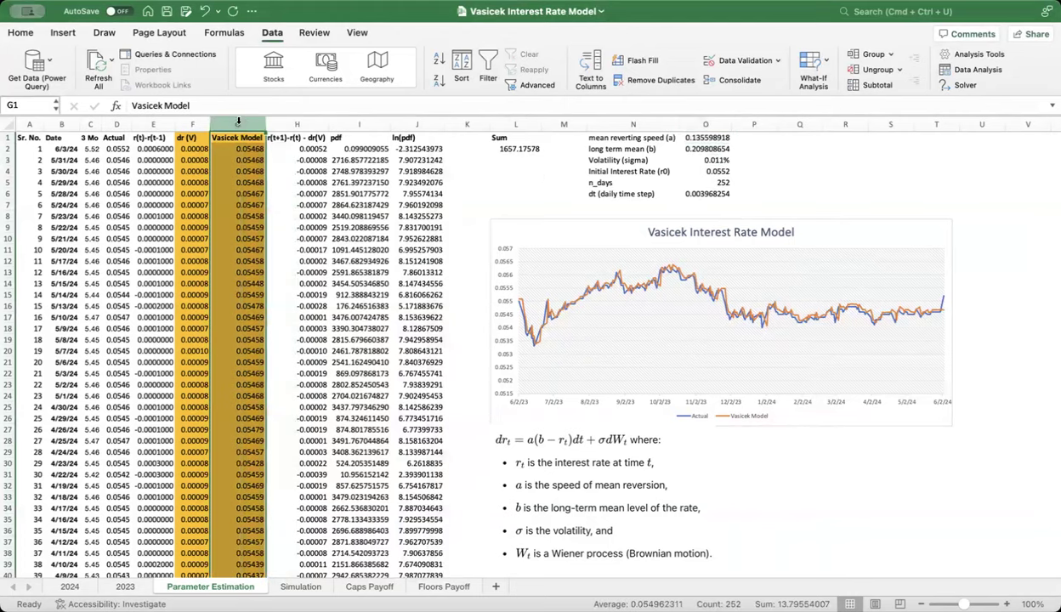
click(110, 124)
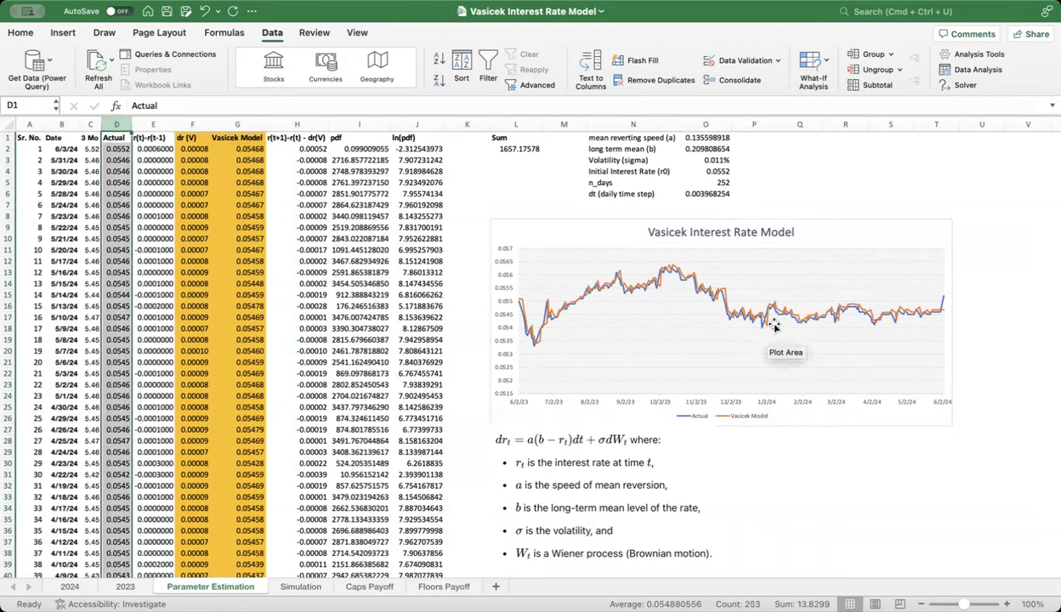
click(889, 195)
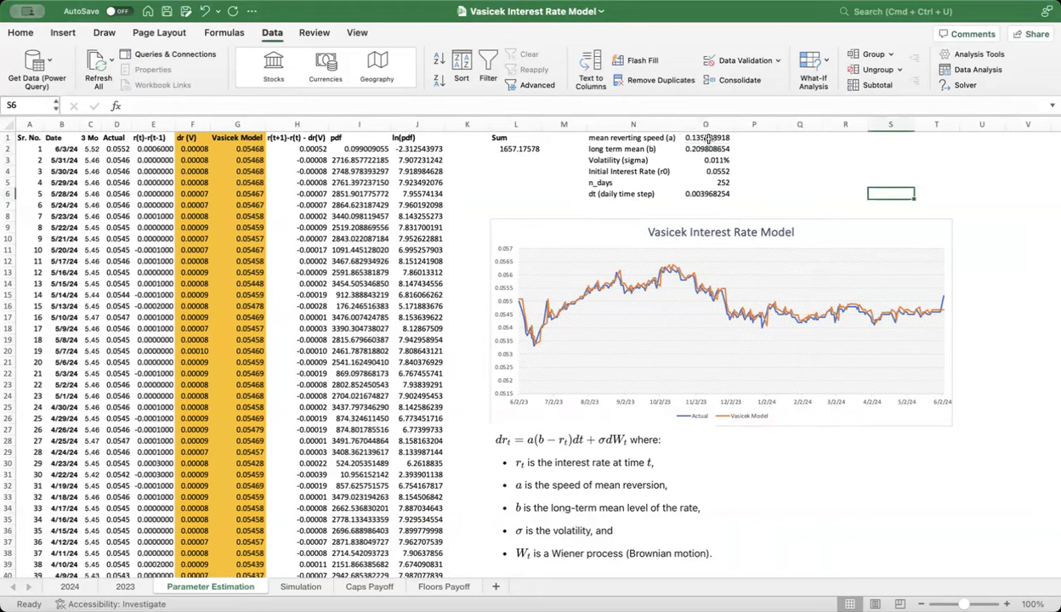
mouse_move(708, 139)
mouse_down()
mouse_move(692, 148)
mouse_move(705, 160)
mouse_up()
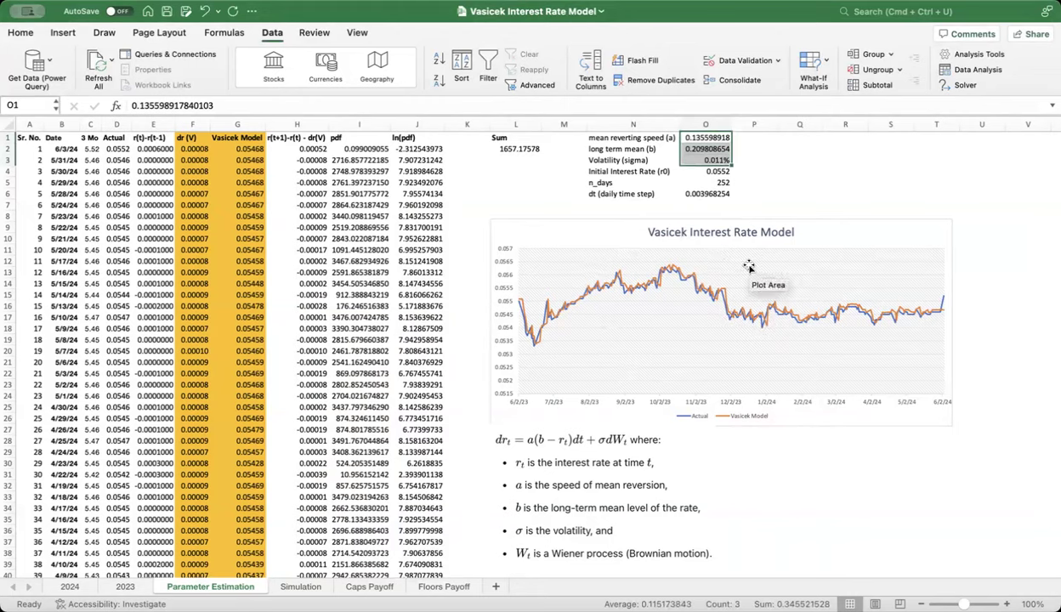
drag(644, 138, 704, 162)
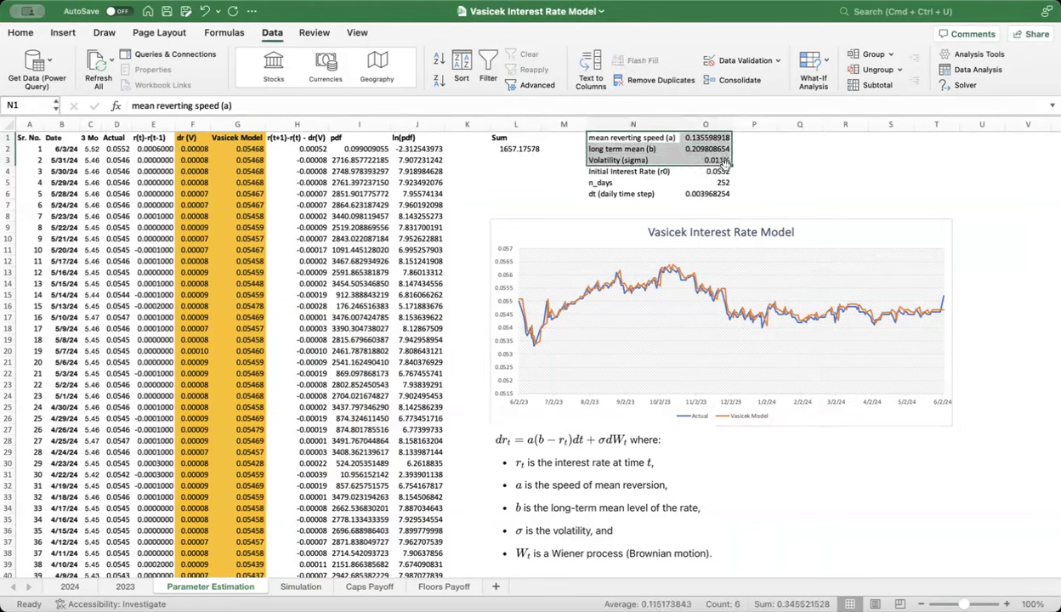
click(847, 171)
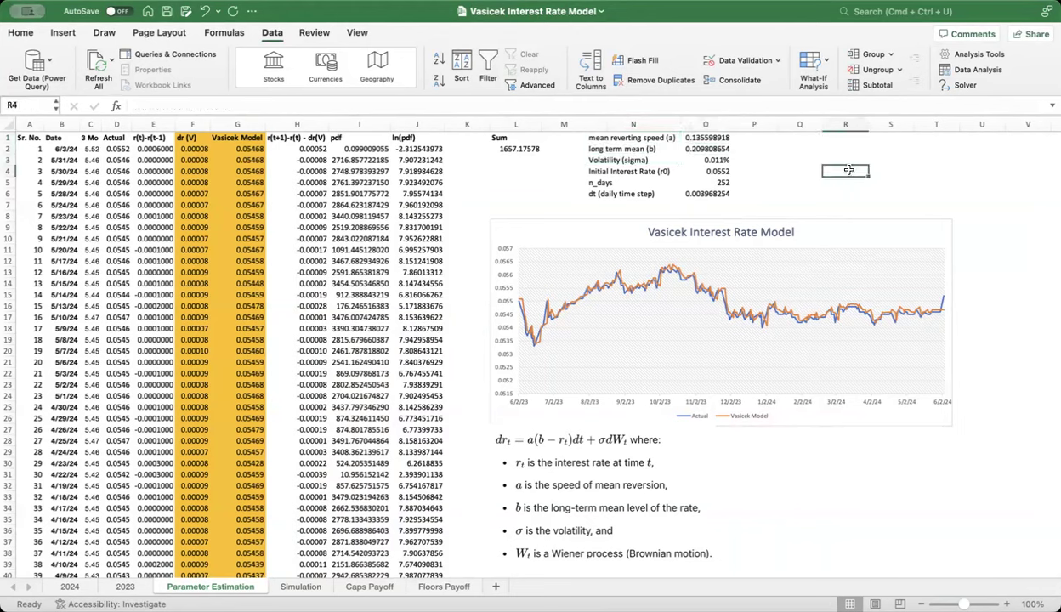
key(super+s)
key(super+s)
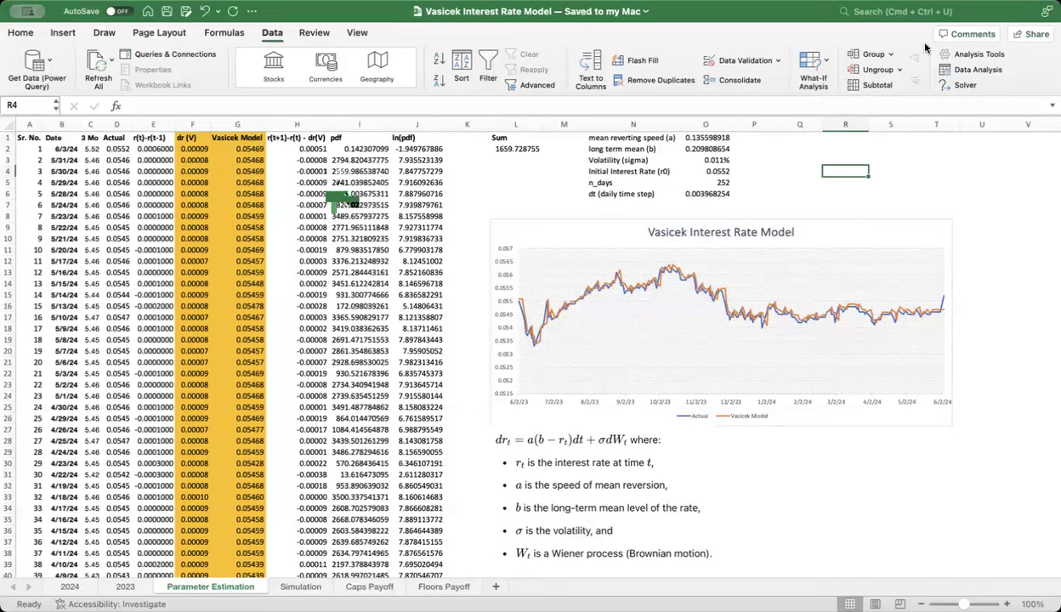
Try copying the parameters in O1:O3 of Parameter Estimation into B1:B3 of the Simulation sheet, and undo the paste.
click(300, 586)
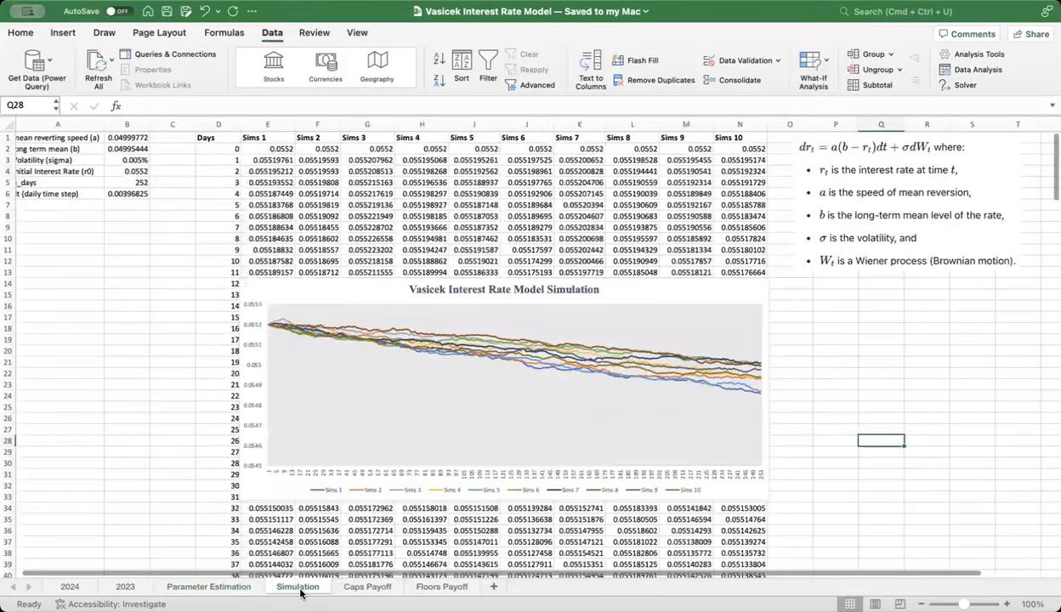
click(246, 586)
drag(690, 138, 693, 159)
key(super+c)
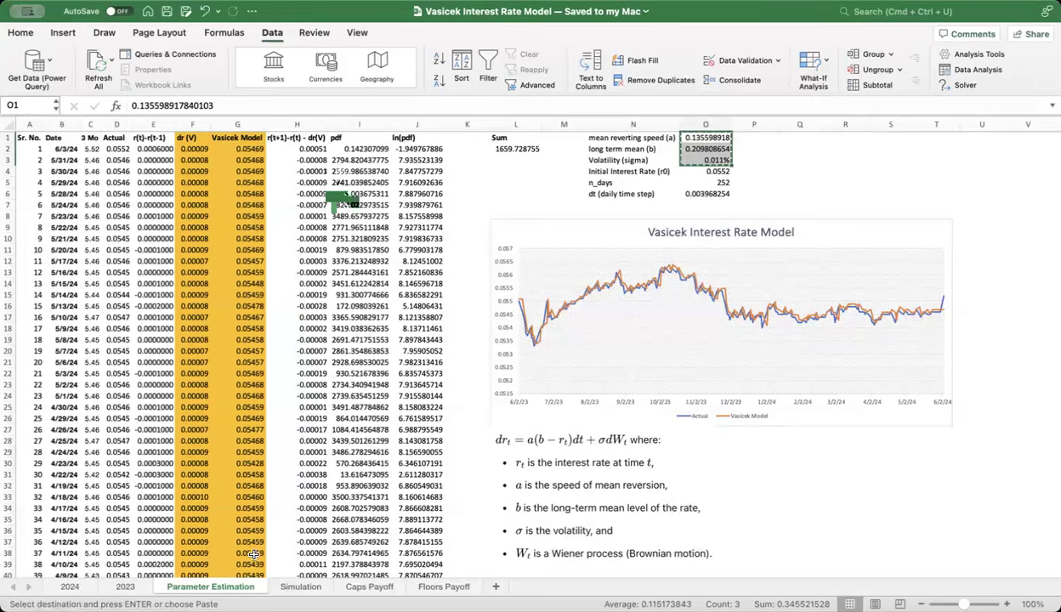
click(300, 587)
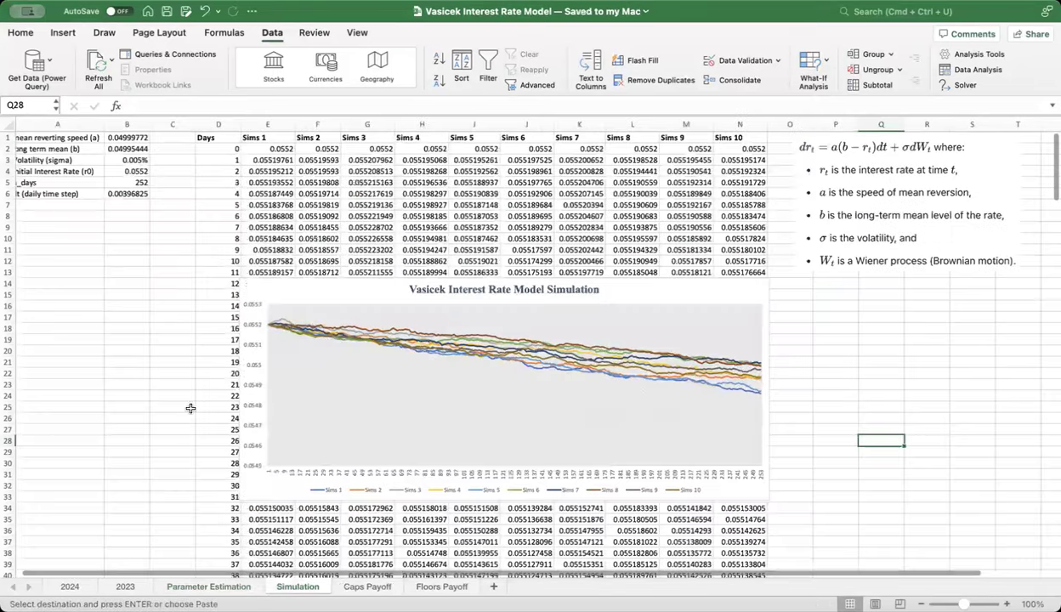
click(136, 138)
key(super+v)
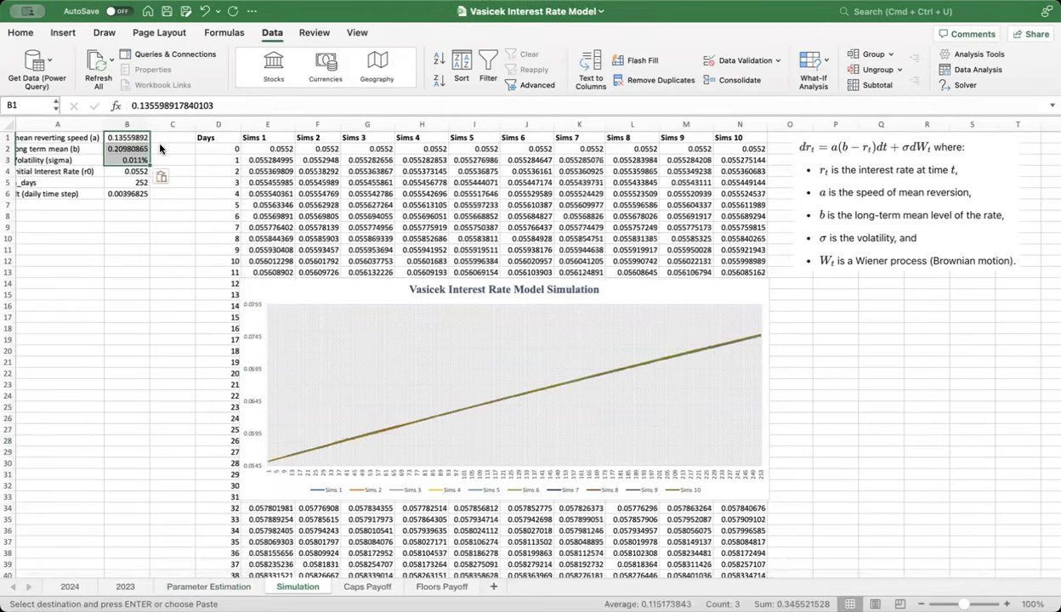
key(super+z)
click(174, 203)
Copy the parameters in B1:B3 of the Simulation sheet into O1:O3 of Parameter Estimation and save the workbook.
click(135, 138)
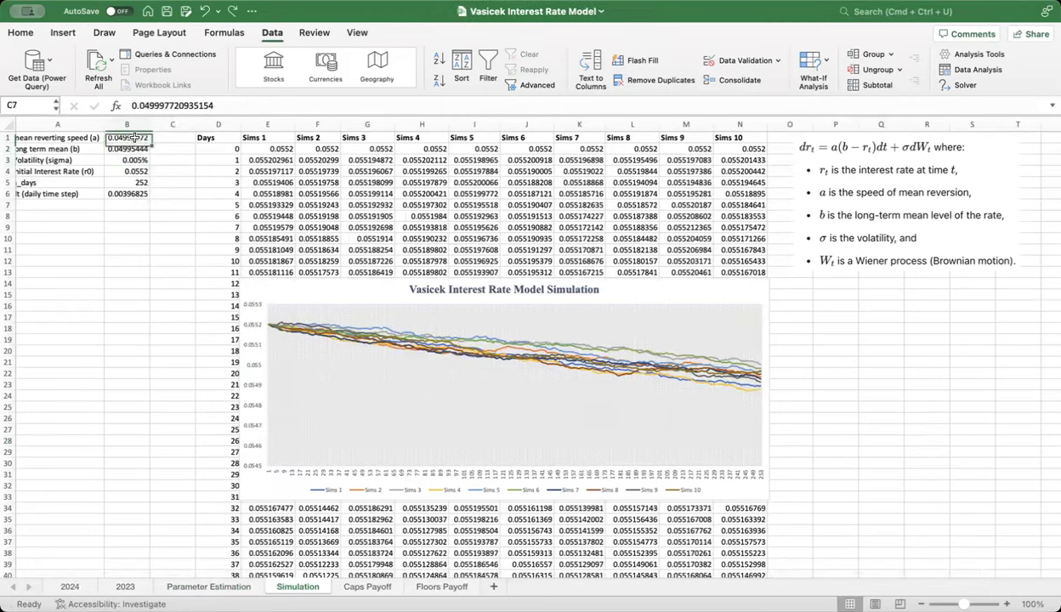
drag(134, 137, 136, 159)
key(super+c)
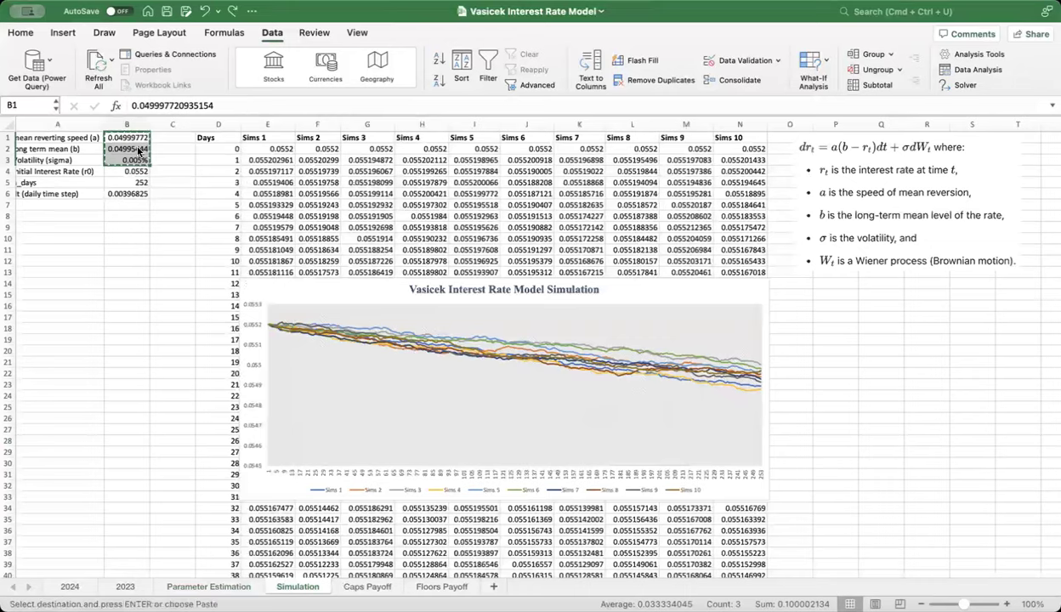
click(213, 587)
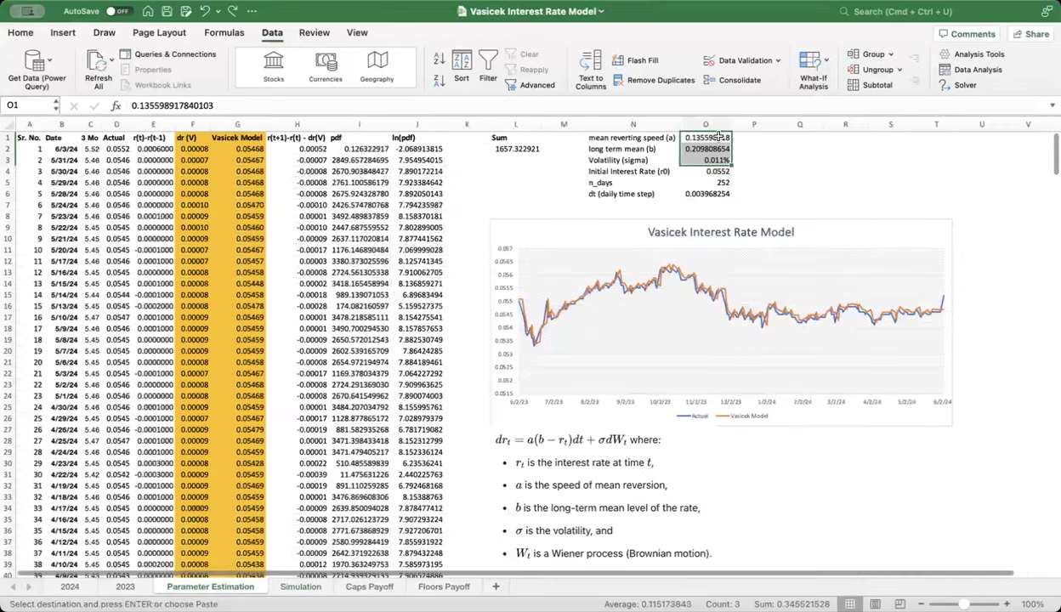
key(super+v)
click(794, 171)
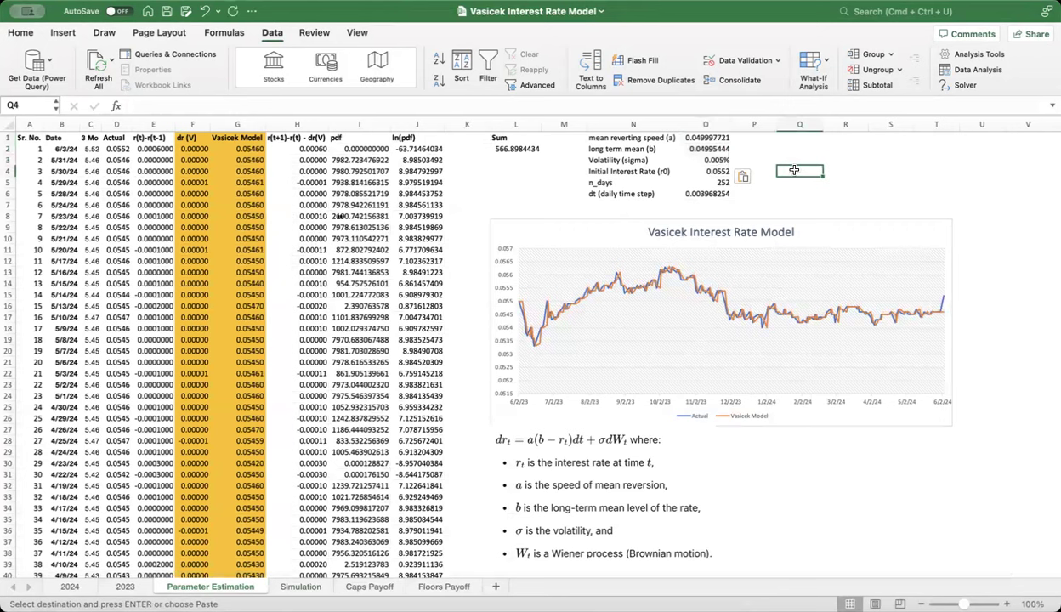
key(super+s)
Compare the parameter block in N1:O6 of Parameter Estimation with the parameters in column B of the Simulation sheet.
drag(697, 137, 711, 159)
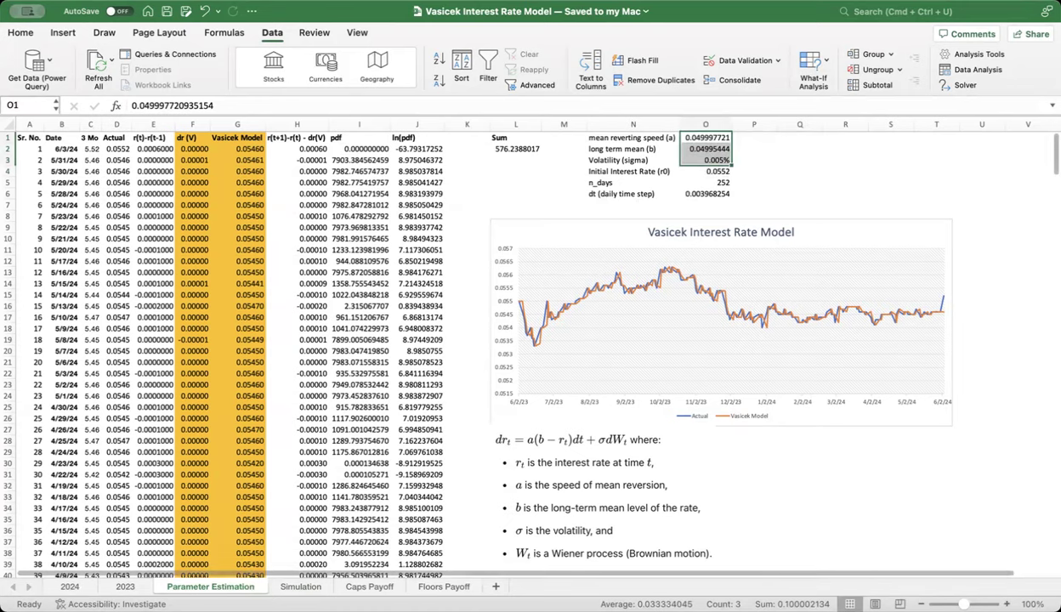
click(297, 586)
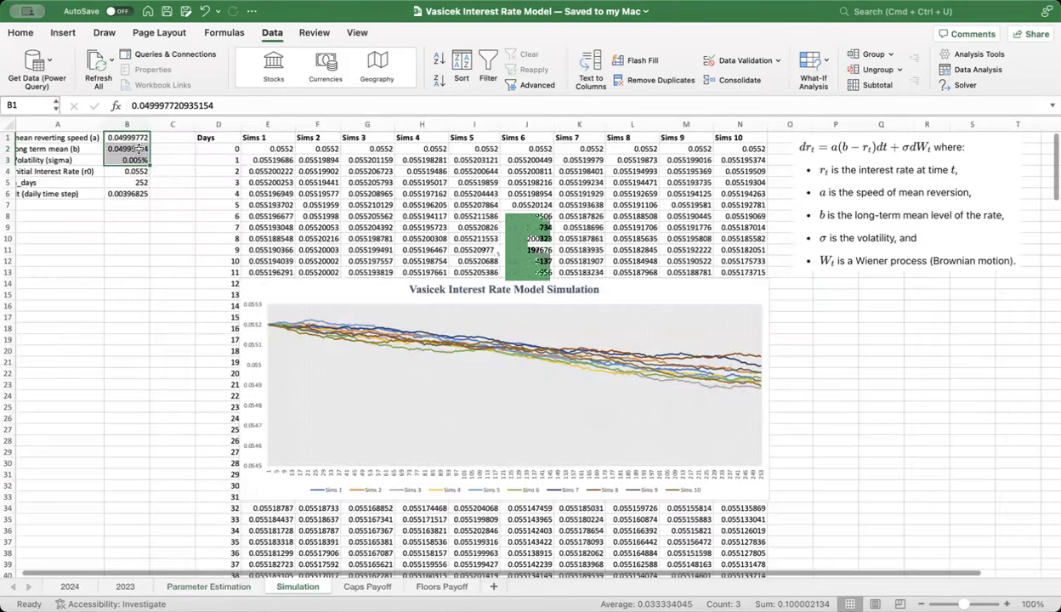
click(176, 204)
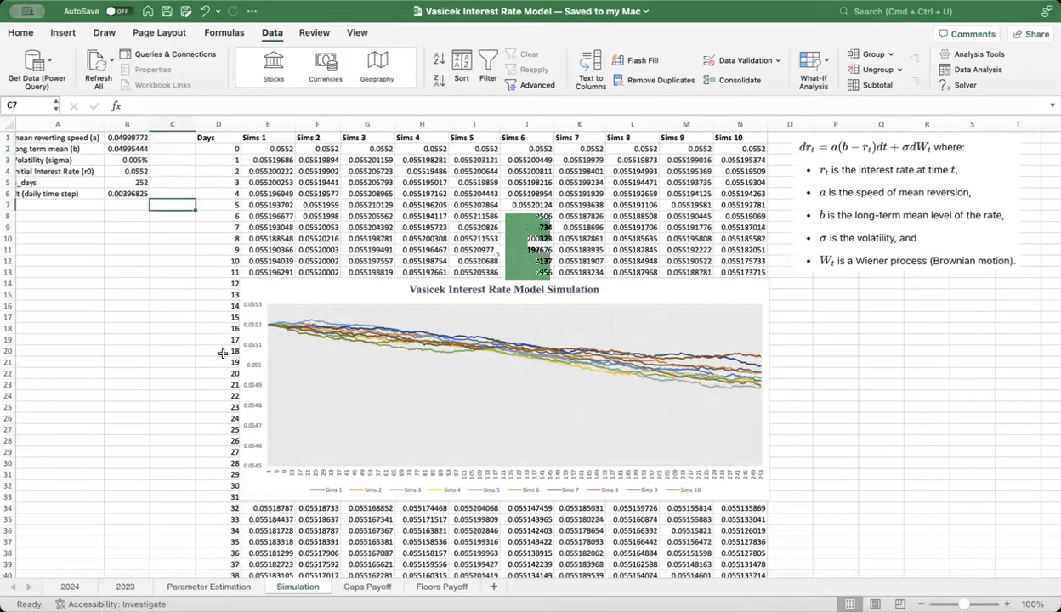
click(210, 587)
drag(600, 141, 706, 193)
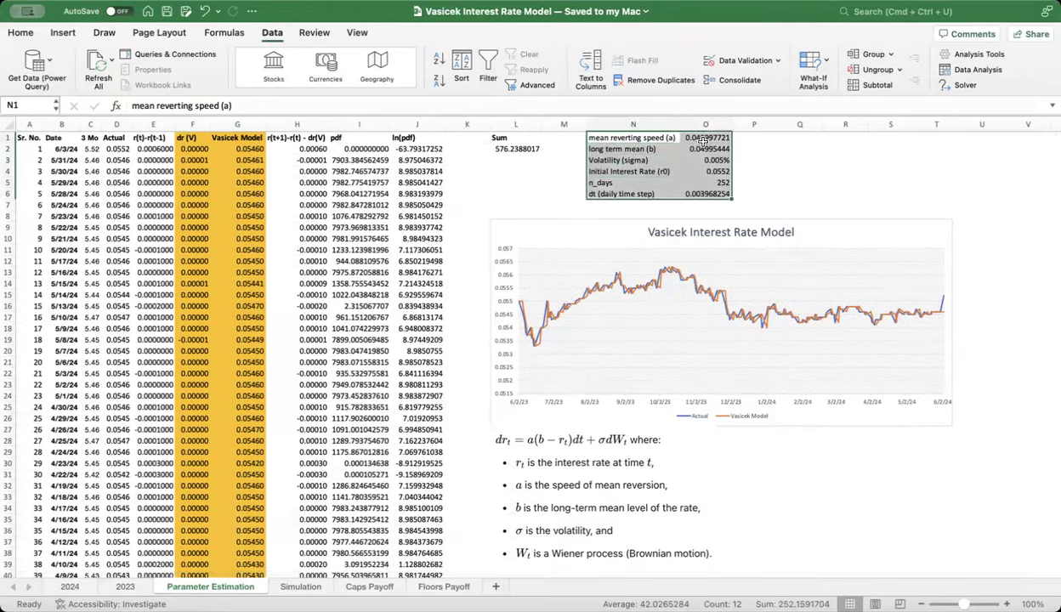
drag(652, 157, 701, 139)
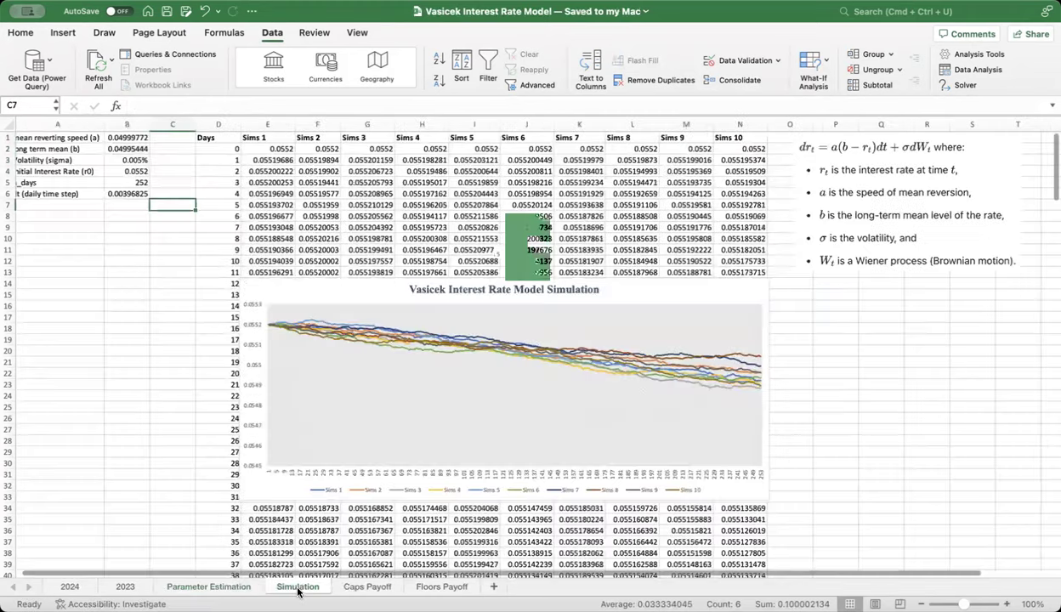
click(298, 586)
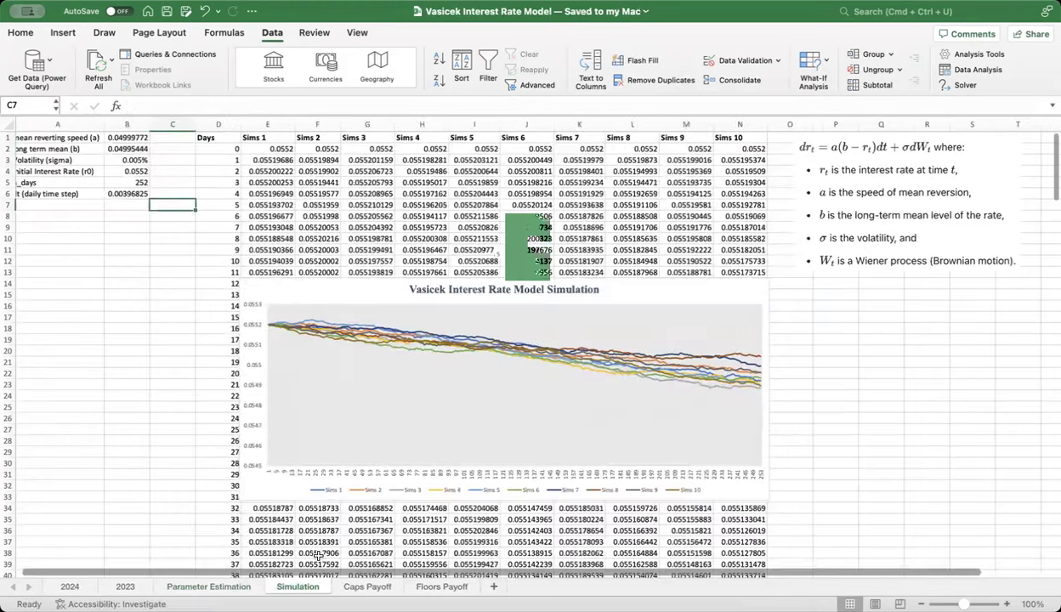
Examine the Days column D on the Simulation sheet from its first day in D2 to its last in D255.
click(228, 141)
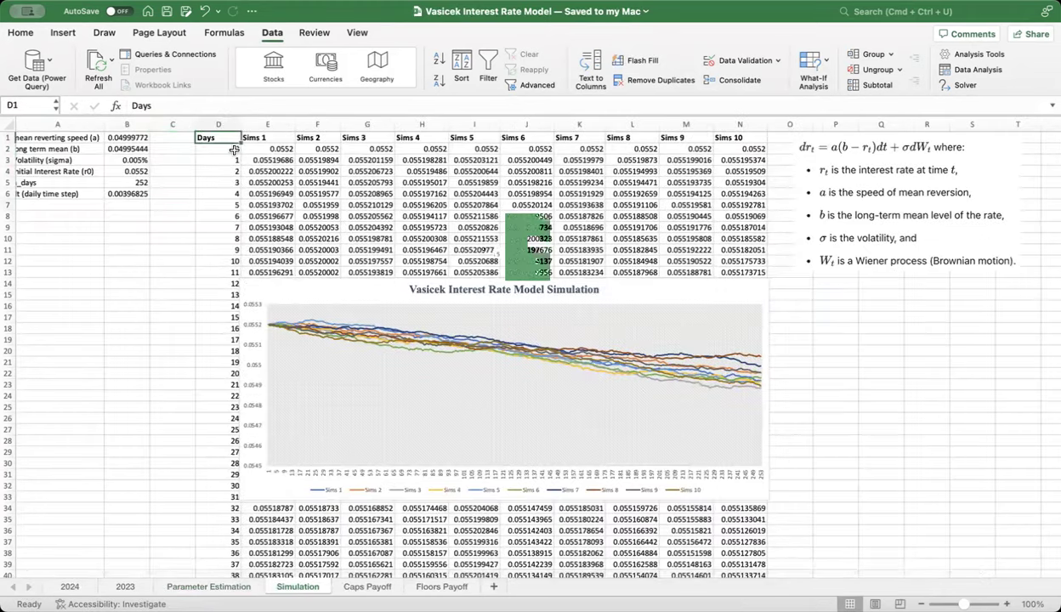
key(ctrl+Down)
key(Down)
key(Up)
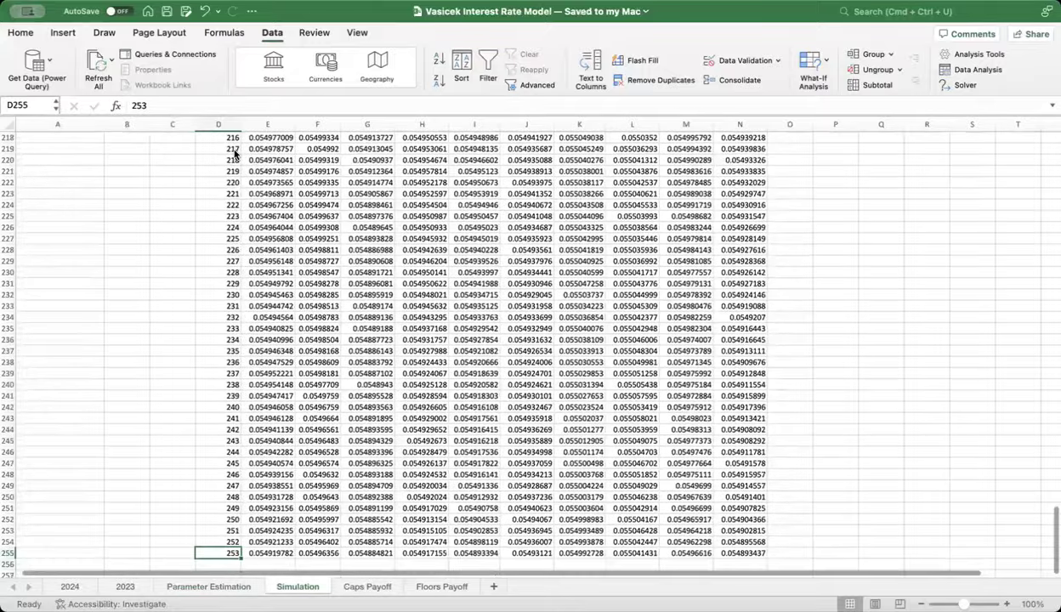
key(ctrl+Up)
key(Down)
key(ctrl+shift+Down)
key(ctrl+Down)
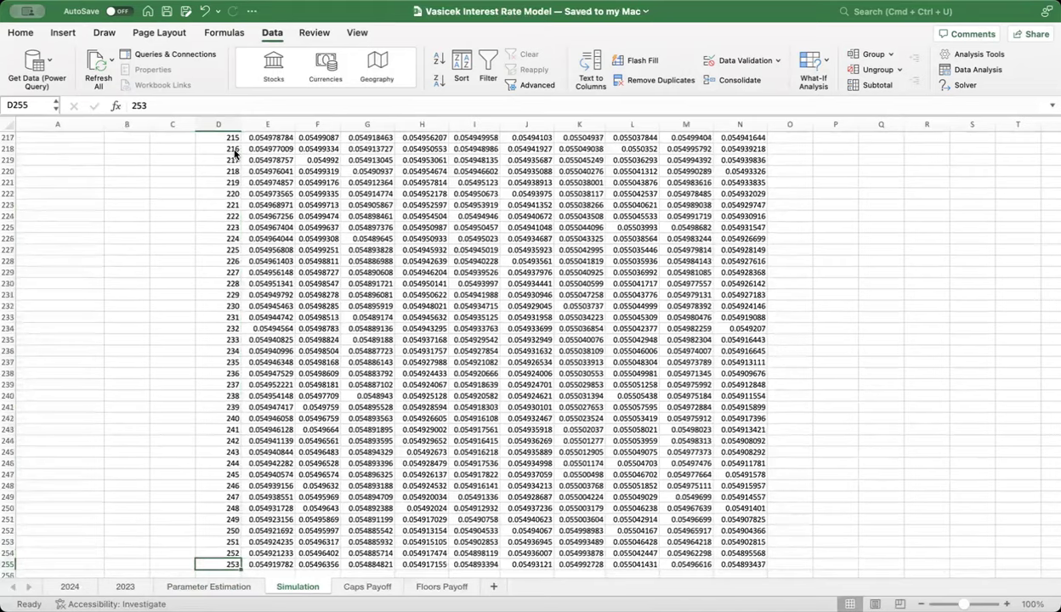
key(super+Up)
key(Down)
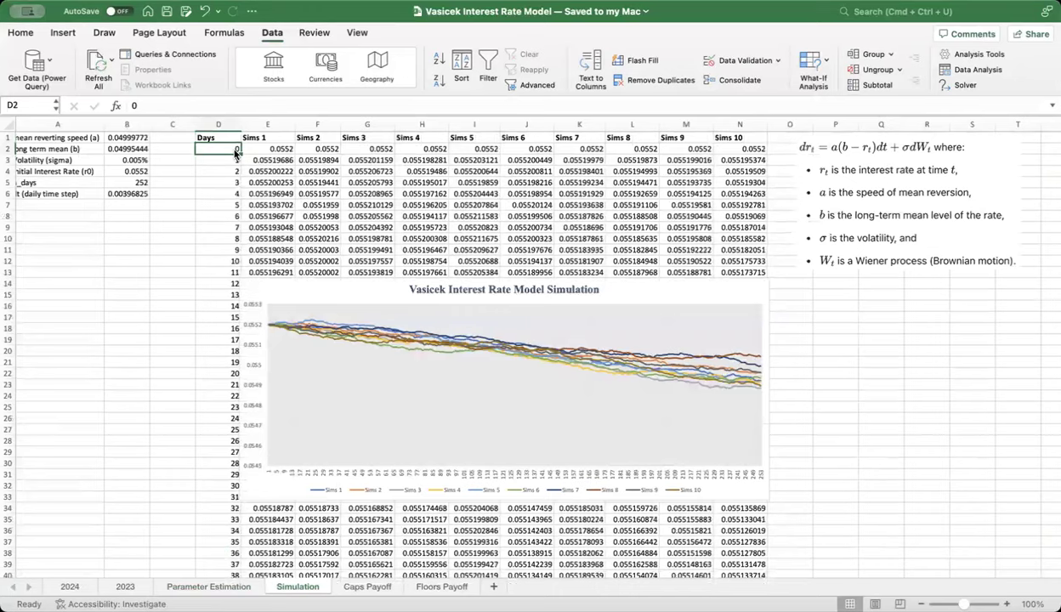
key(super+Down)
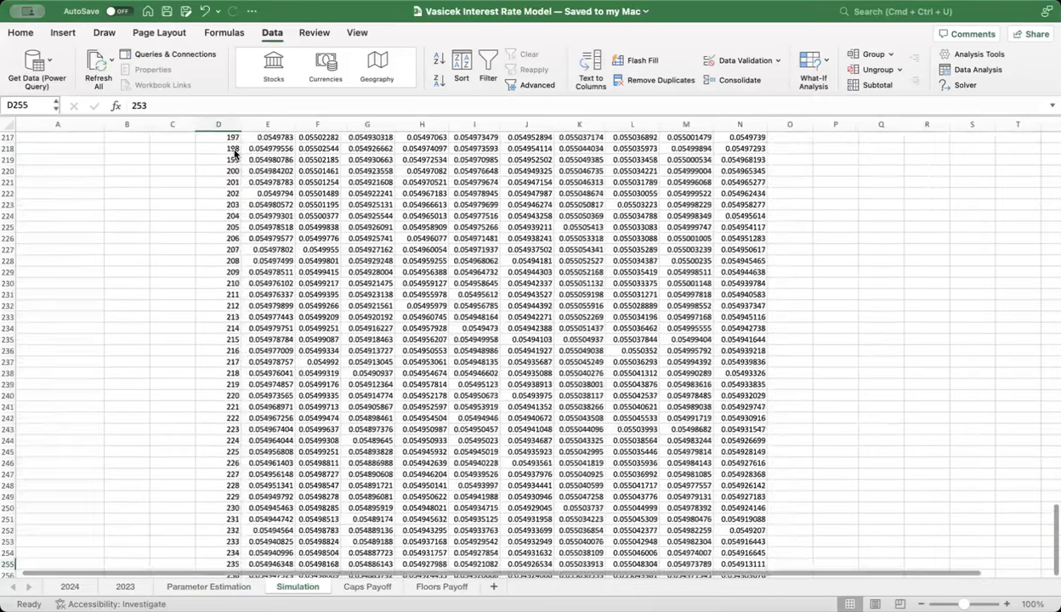
Check n_days in O5 and the first date and 3 Mo rate in B2:C2 of Parameter Estimation.
key(super+Up)
key(Down)
key(Right)
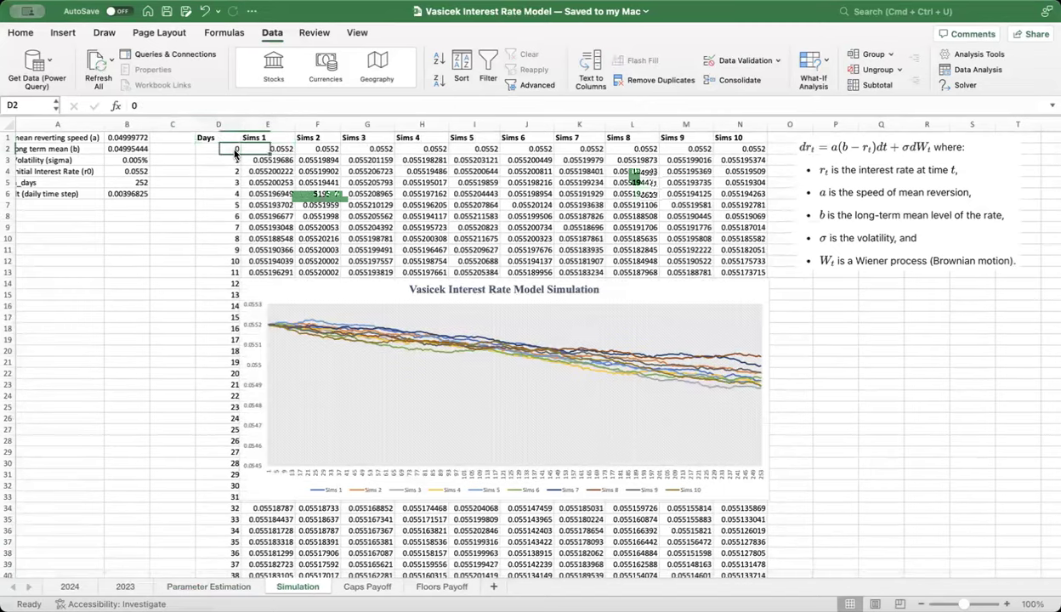
click(237, 152)
click(226, 588)
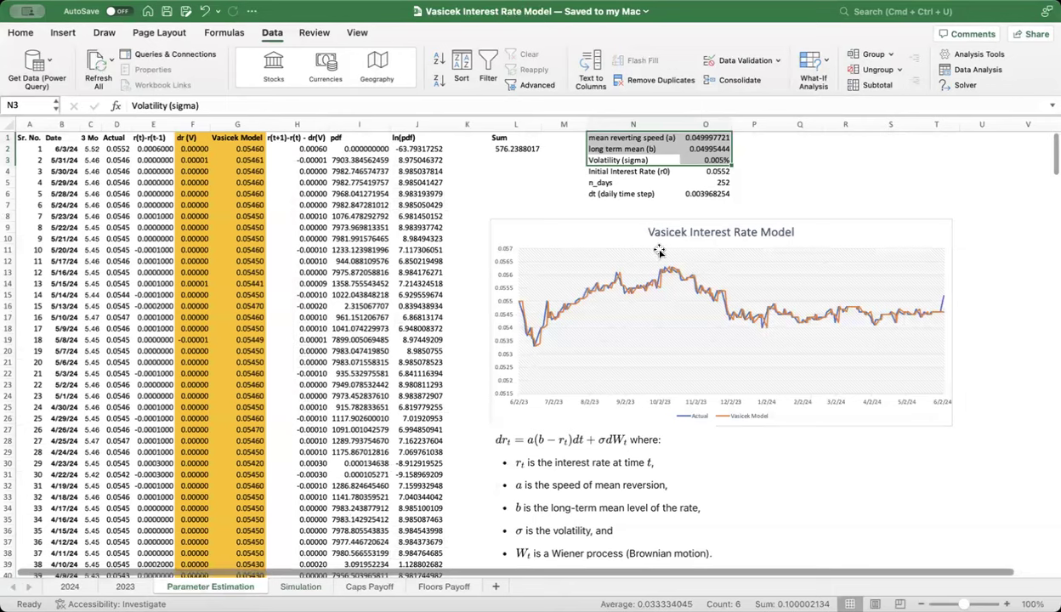
click(722, 182)
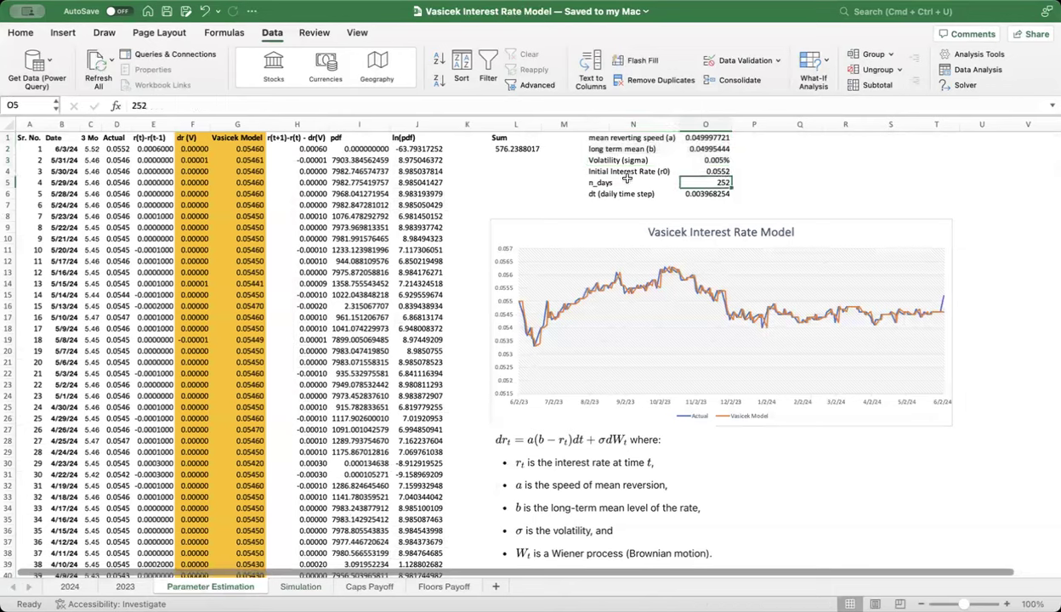
click(78, 148)
click(96, 148)
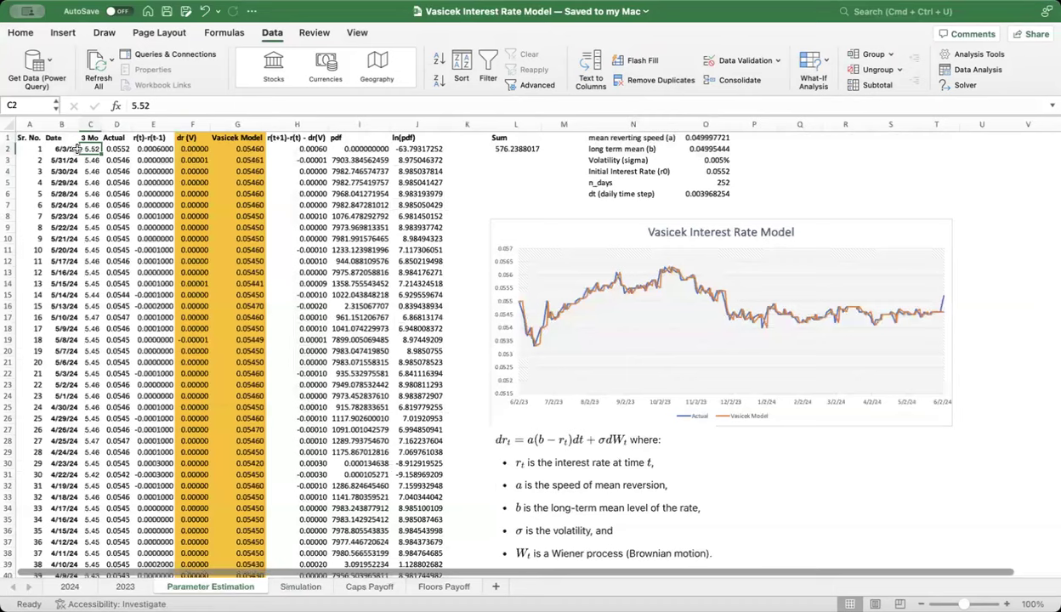
click(68, 149)
click(92, 148)
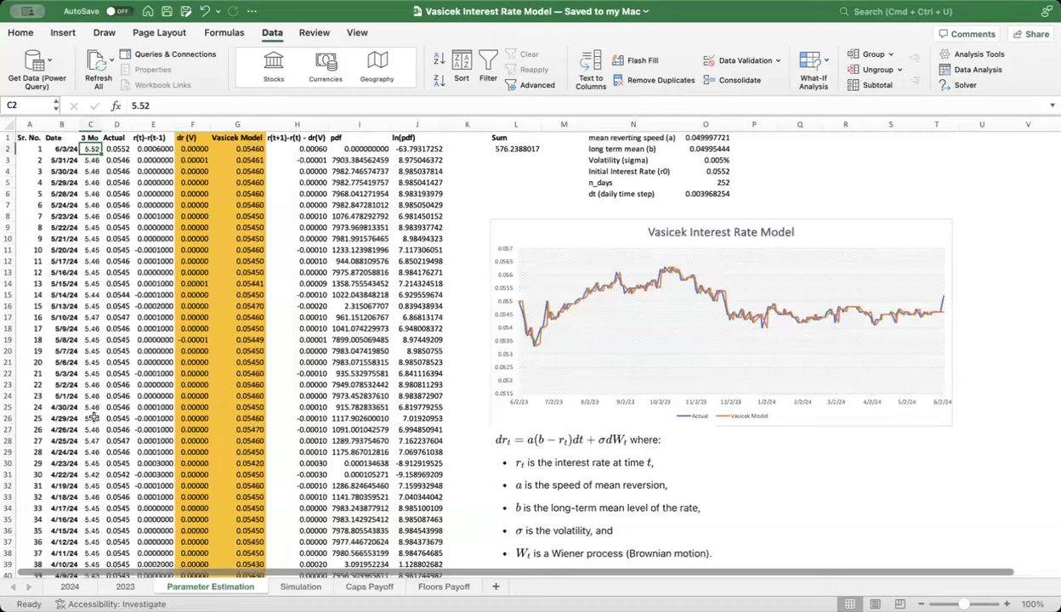
Inspect the day 0 starting rates in E2:N2 of the Simulation sheet across all ten simulations.
click(297, 588)
click(270, 149)
key(shift+Right)
key(shift+Right)
key(shift+Right)
key(shift+Right)
key(shift+Right)
key(shift+Right)
key(shift+Right)
key(shift+Right)
key(shift+Right)
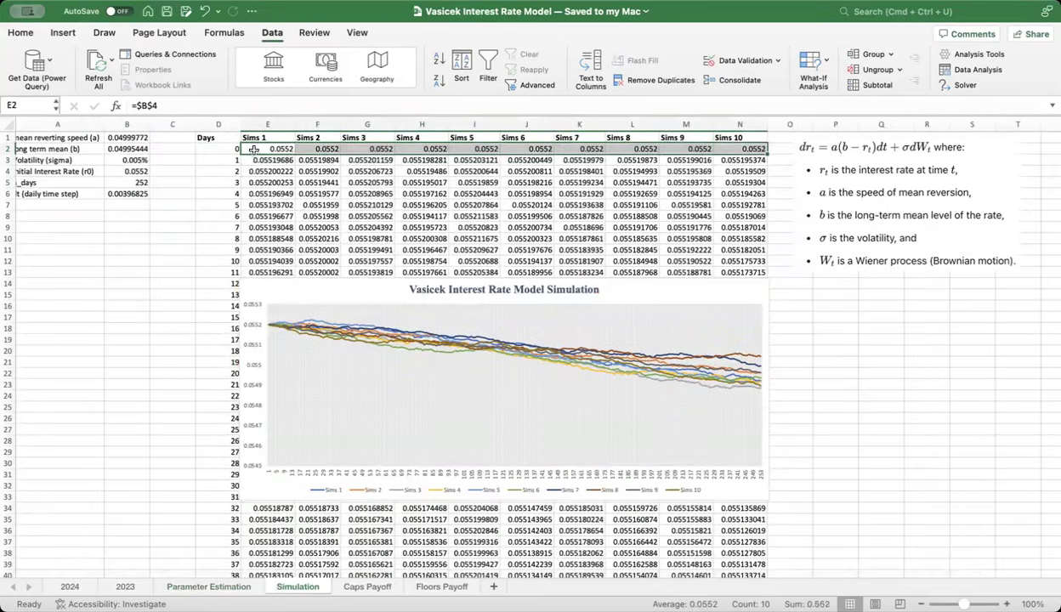
Review the Days column from D3 downward and the Sims 1 day 1 formula in E3.
click(228, 145)
click(235, 159)
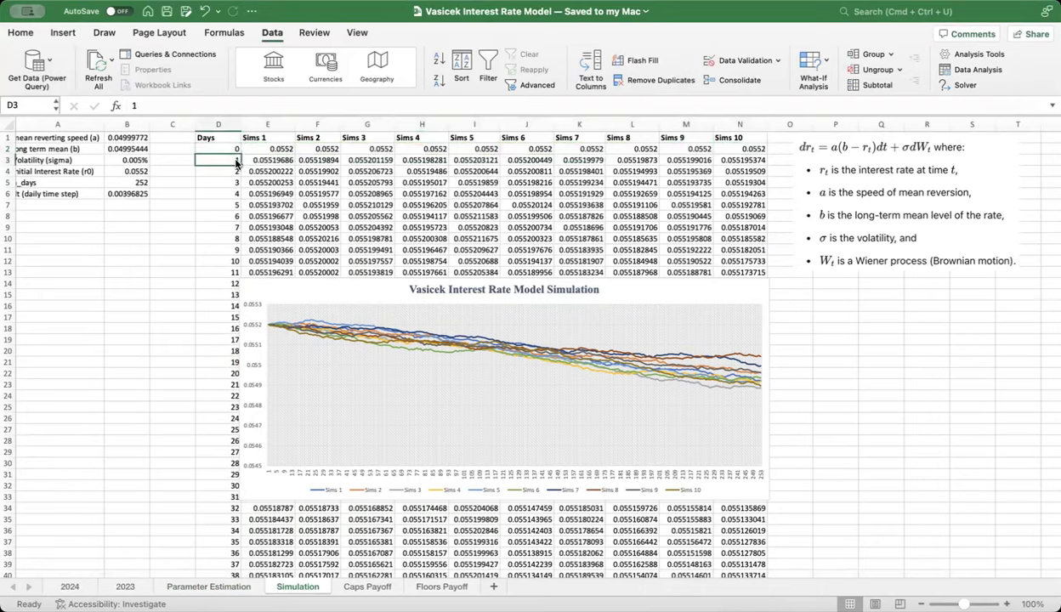
key(super+shift+Down)
key(super+Up)
key(Right)
key(Down)
key(Down)
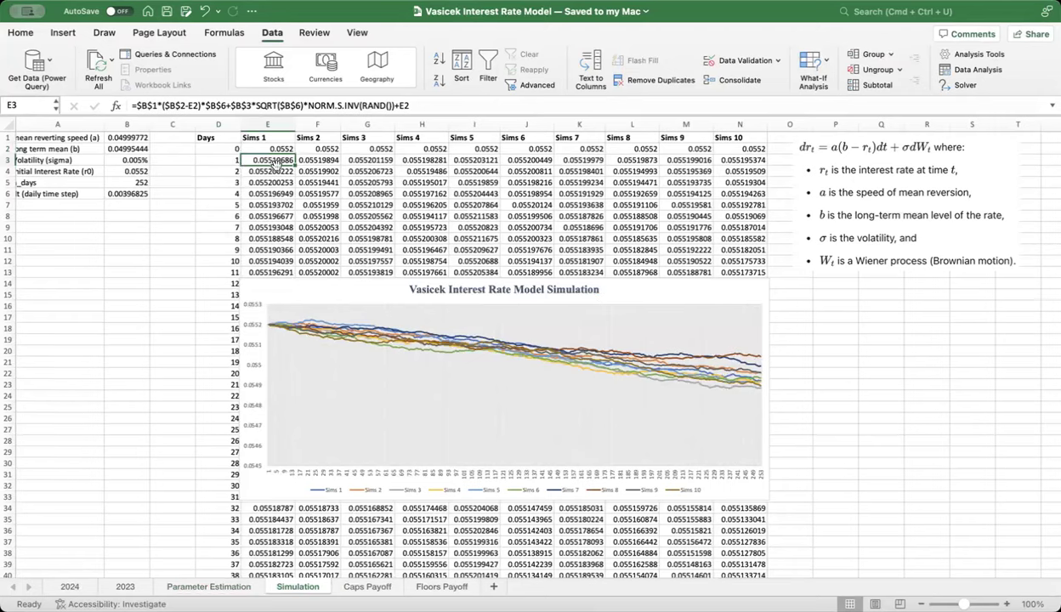
mouse_move(893, 164)
mouse_down()
mouse_move(110, 247)
mouse_move(916, 198)
mouse_move(878, 169)
mouse_move(895, 171)
mouse_up()
Look over the simulation headers in E1:N1, from Sims 1 to Sims 10.
click(265, 138)
drag(272, 136, 721, 137)
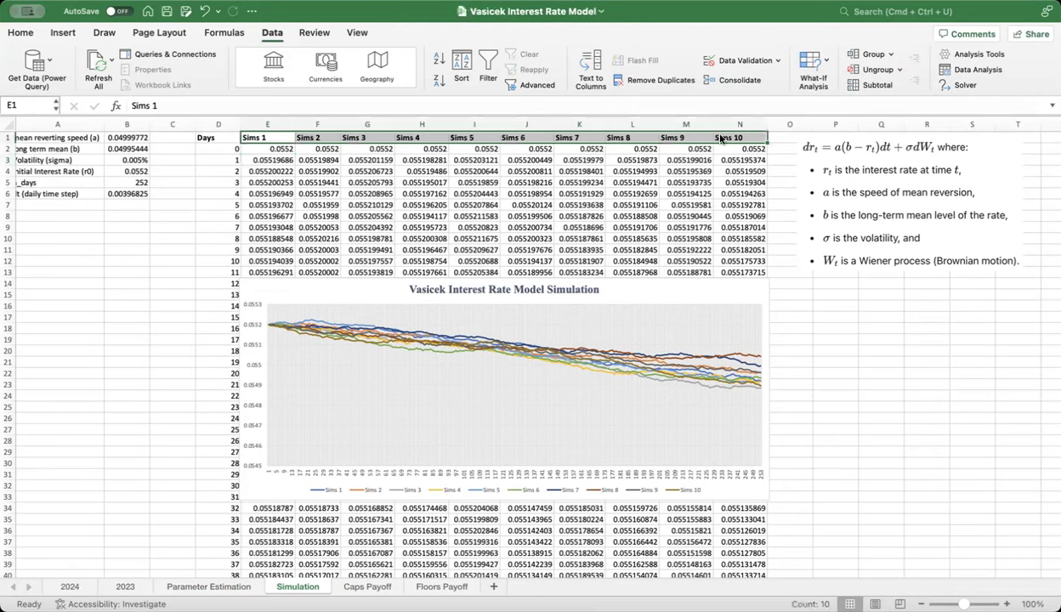
key(shift+Left)
key(shift+Left)
key(shift+Left)
key(shift+Left)
key(shift+Left)
key(shift+Left)
key(shift+Left)
key(shift+Left)
key(shift+Left)
key(shift+Right)
key(shift+Right)
key(shift+Right)
key(shift+Right)
key(shift+Right)
key(shift+Right)
key(shift+Right)
key(shift+Right)
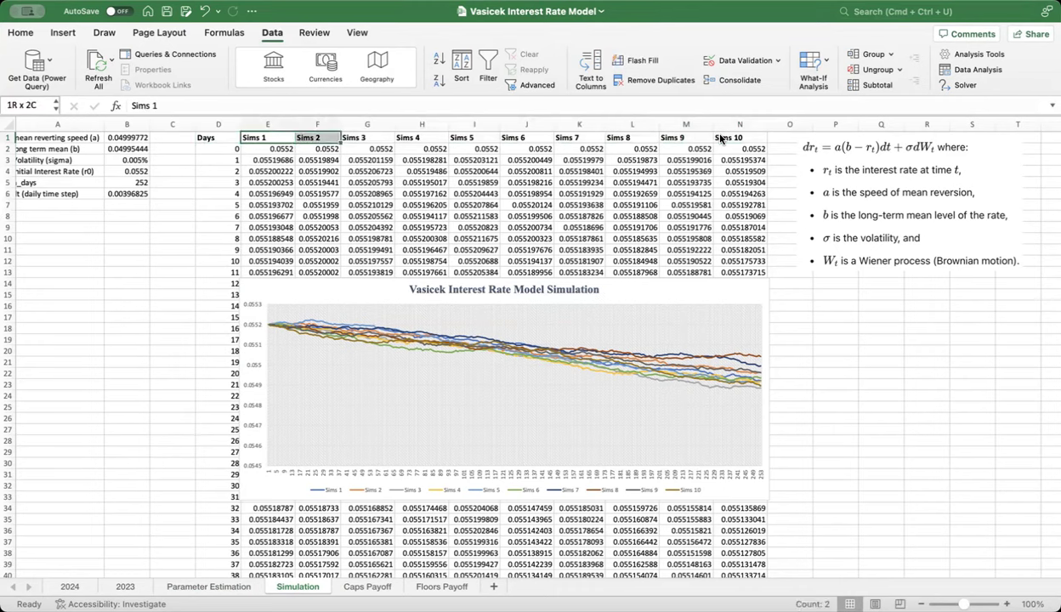
key(shift+Right)
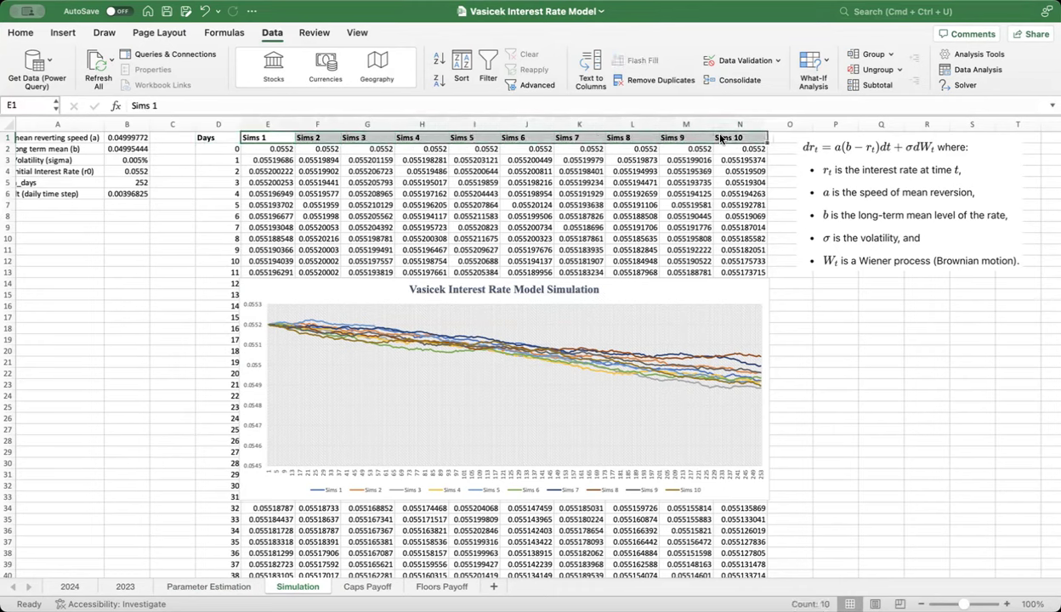
Check the initial rate formula in E2 and the day 0 rates in E2:G2.
key(Down)
key(Down)
key(Up)
key(Right)
key(Left)
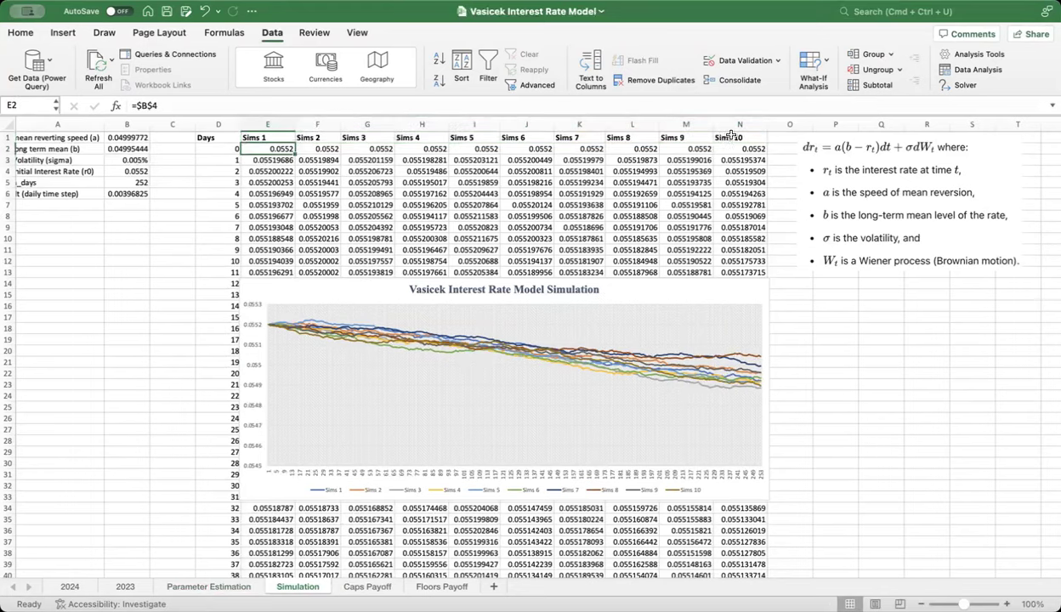
click(215, 146)
drag(281, 149, 365, 148)
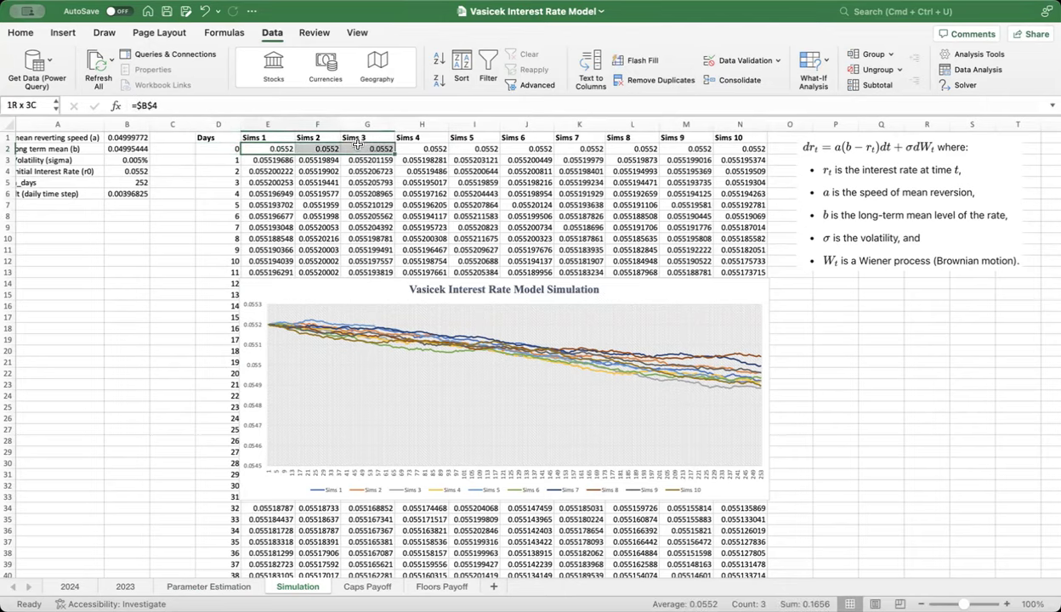
Examine the latest date in B2 of Parameter Estimation alongside its rate in C2 and the preceding dates.
click(228, 585)
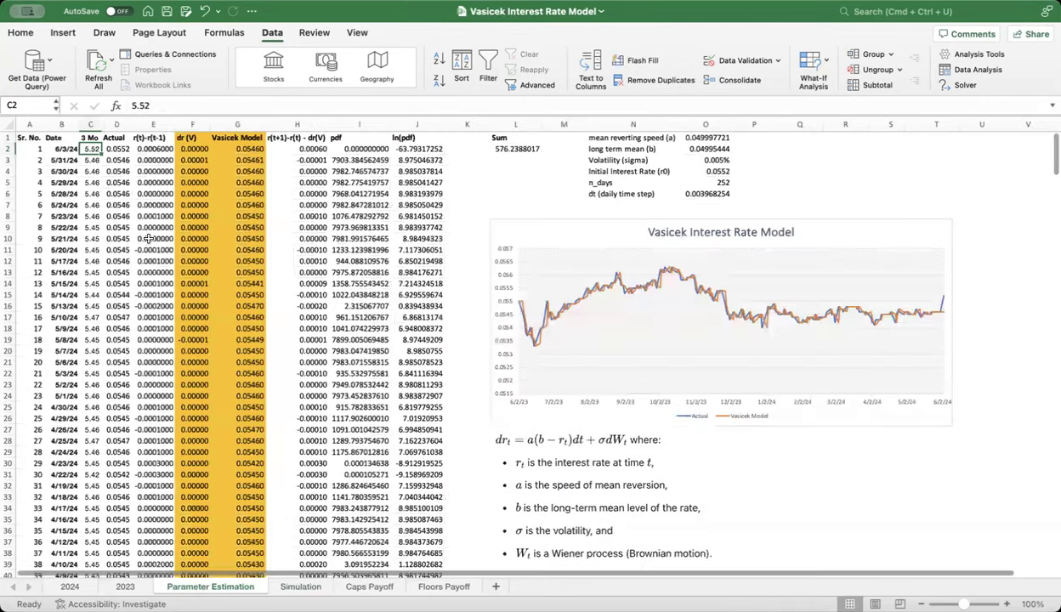
click(67, 149)
key(shift+Right)
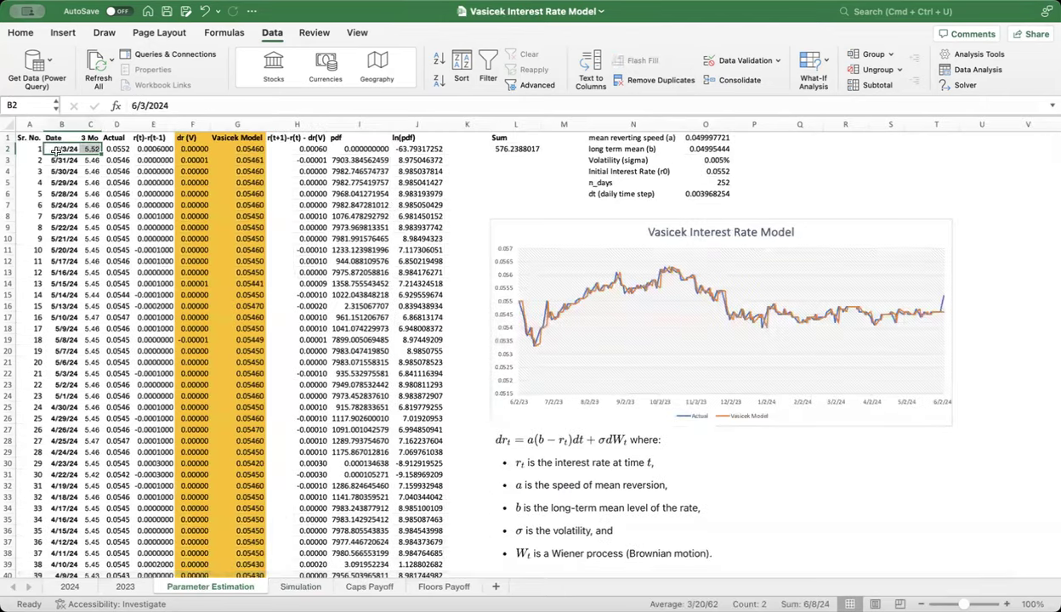
click(66, 149)
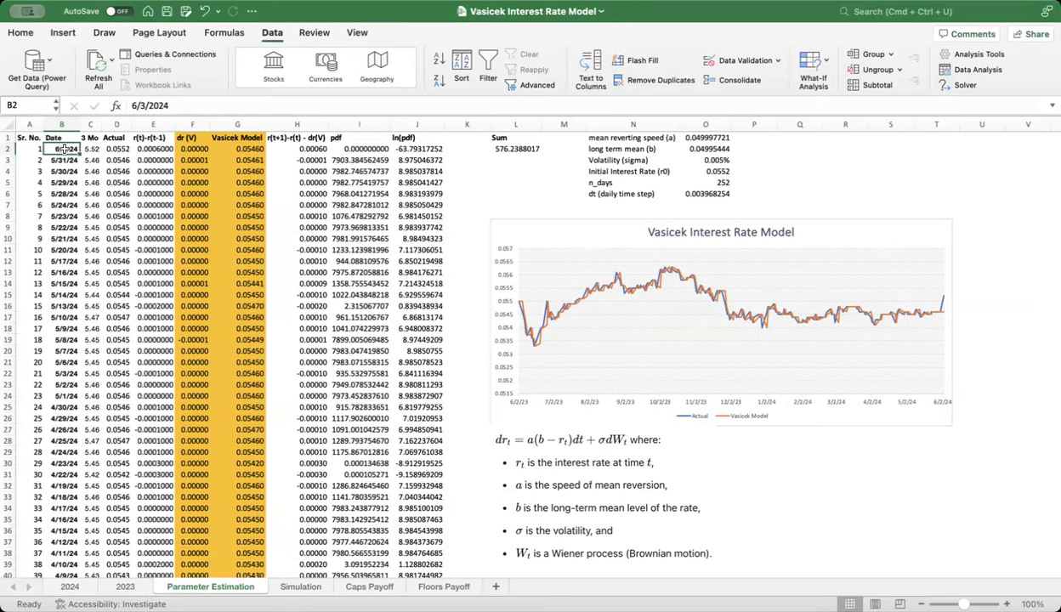
drag(67, 149, 72, 283)
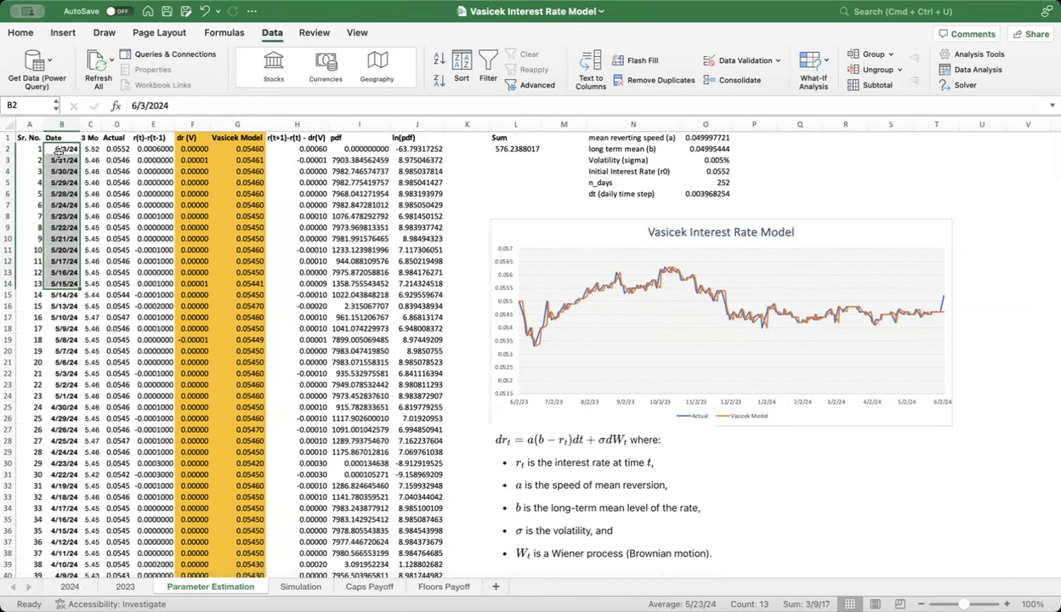
click(56, 153)
click(134, 105)
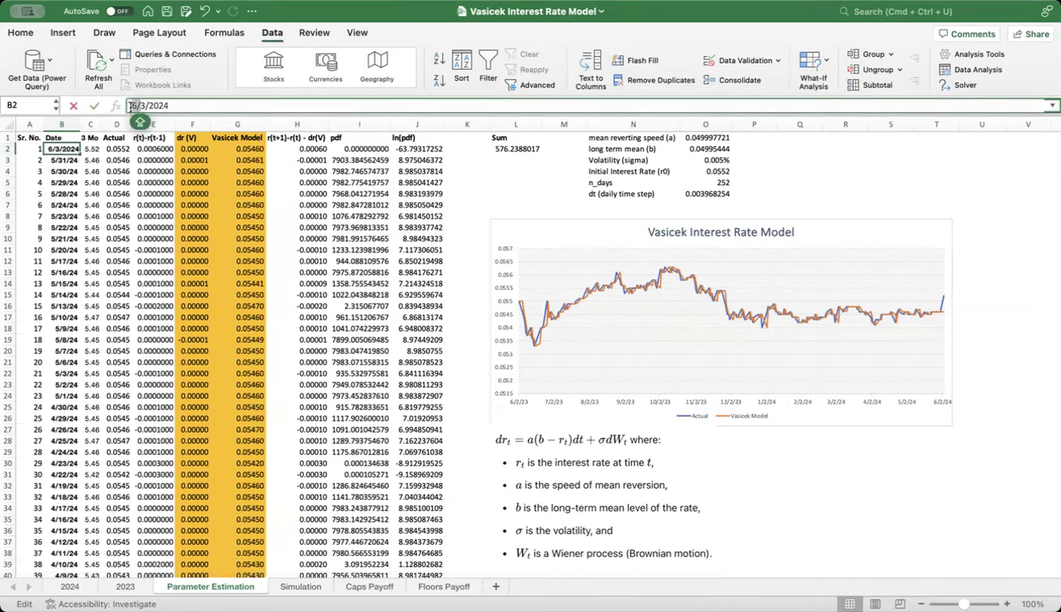
drag(159, 106, 178, 107)
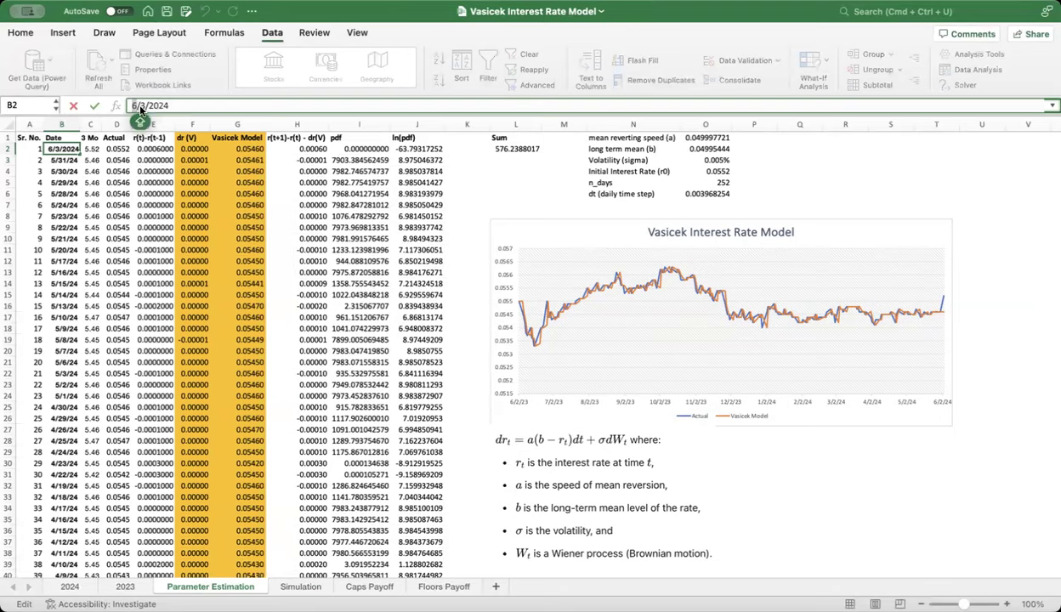
click(352, 462)
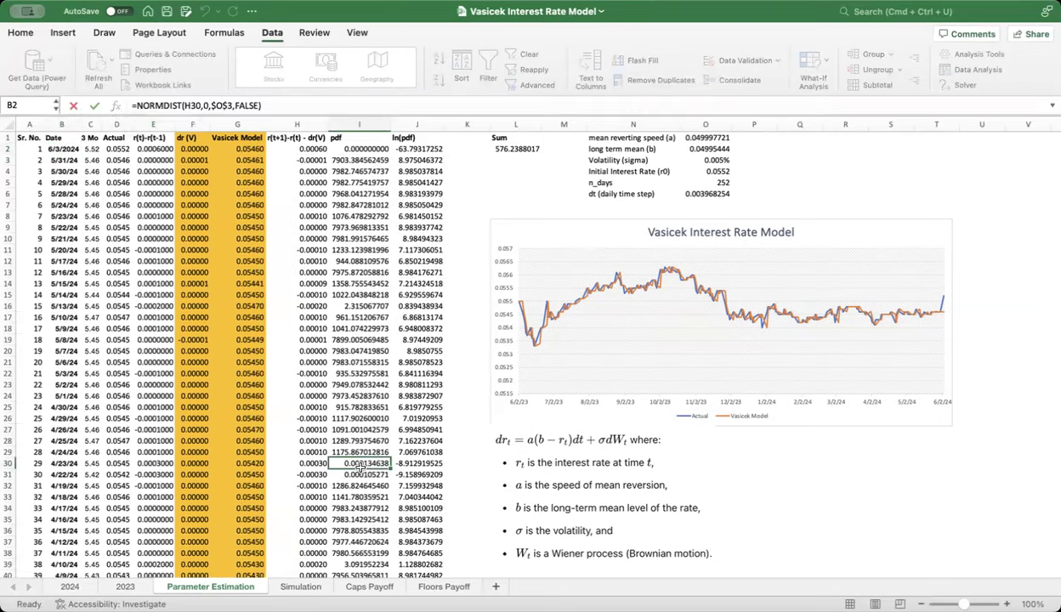
Inspect the Sims 1 formula in E3 of the Simulation sheet, evaluating its NORM.S.INV(RAND()) term, rate change part and whole expression.
click(305, 586)
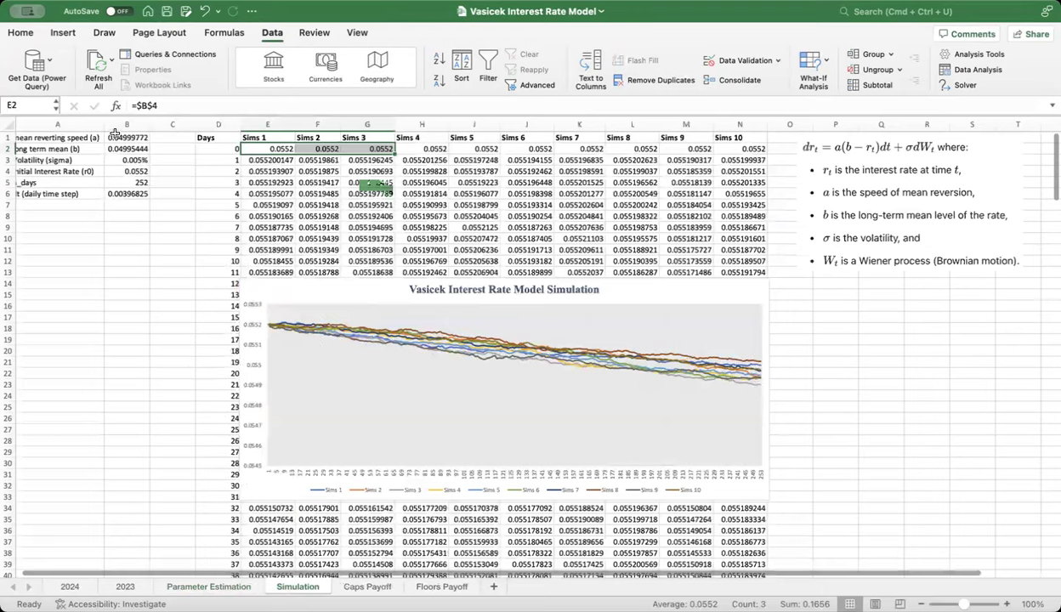
scroll(147, 155, down, 1)
scroll(147, 156, up, 2)
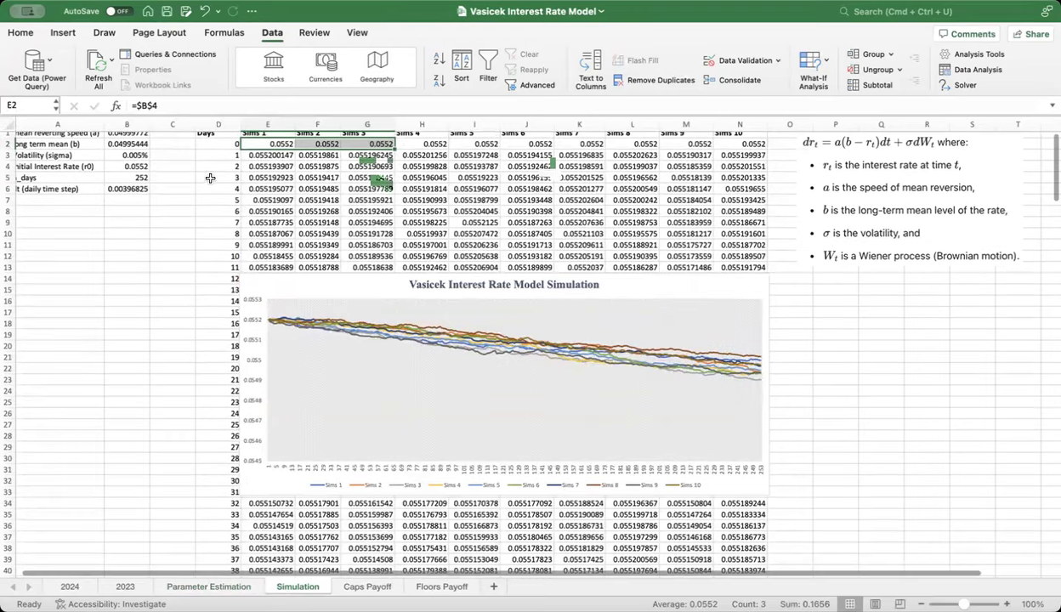
click(272, 160)
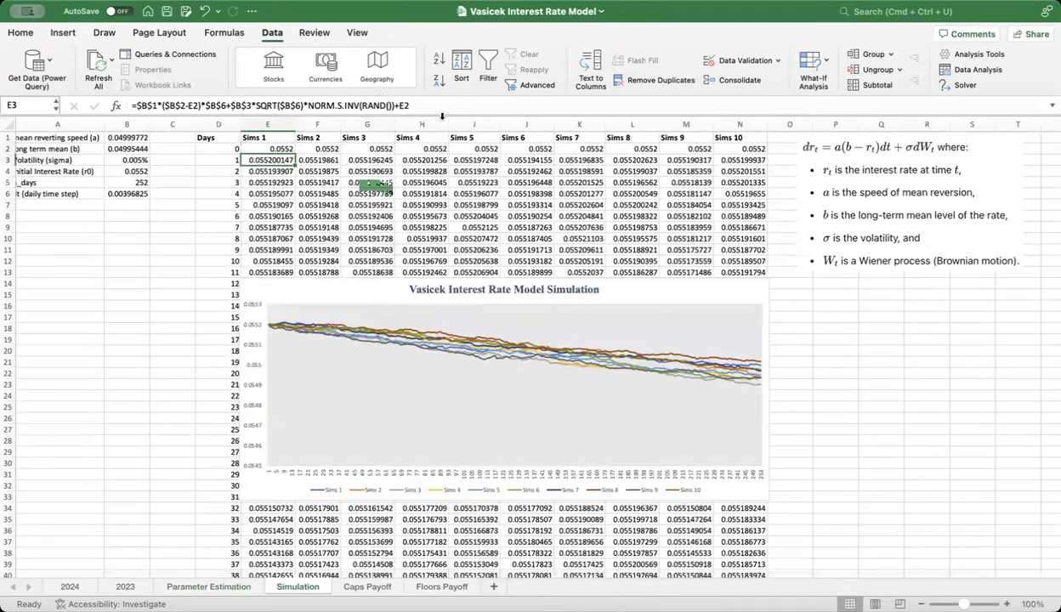
click(422, 105)
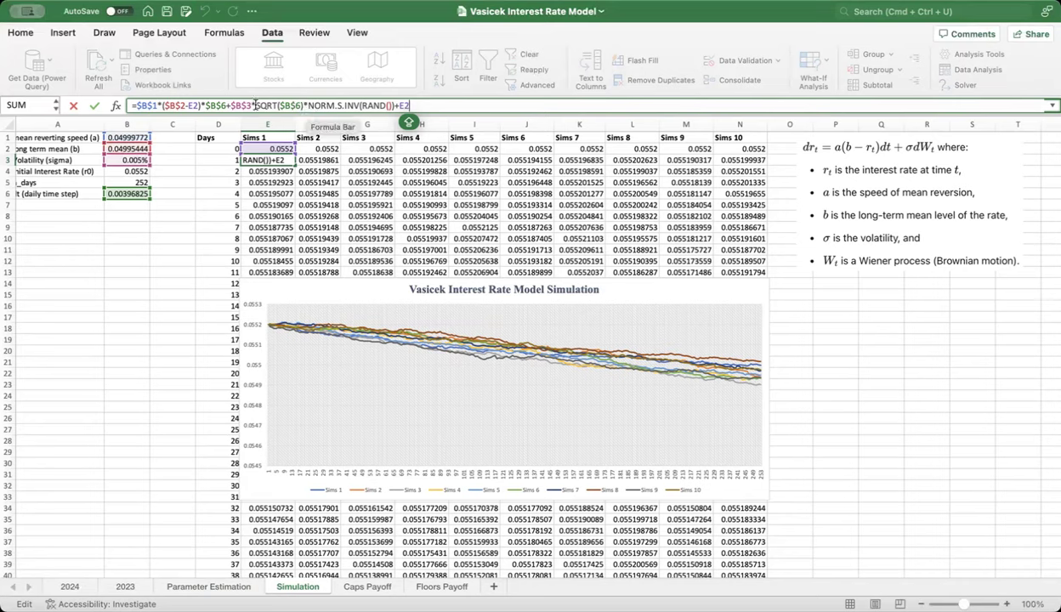
drag(255, 106, 398, 106)
click(405, 106)
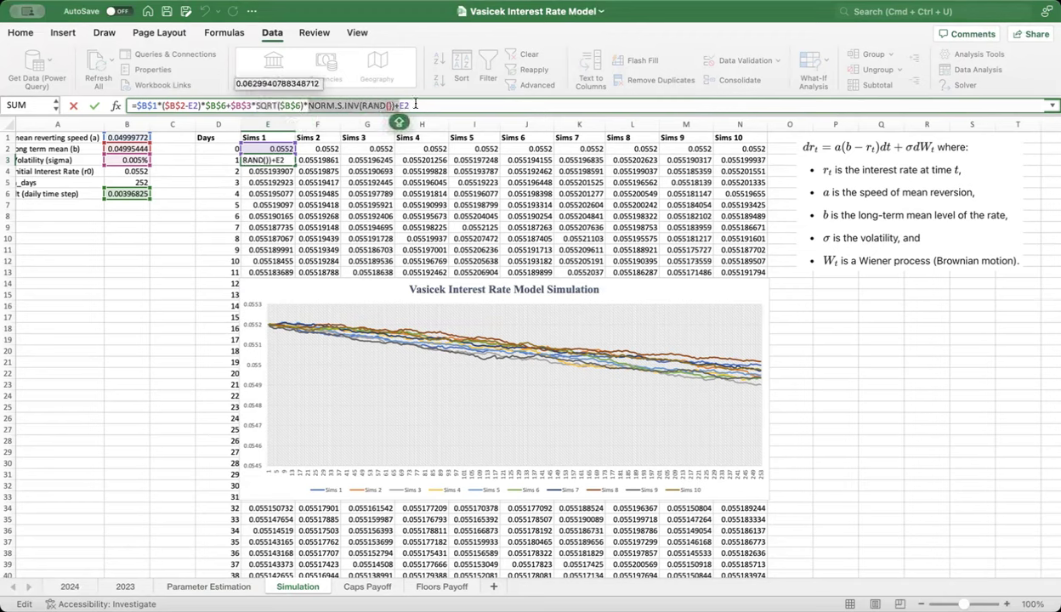
drag(396, 105, 120, 104)
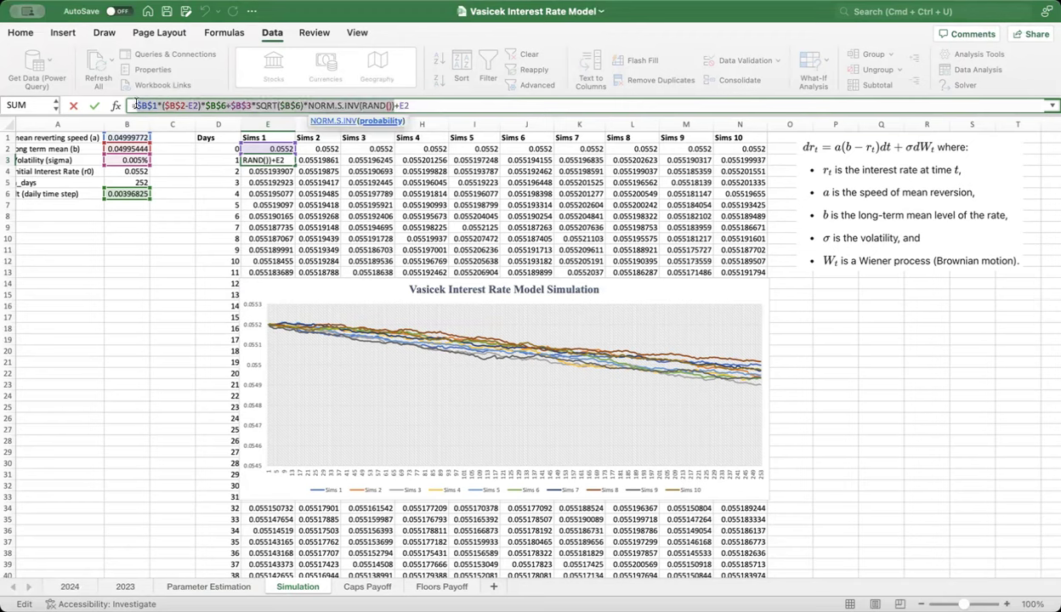
drag(136, 103, 133, 105)
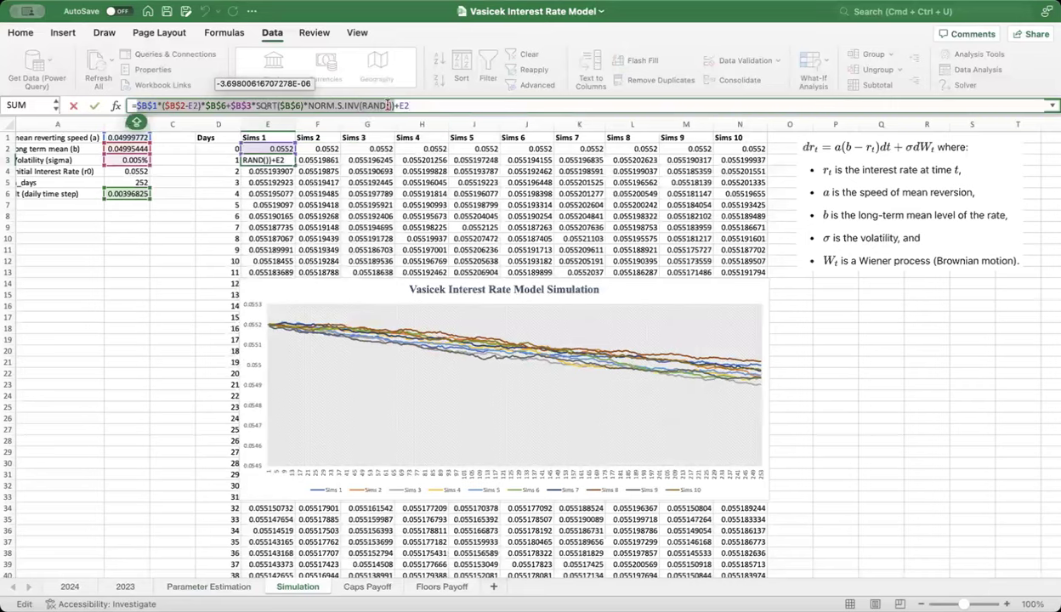
drag(398, 105, 110, 78)
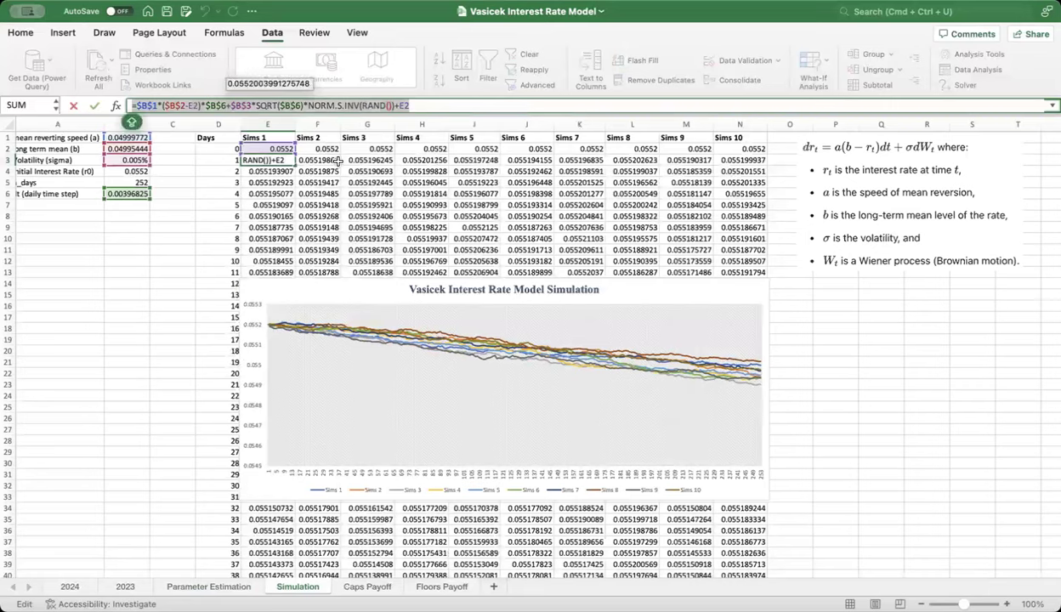
key(Escape)
Inspect the day 1 Sims 1 formula in E3, evaluating its mean reversion references $B$1, $B$2 and E2.
click(270, 149)
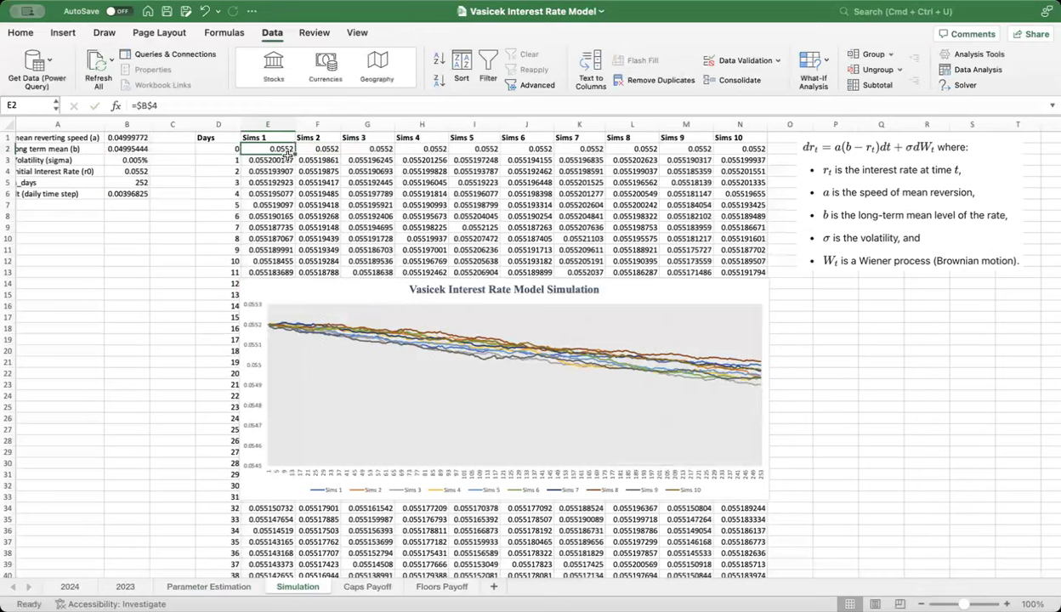
double_click(268, 160)
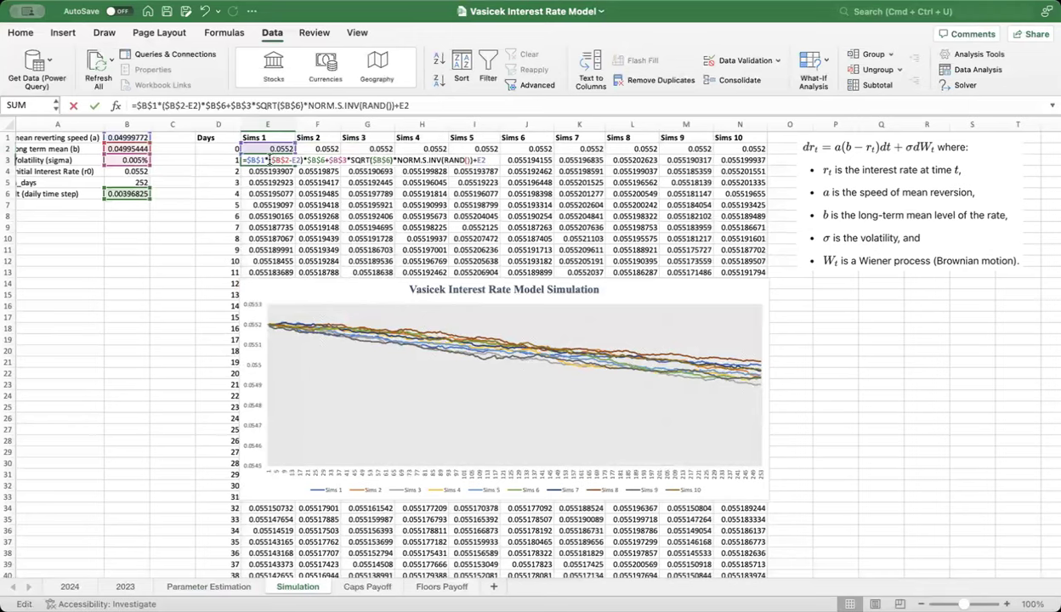
double_click(146, 105)
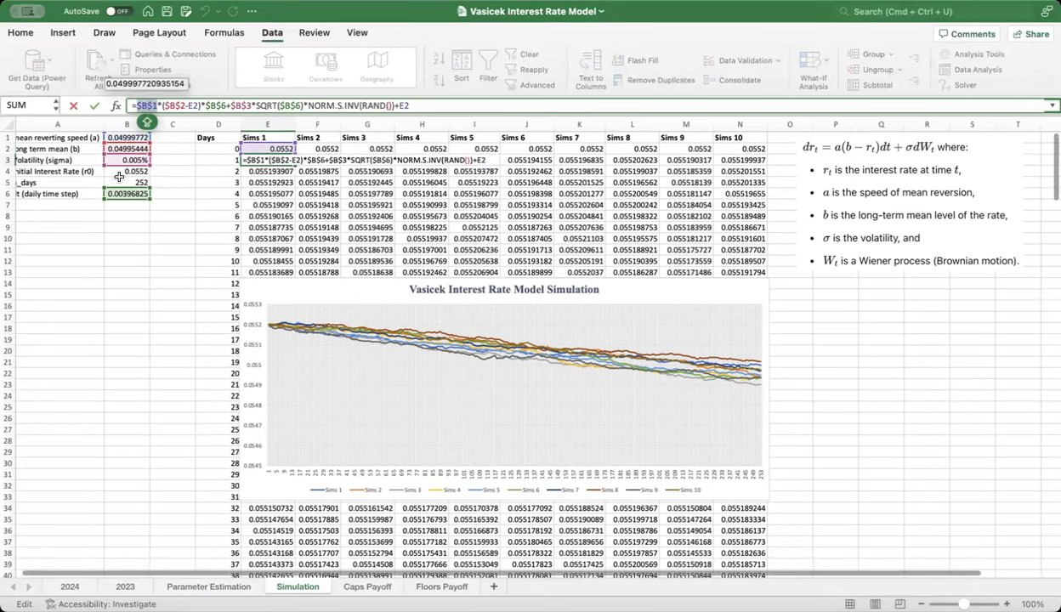
scroll(116, 174, left, 1)
double_click(174, 105)
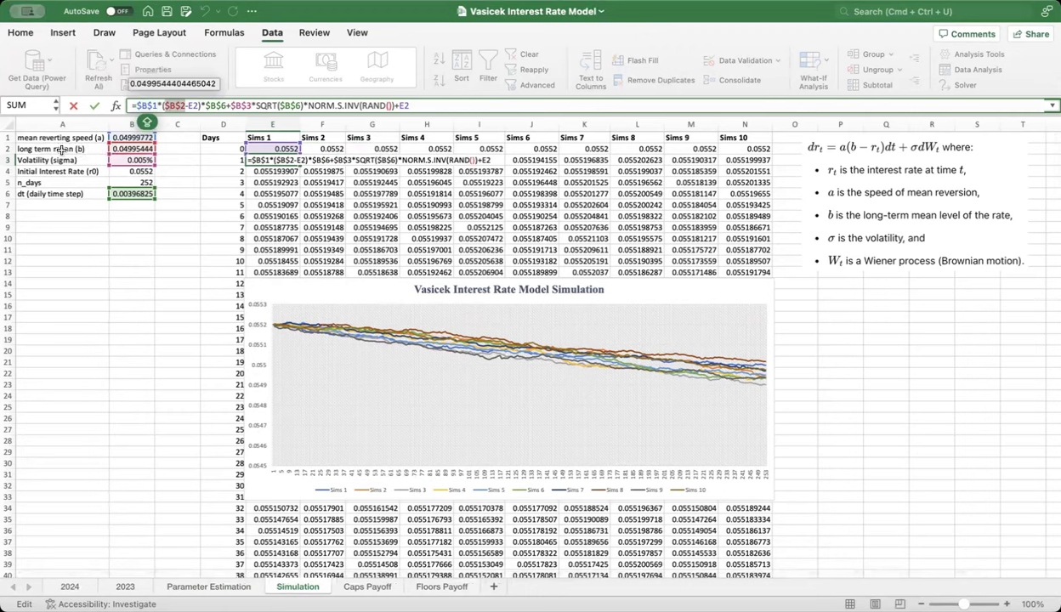
click(193, 106)
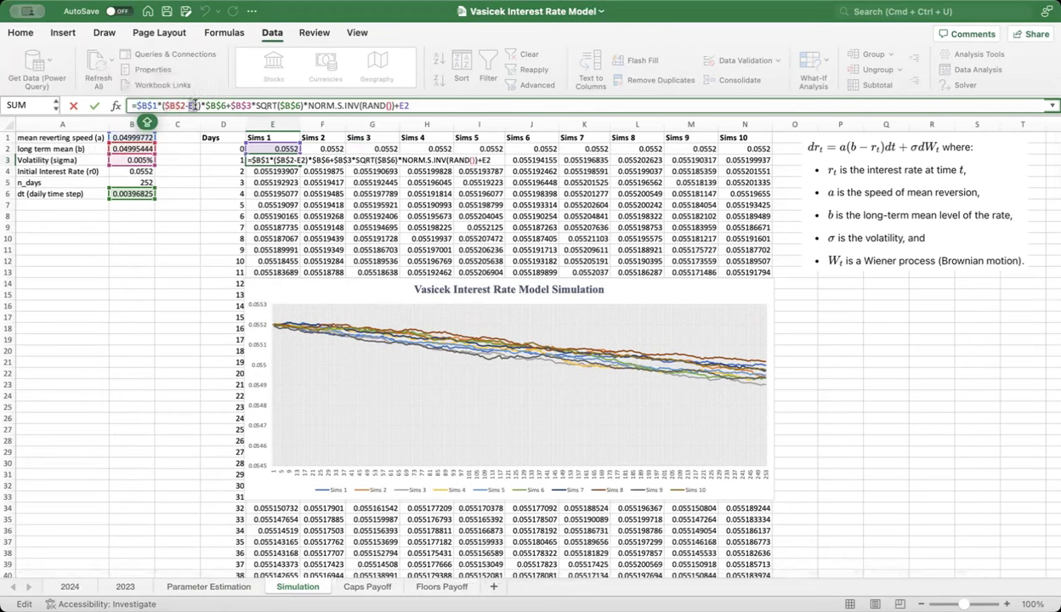
double_click(194, 105)
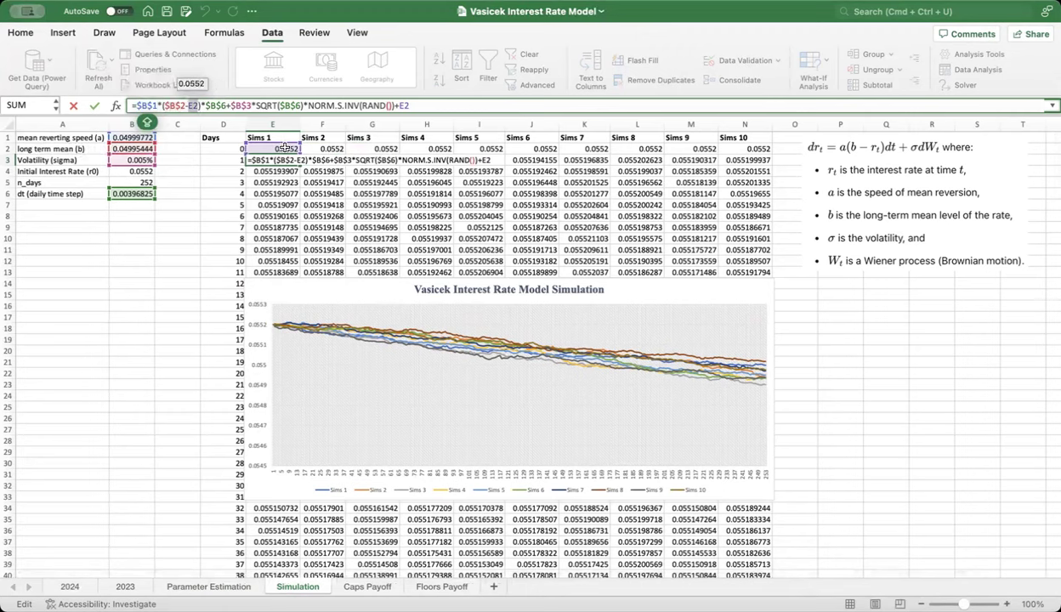
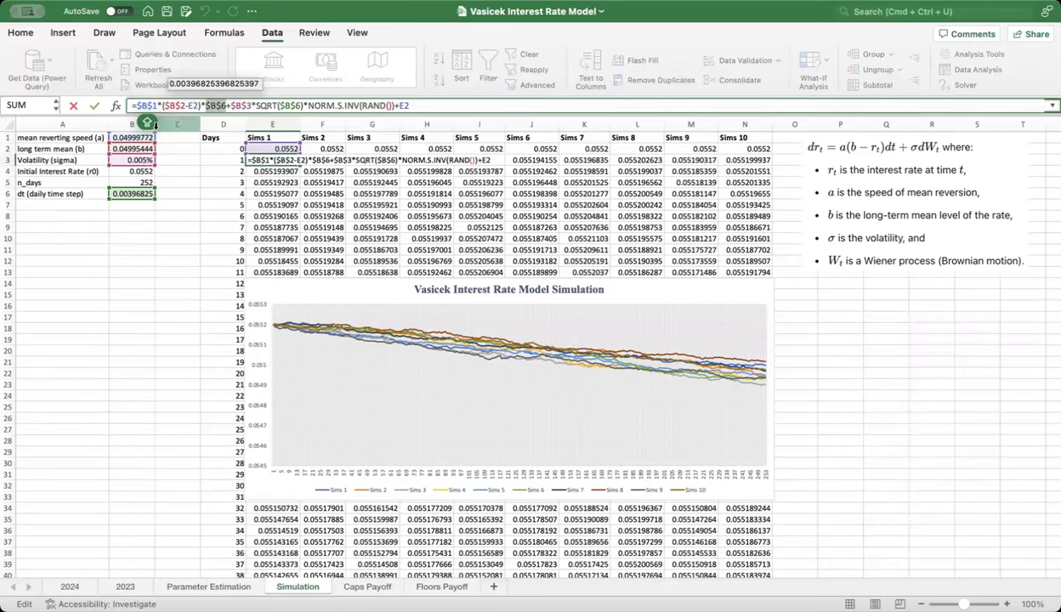
Evaluate the time step, volatility and SQRT($B$6) references in the E3 formula, plus its rate change part and the added E2.
double_click(211, 108)
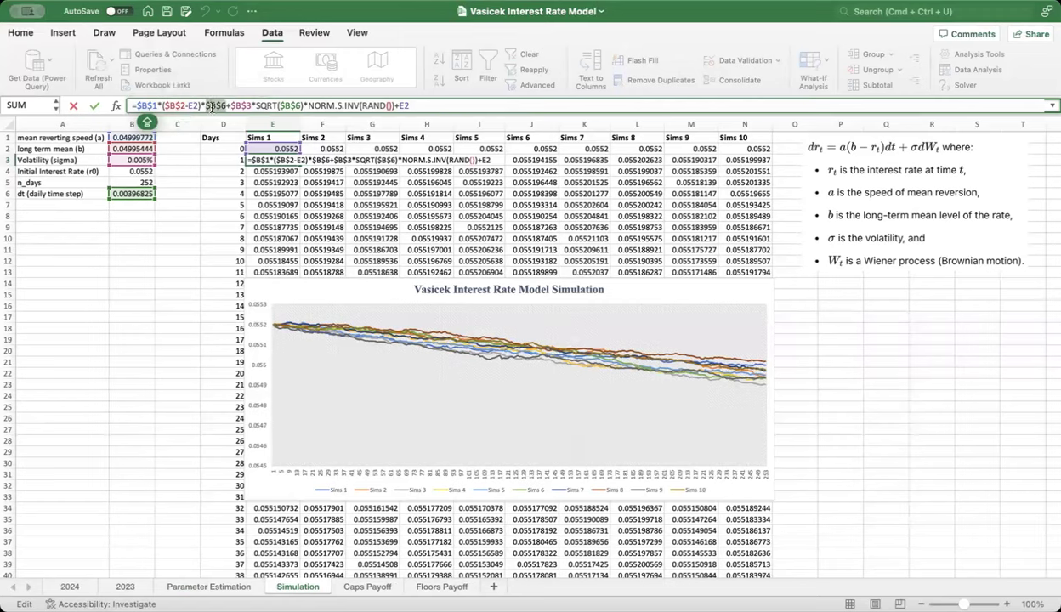
double_click(244, 107)
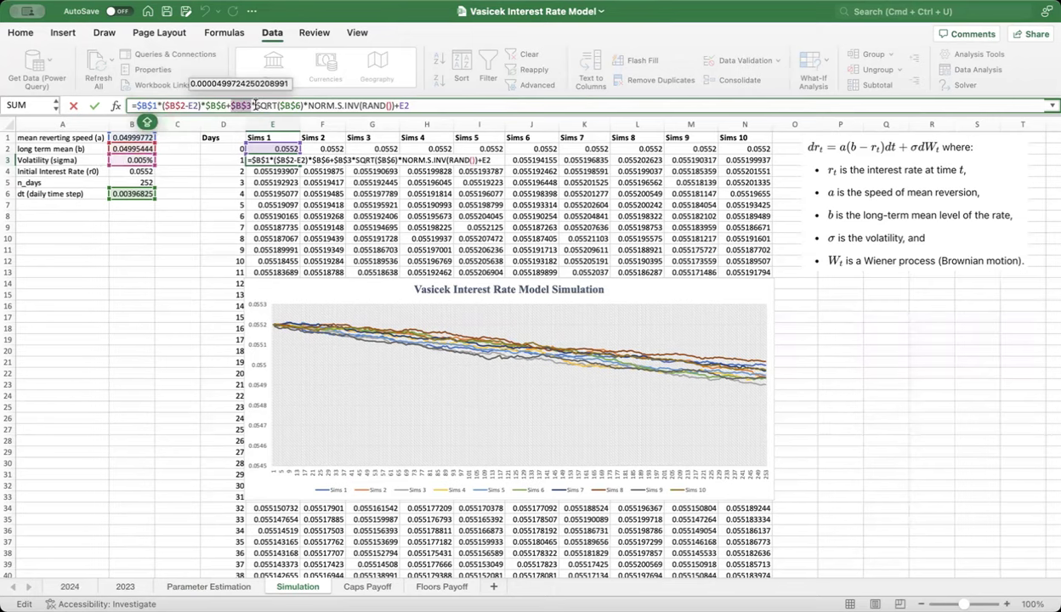
double_click(292, 105)
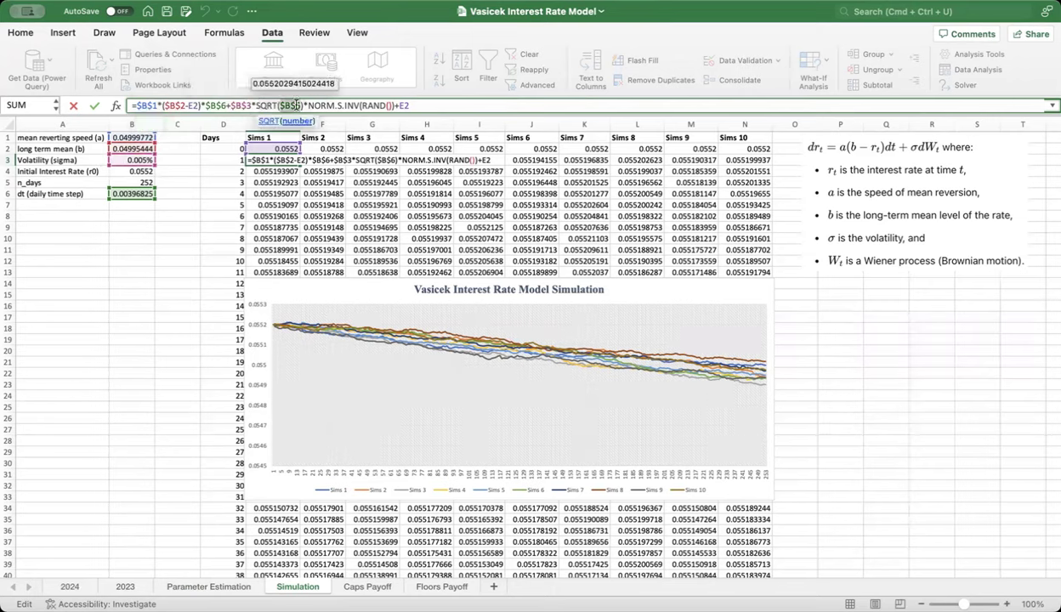
click(397, 106)
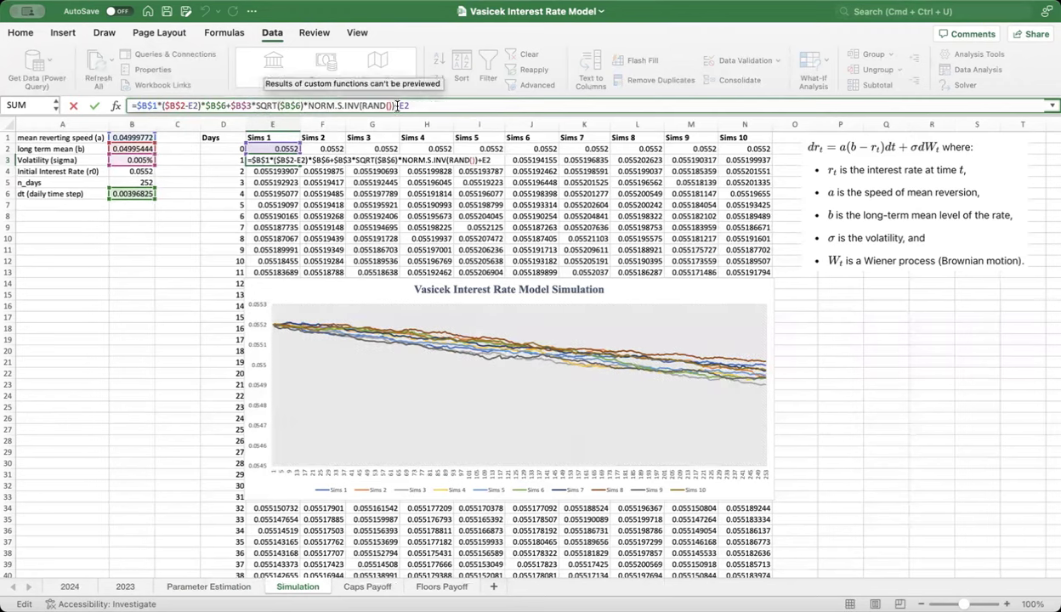
drag(398, 107, 139, 113)
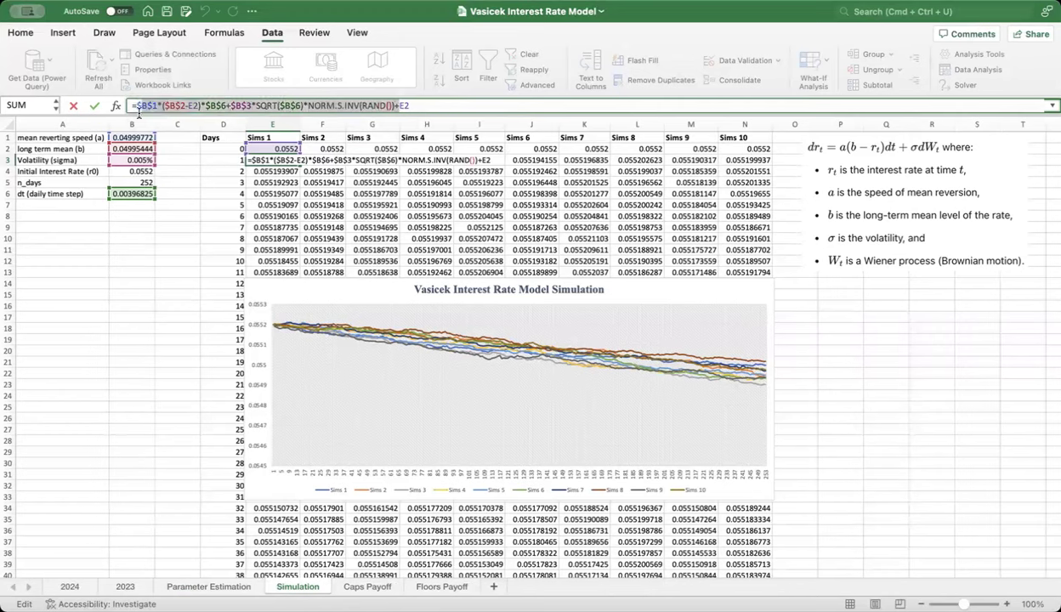
click(419, 104)
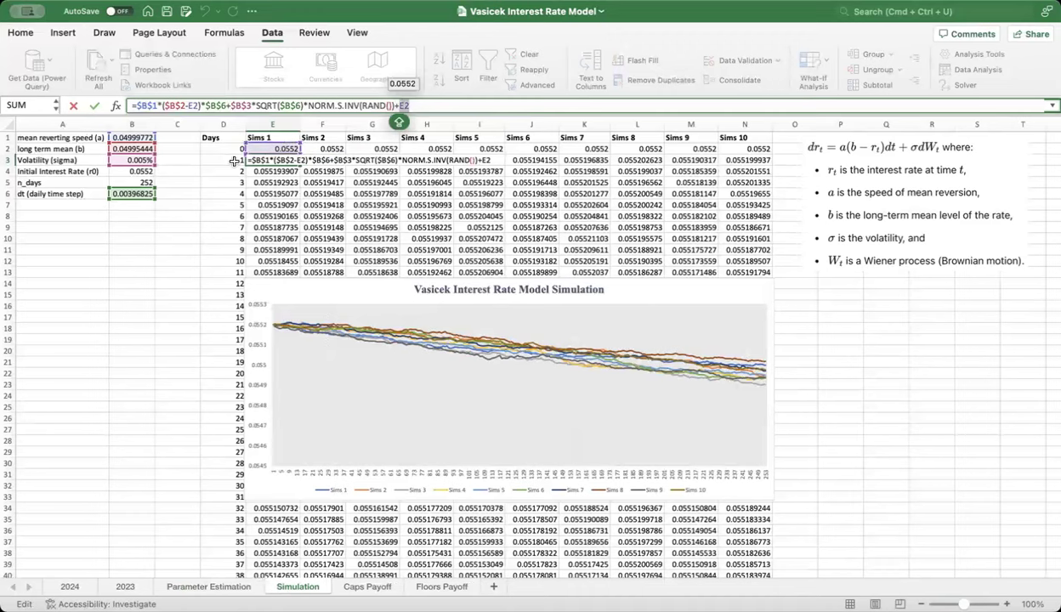
key(Escape)
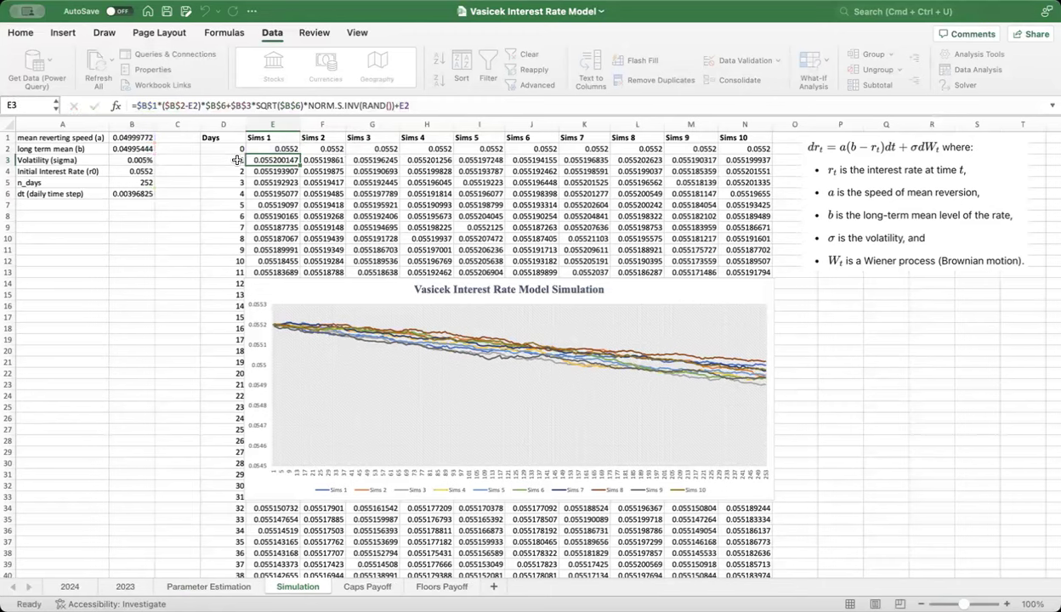
Inspect the day 2 Sims 1 formula in E4, evaluating its E3 references, the $B$6 time step and the NORM.S.INV term.
double_click(269, 171)
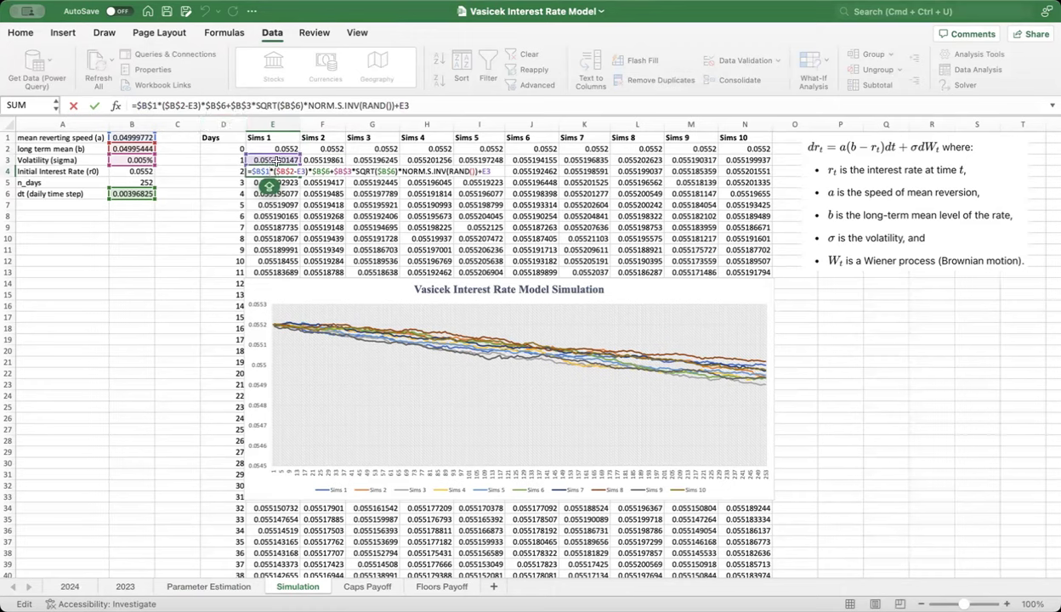
double_click(192, 106)
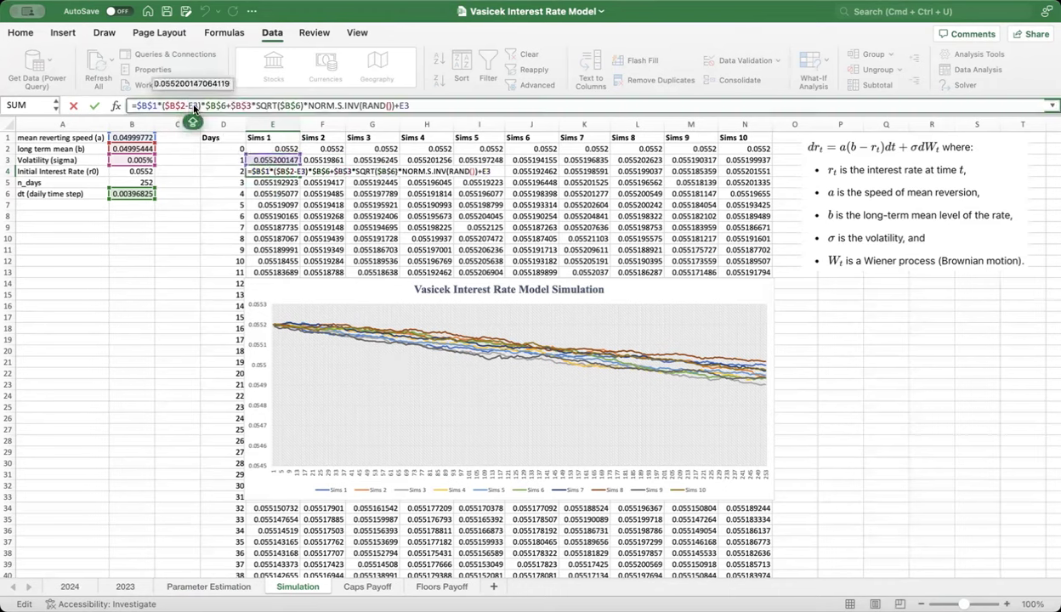
click(194, 106)
drag(258, 105, 410, 105)
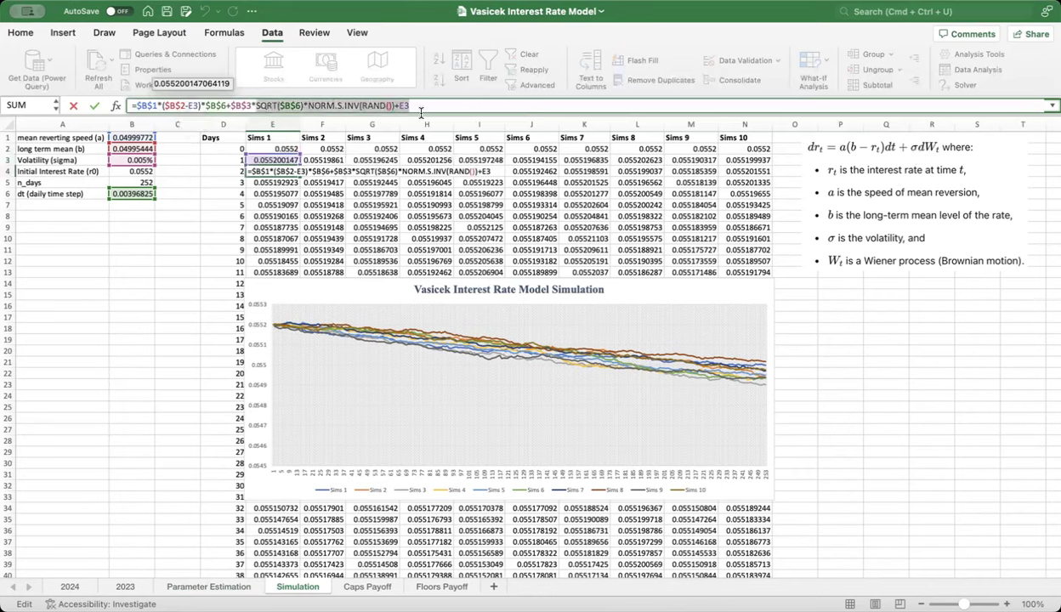
click(289, 104)
double_click(289, 105)
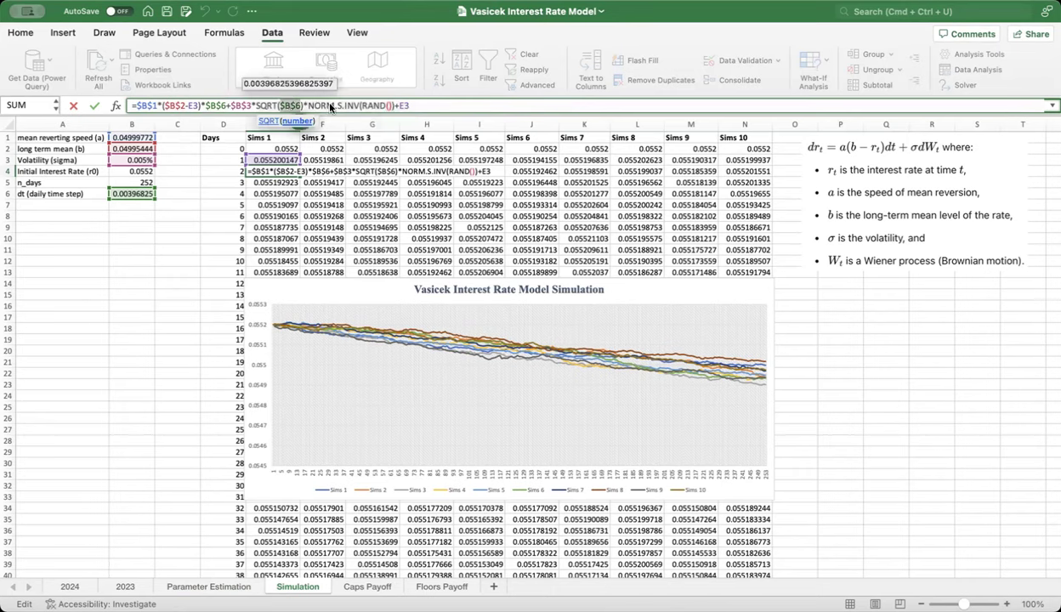
drag(310, 106, 358, 111)
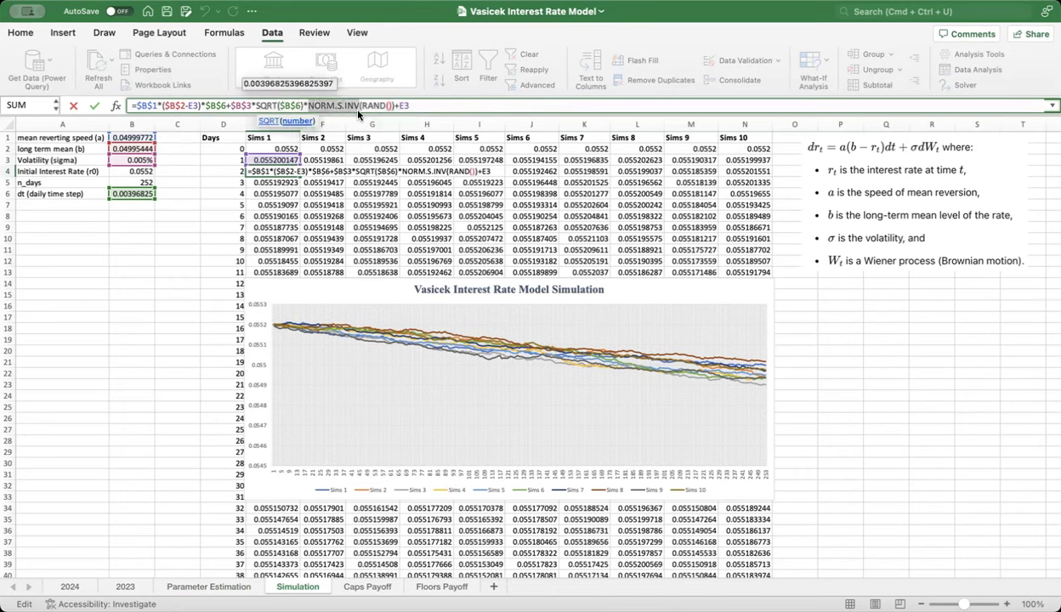
double_click(403, 106)
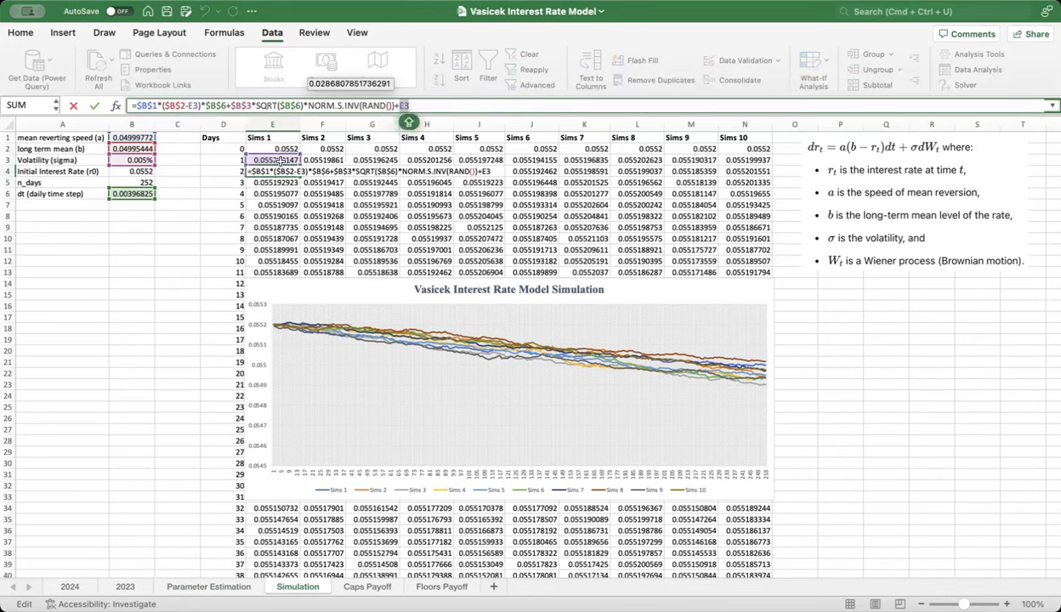
key(Escape)
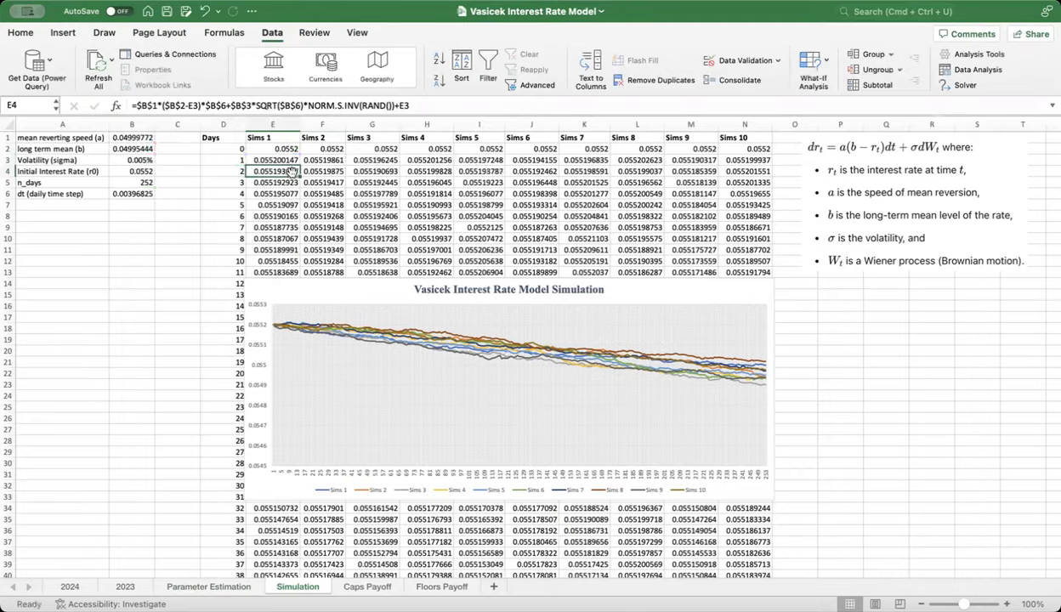
Look through the Sims 1 rates in column E down to the last simulated day.
key(ctrl+Down)
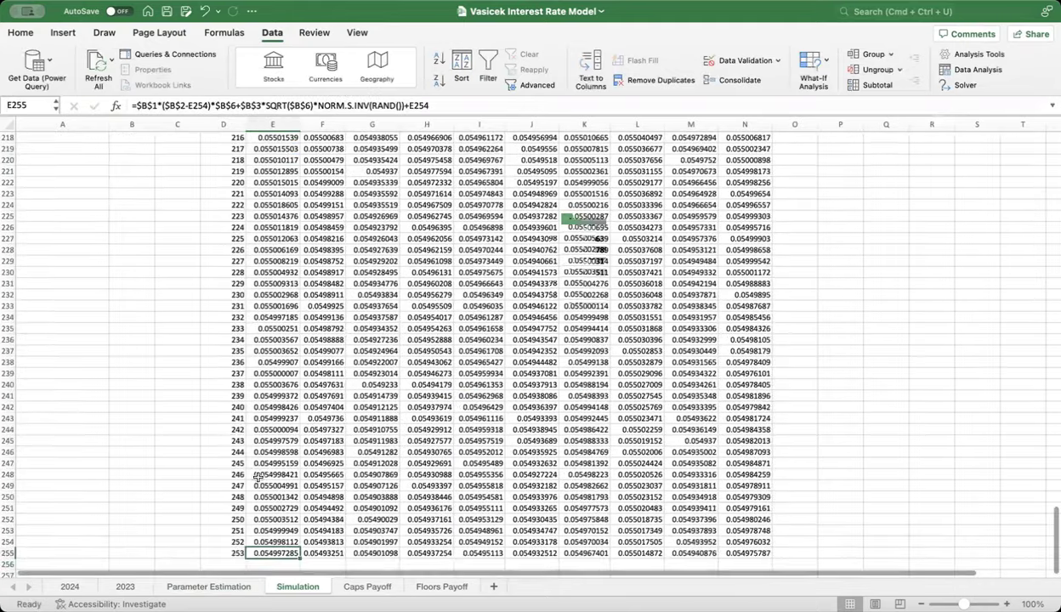
key(ctrl+Up)
scroll(289, 466, down, 2)
scroll(291, 466, down, 10)
click(291, 472)
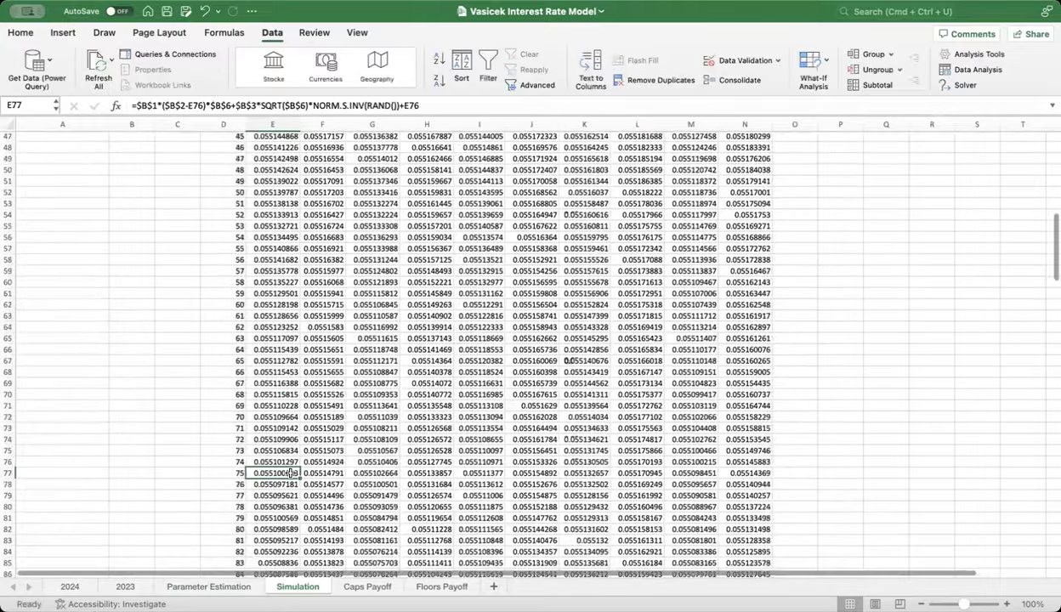
key(ctrl+Down)
key(Down)
key(Down)
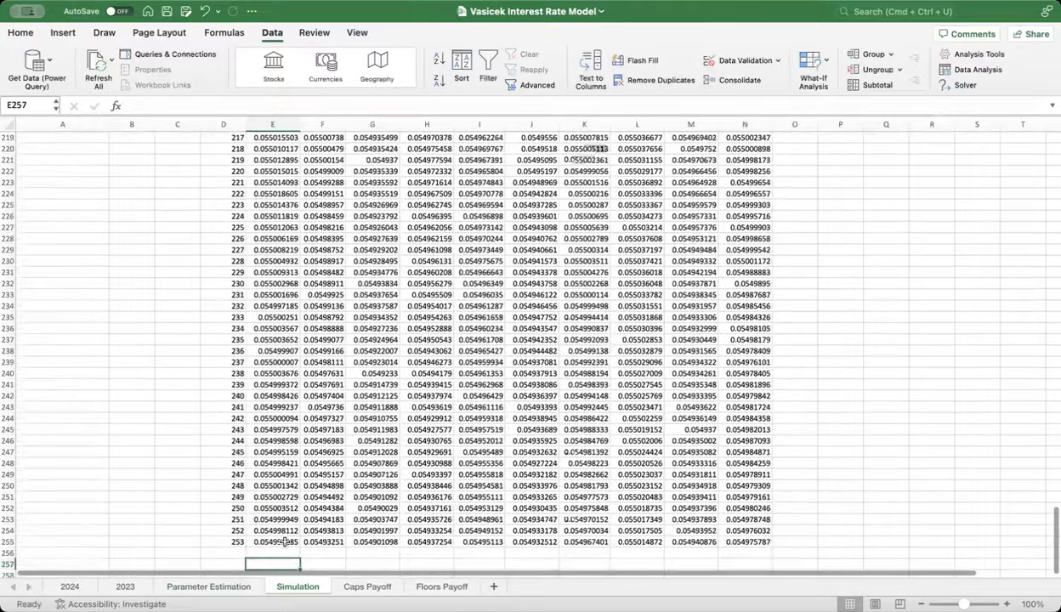
Inspect the day 253 Sims 1 formula in E255, evaluating both of its references to E254.
click(285, 541)
double_click(285, 542)
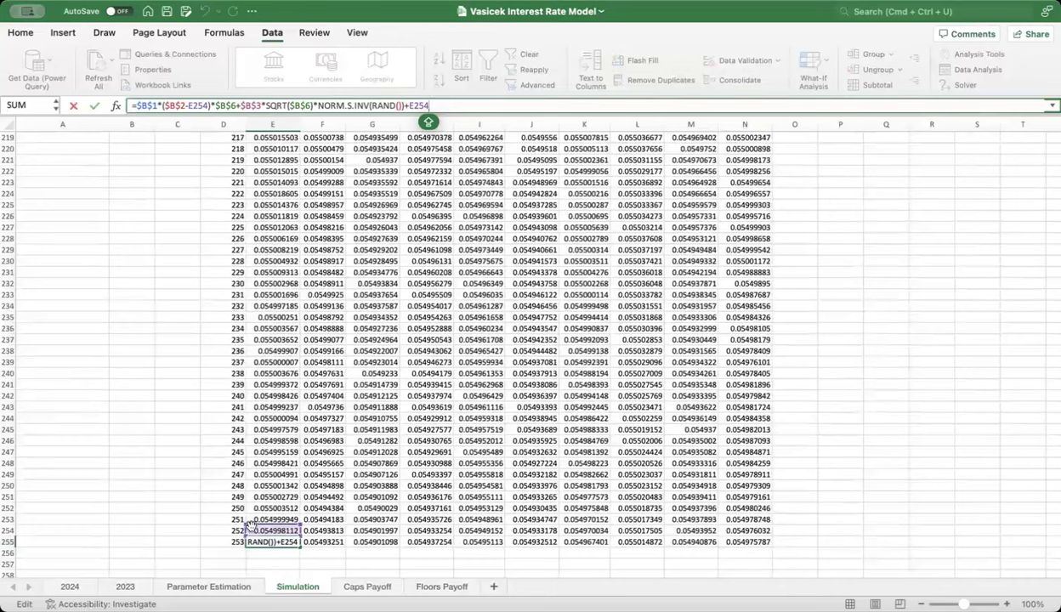
click(138, 103)
click(219, 105)
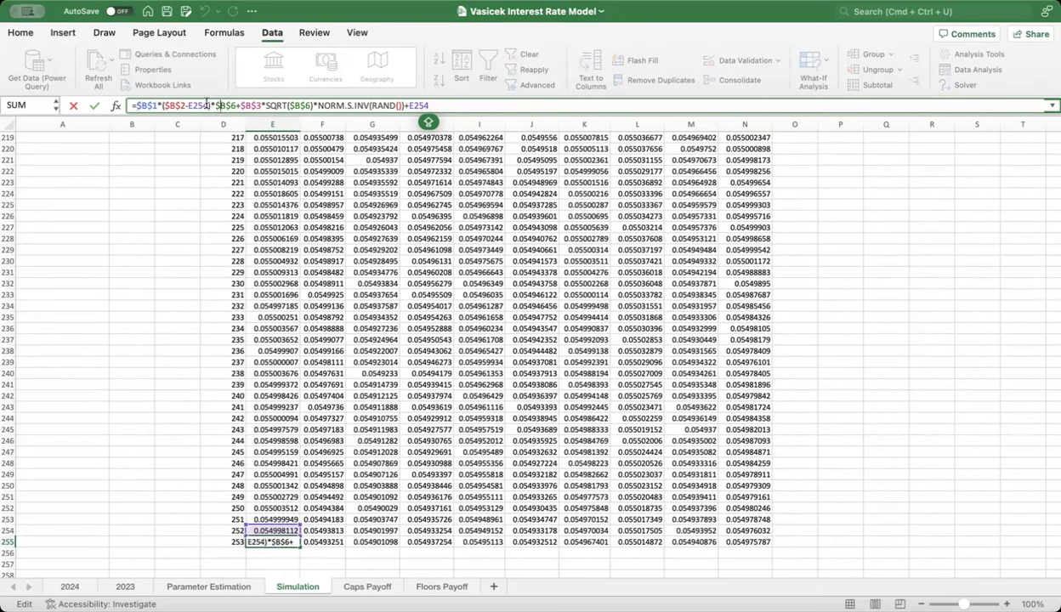
drag(186, 105, 199, 106)
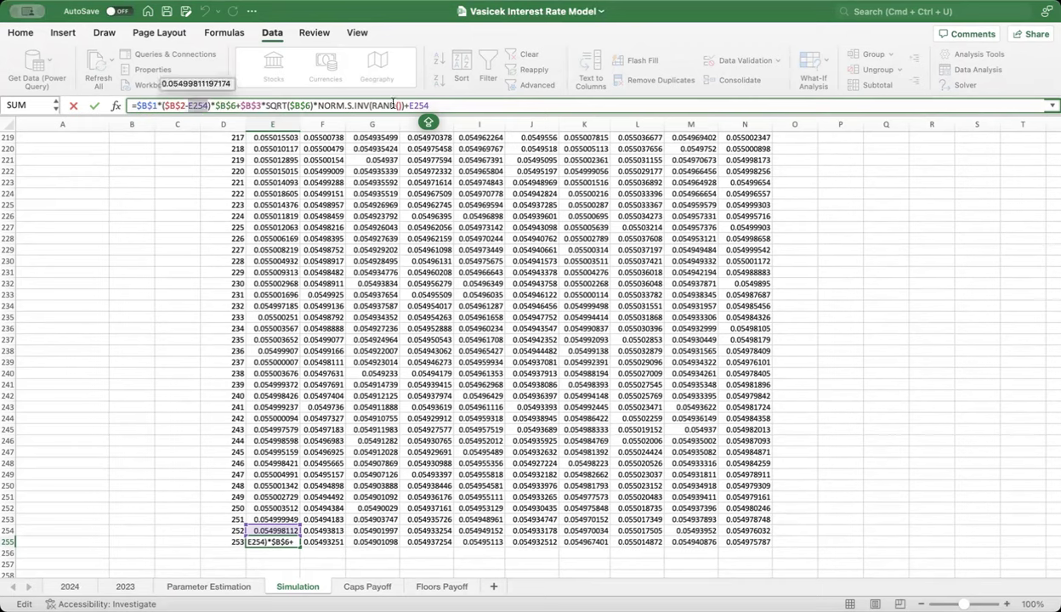
drag(409, 105, 435, 106)
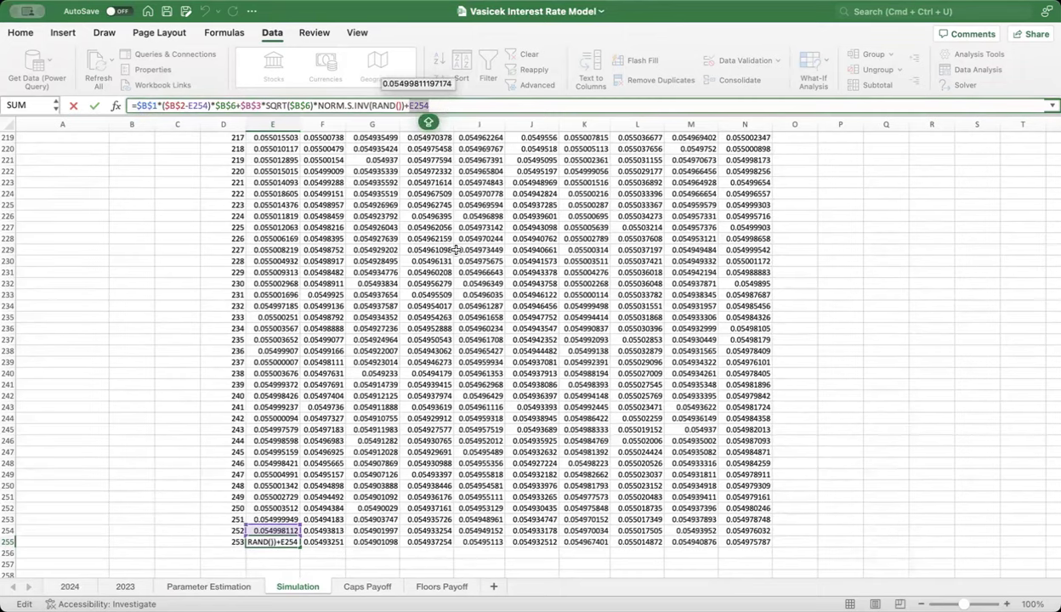
key(Escape)
Return to the start of the simulation and select the entire Sims 1 column.
scroll(450, 253, up, 20)
scroll(446, 256, up, 20)
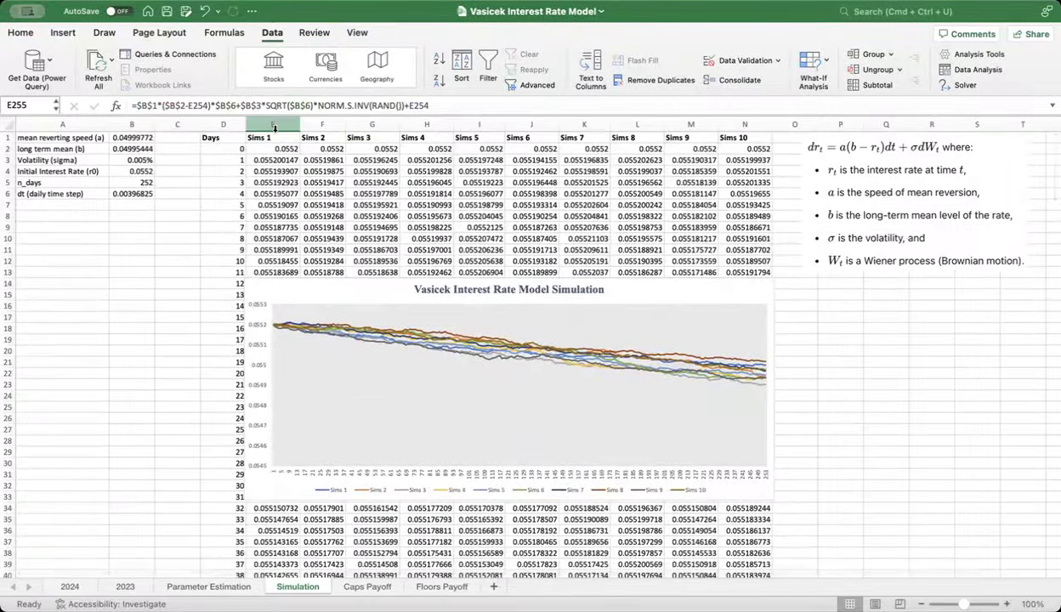
click(279, 121)
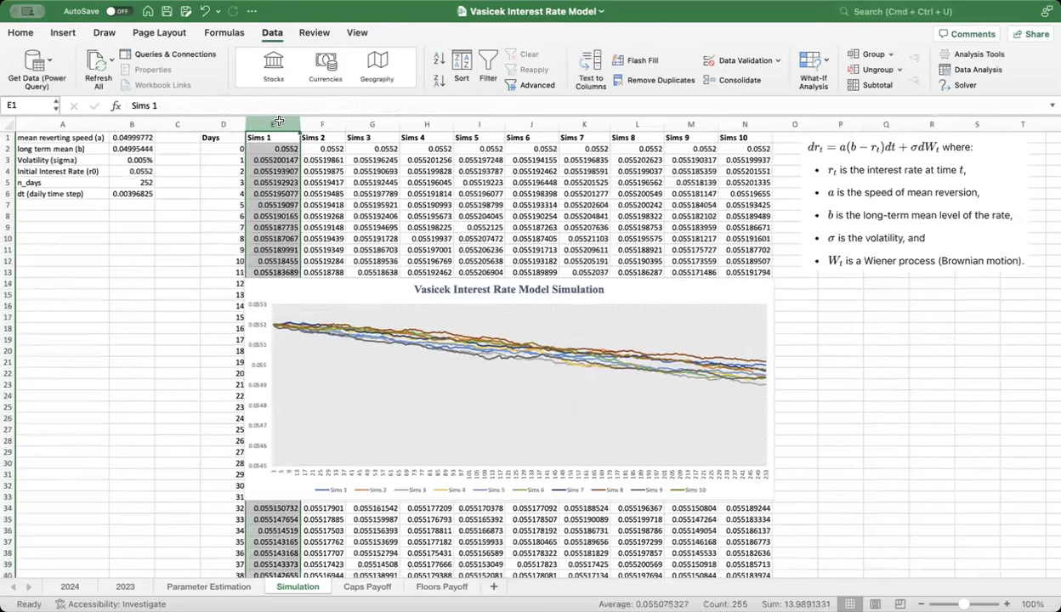
Save the workbook repeatedly to recalculate the random rate paths and redraw the Vasicek Interest Rate Model Simulation chart.
click(422, 182)
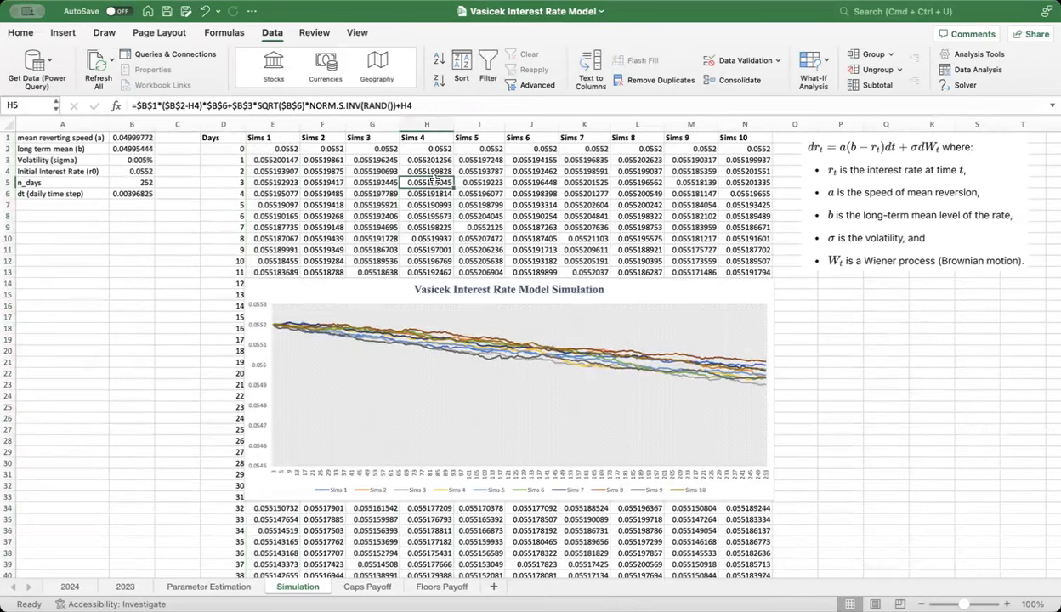
key(super+s)
key(super+s)
key(super+s)
key(super+s)
key(super+s)
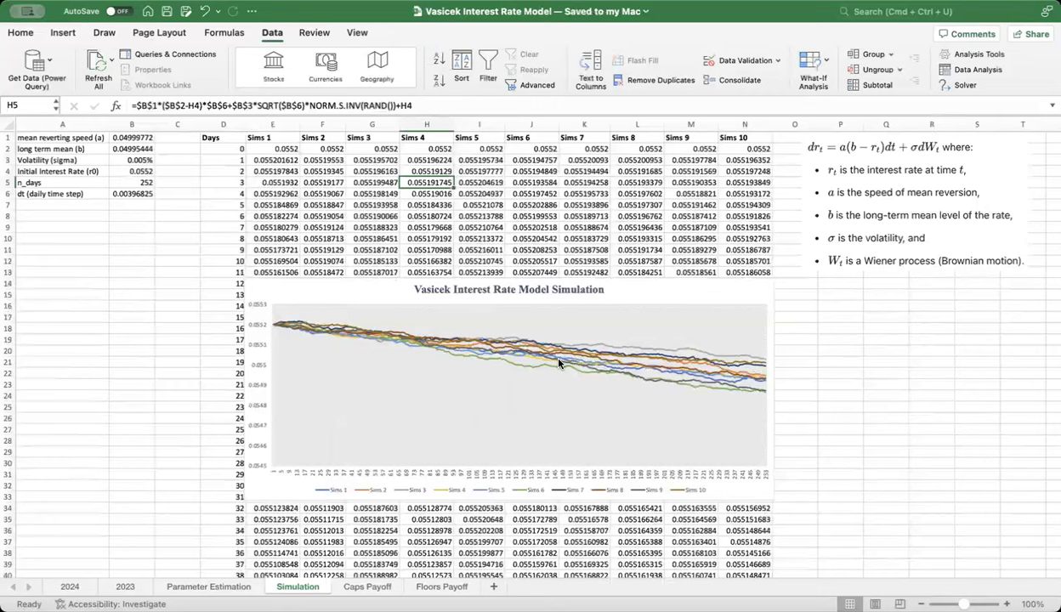
key(super+s)
key(super+s)
key(super+s)
key(super+s)
key(super+s)
key(super+s)
key(super+s)
key(super+s)
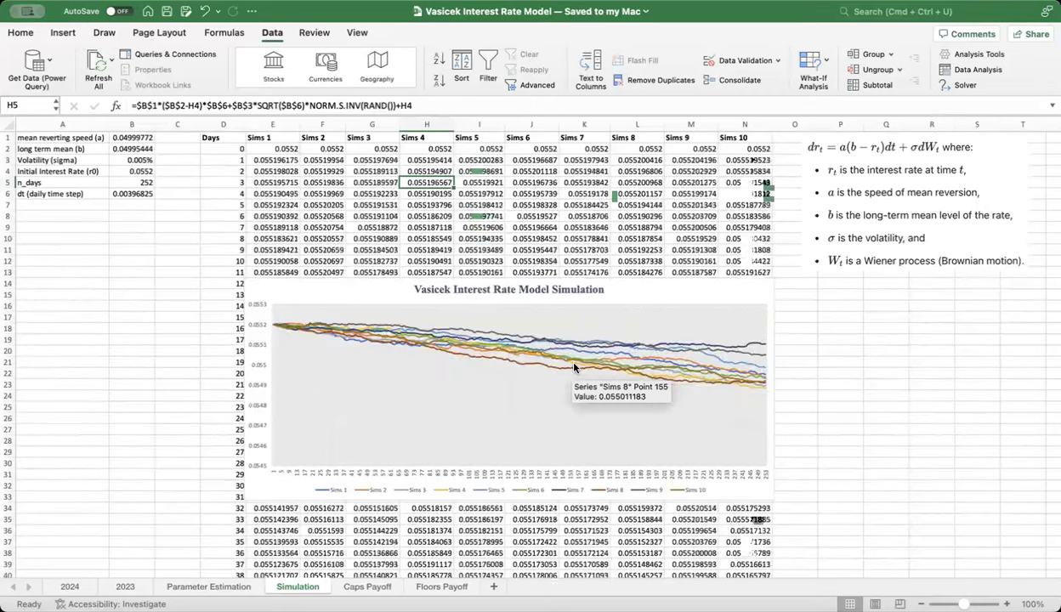
key(super+s)
Inspect the day 1 Sims 1 formula in E3, previewing its NORM.S.INV(RAND()) term without changing it.
click(275, 150)
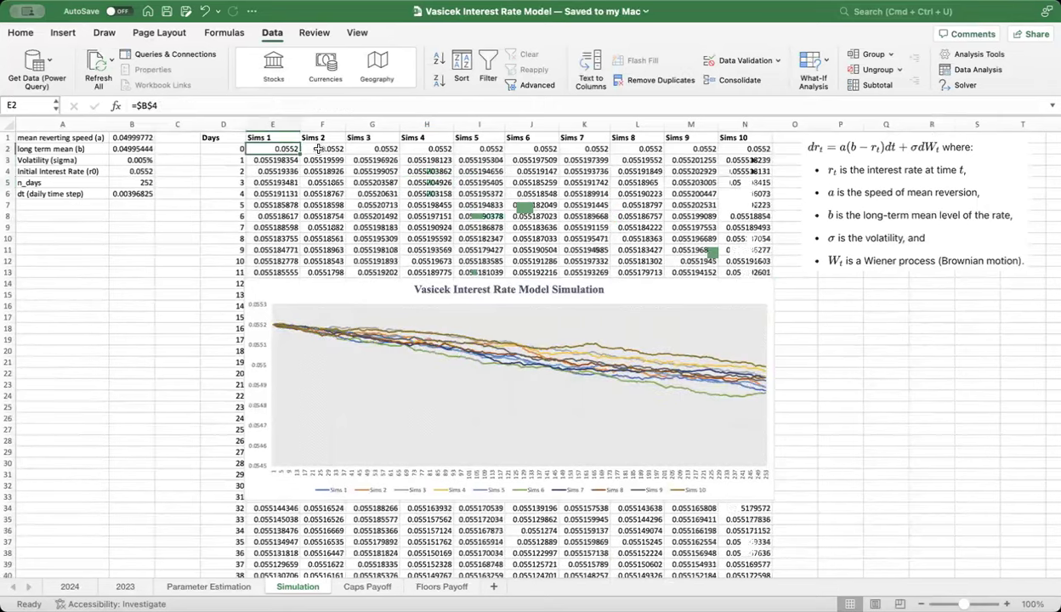
key(Down)
click(310, 104)
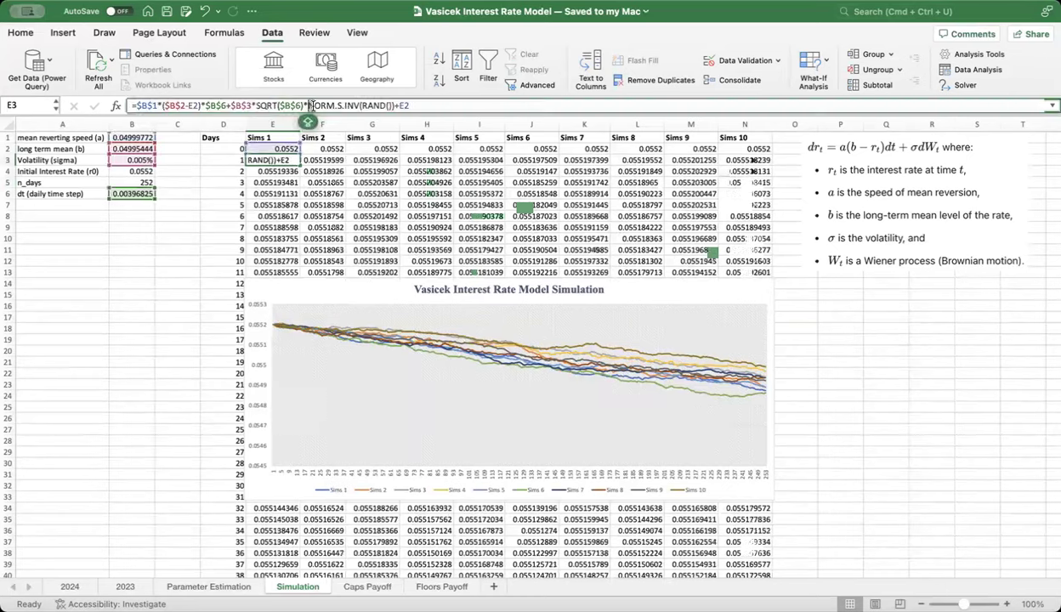
click(386, 109)
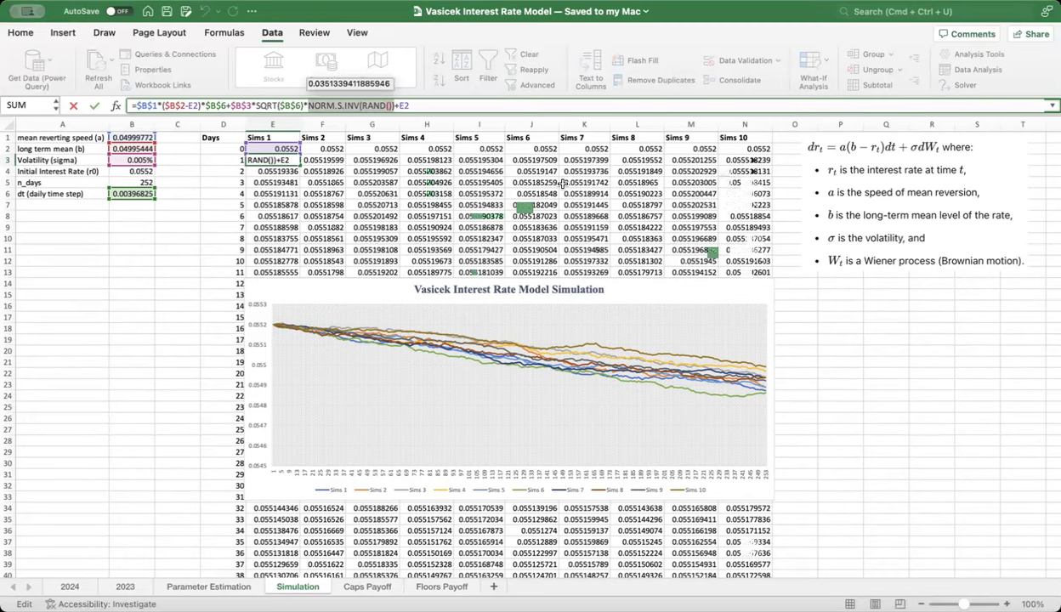
click(61, 218)
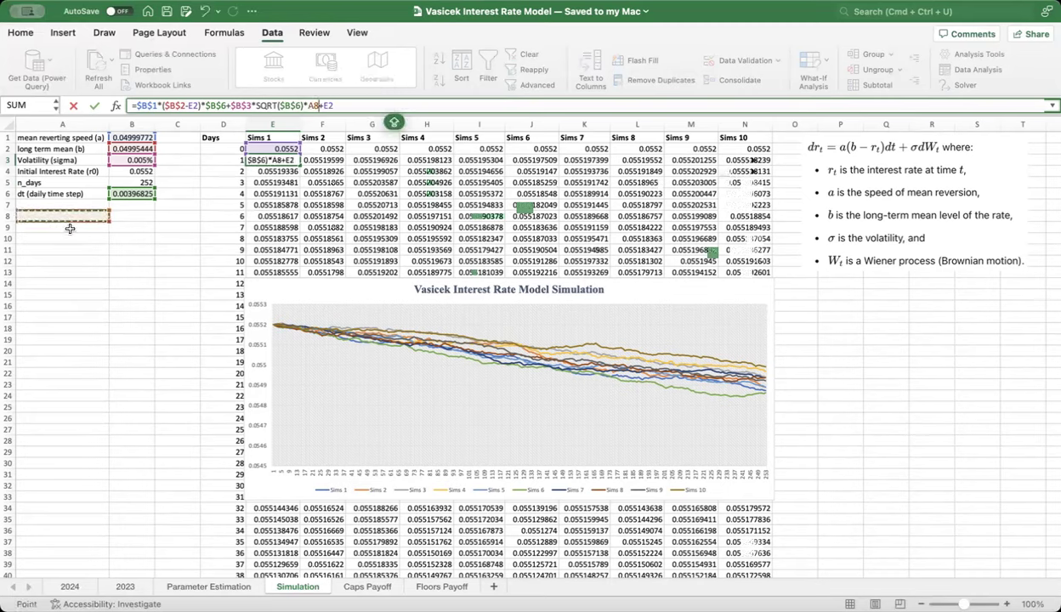
key(Escape)
Enter =NORM.S.INV(RAND()) in cell A9 as a standalone random shock.
click(83, 227)
text(=)
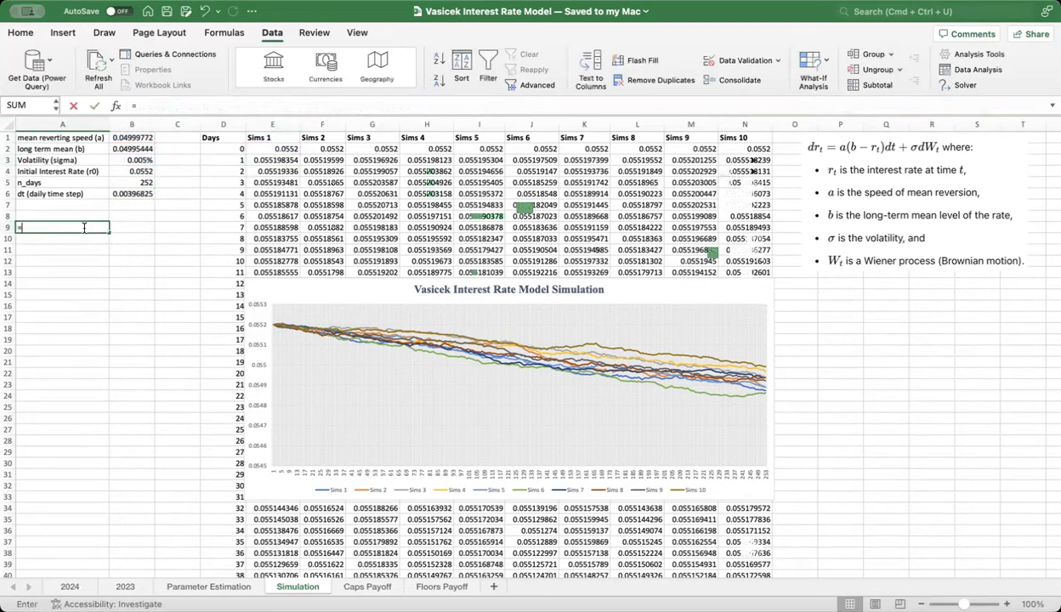
text(NORM.S.INV(RAND()))
key(Return)
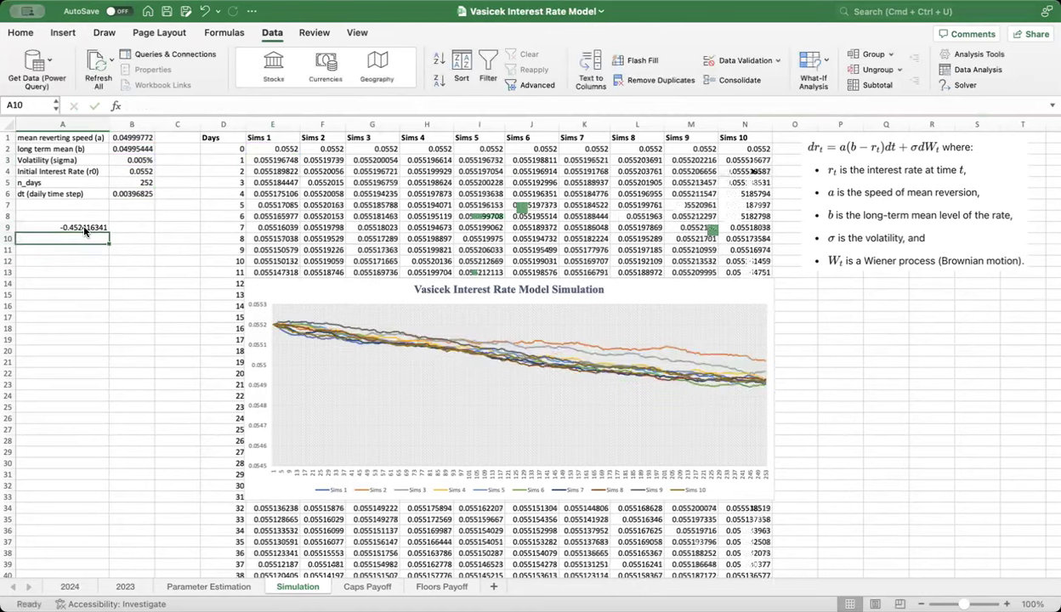
Recalculate the sheet repeatedly to watch the random draw in A9 and the simulated paths change.
click(83, 227)
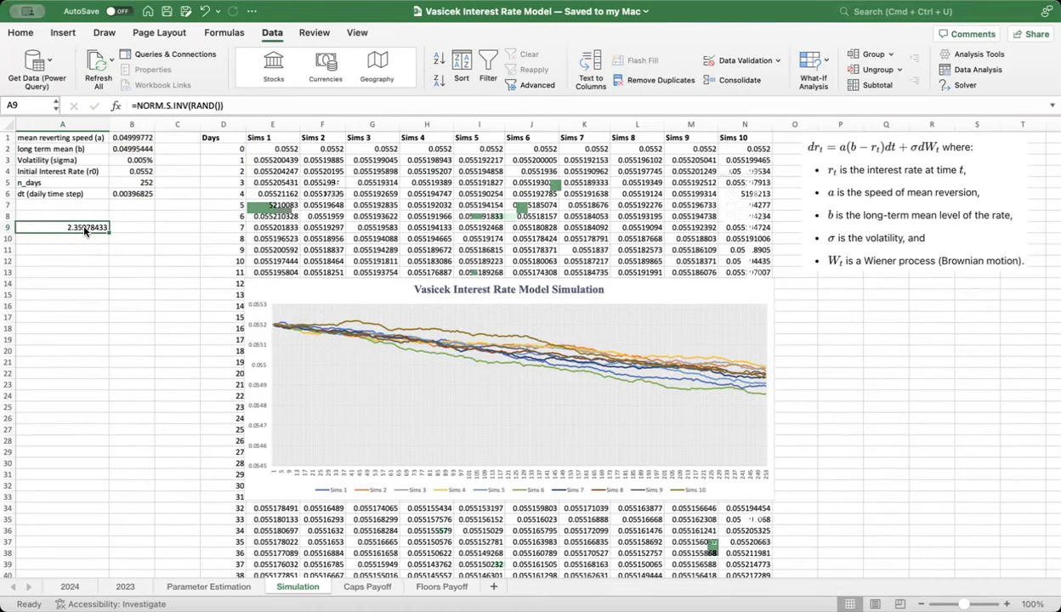
key(F9)
key(F9)
key(F9)
key(F9)
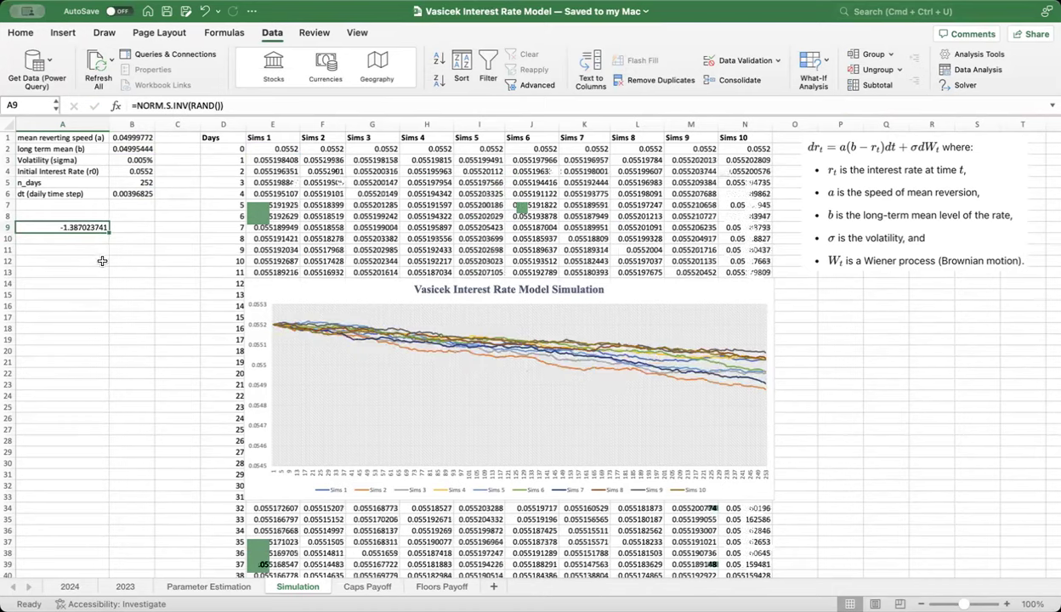
key(F9)
key(F9)
key(F9)
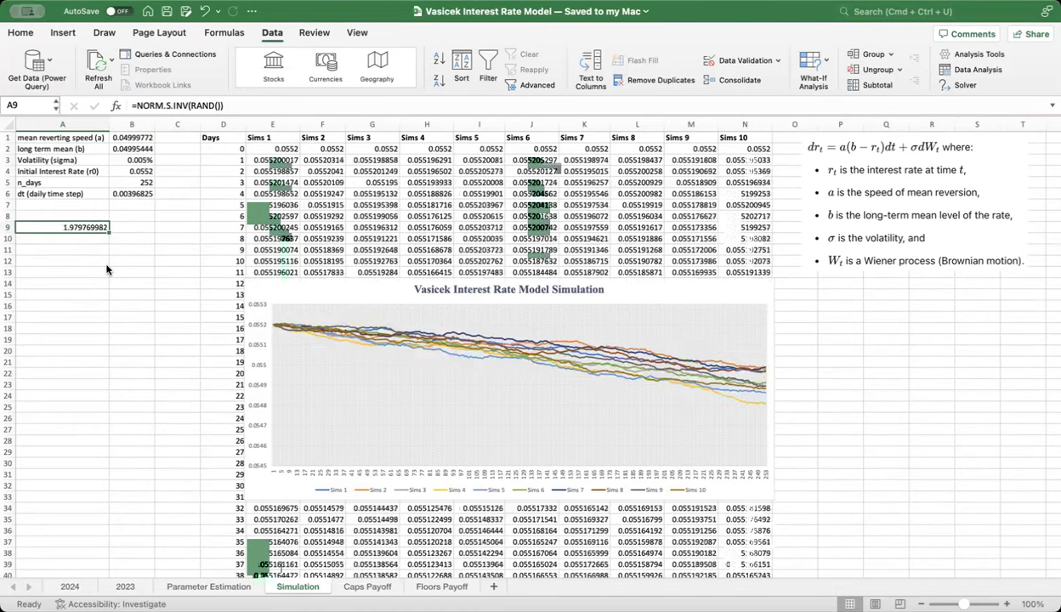
key(F9)
key(F9)
key(F9)
key(F9)
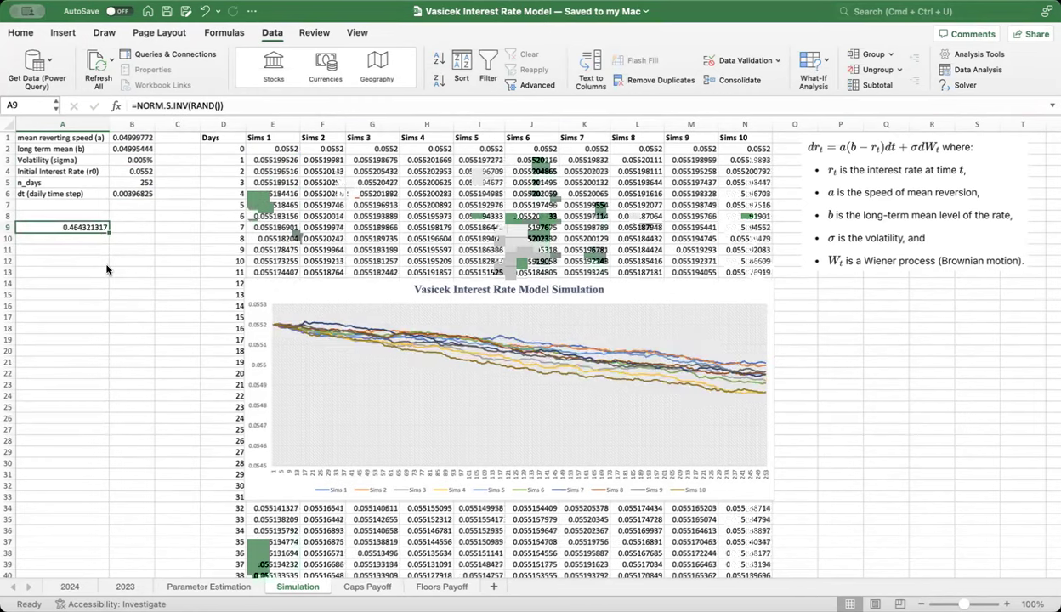
key(F9)
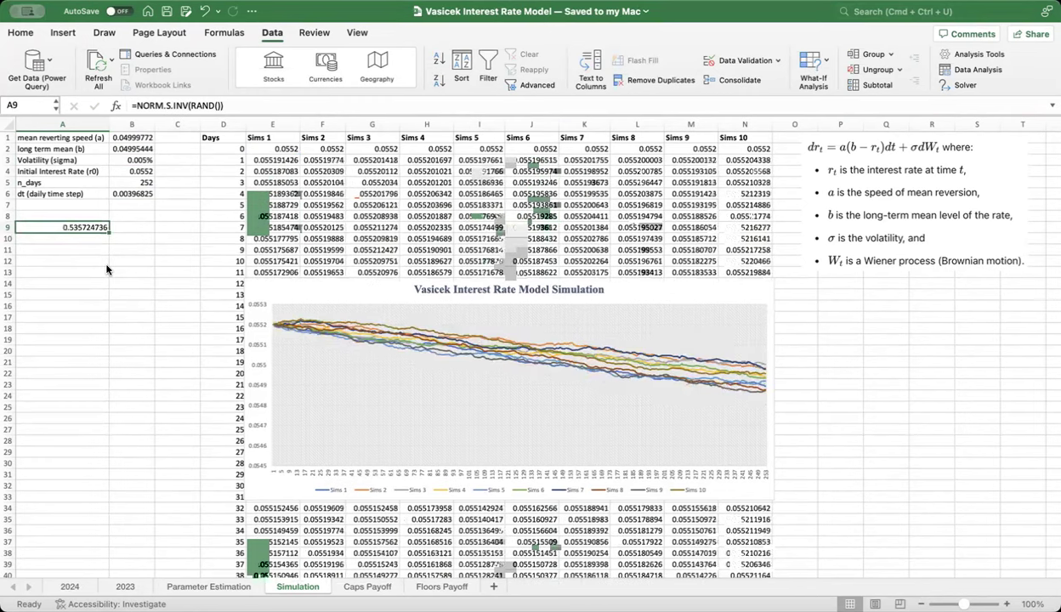
key(F9)
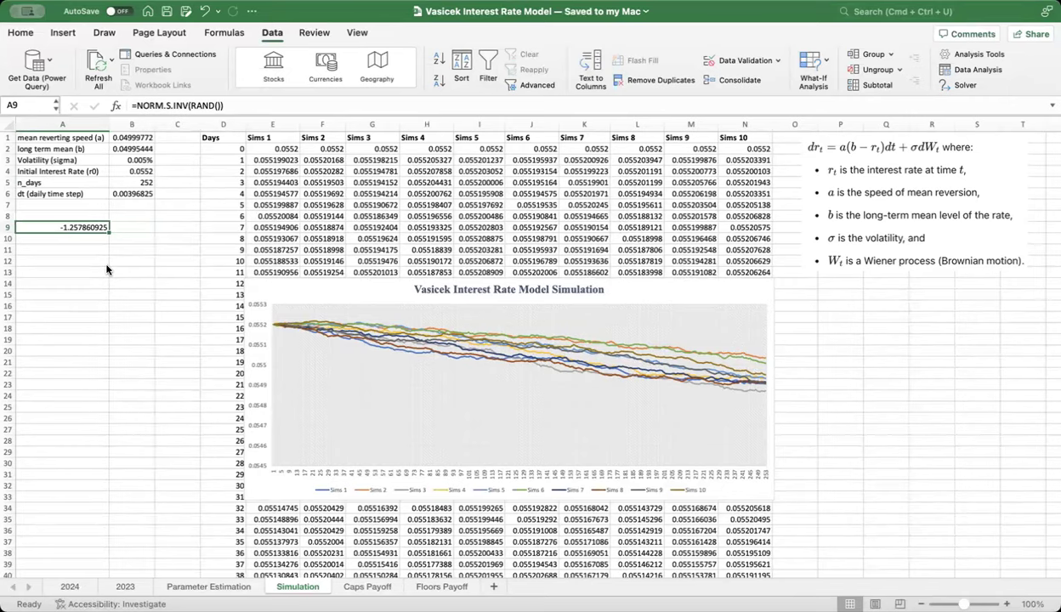
Examine the most recent day-to-day movements of the 3 Mo rates on the 2024 sheet.
click(69, 586)
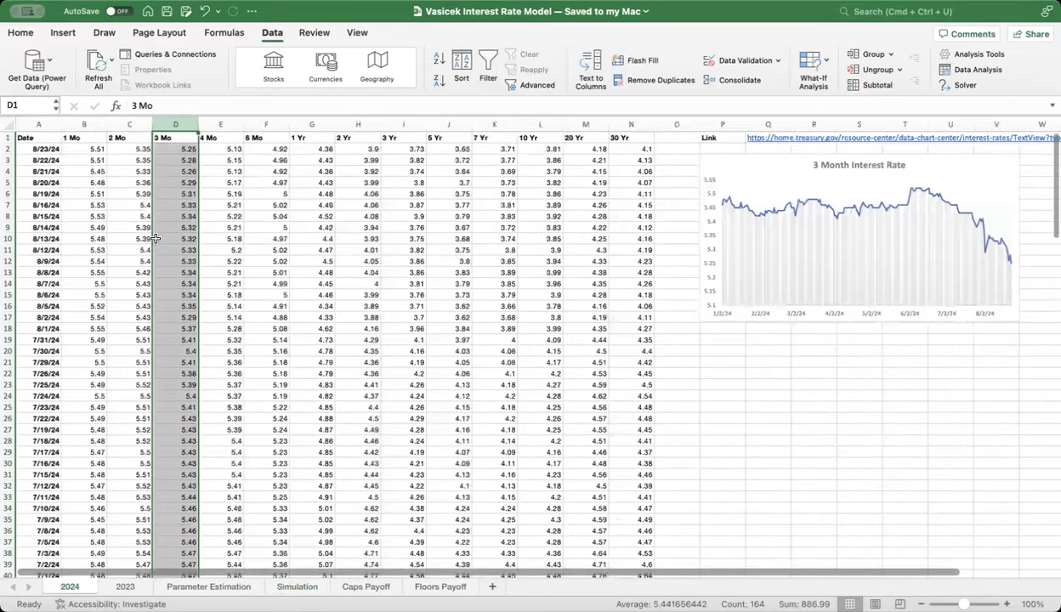
click(178, 150)
drag(181, 160, 184, 194)
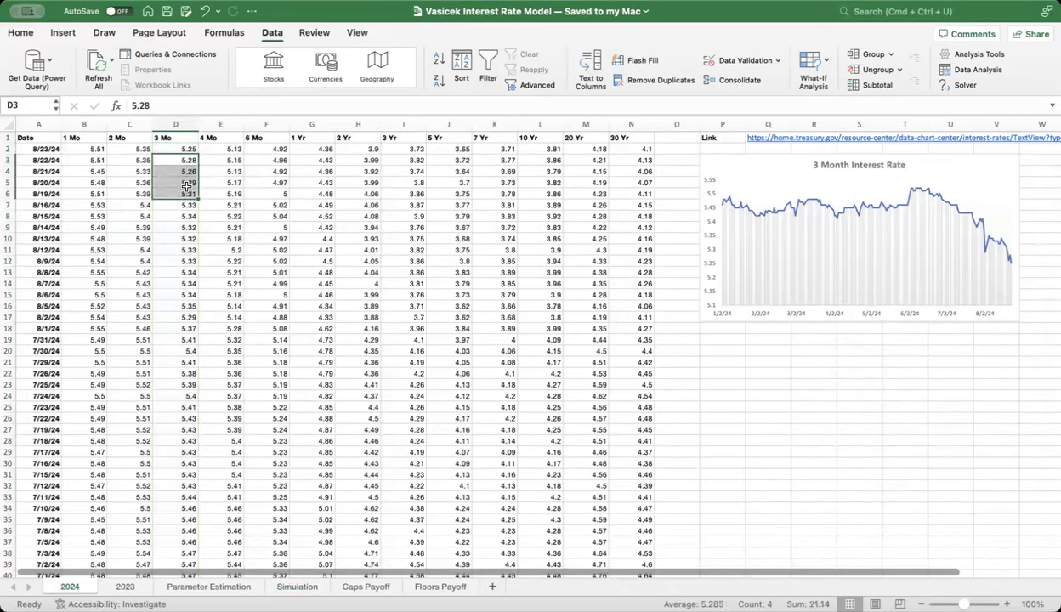
click(189, 205)
click(187, 198)
click(182, 205)
click(174, 219)
click(171, 227)
Back on the Simulation sheet, preview the A9 random-draw formula and clear the scratch cells A8:A12.
click(289, 586)
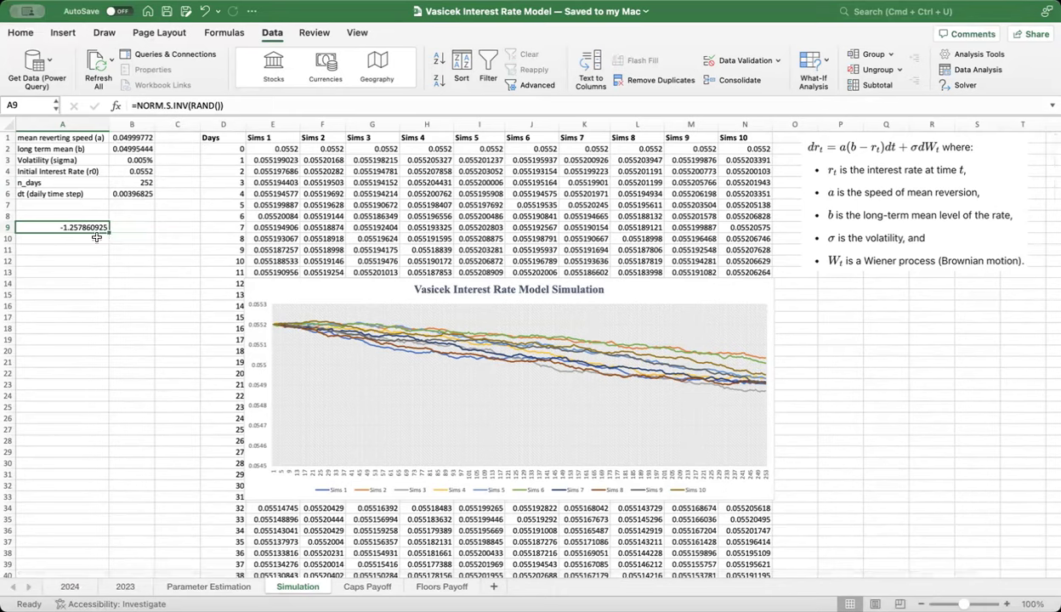
drag(231, 105, 131, 105)
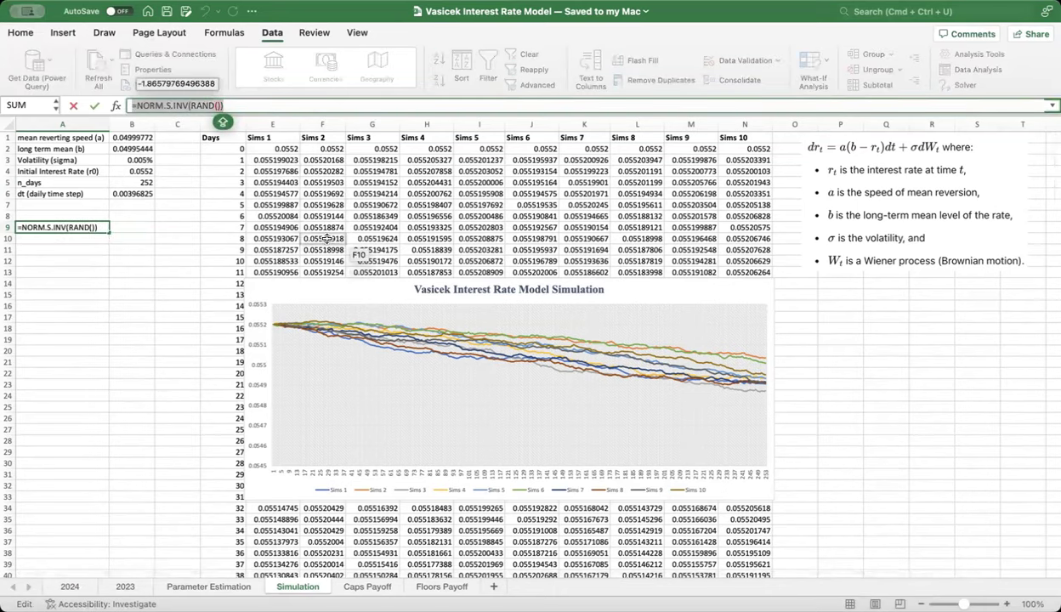
key(Escape)
click(287, 161)
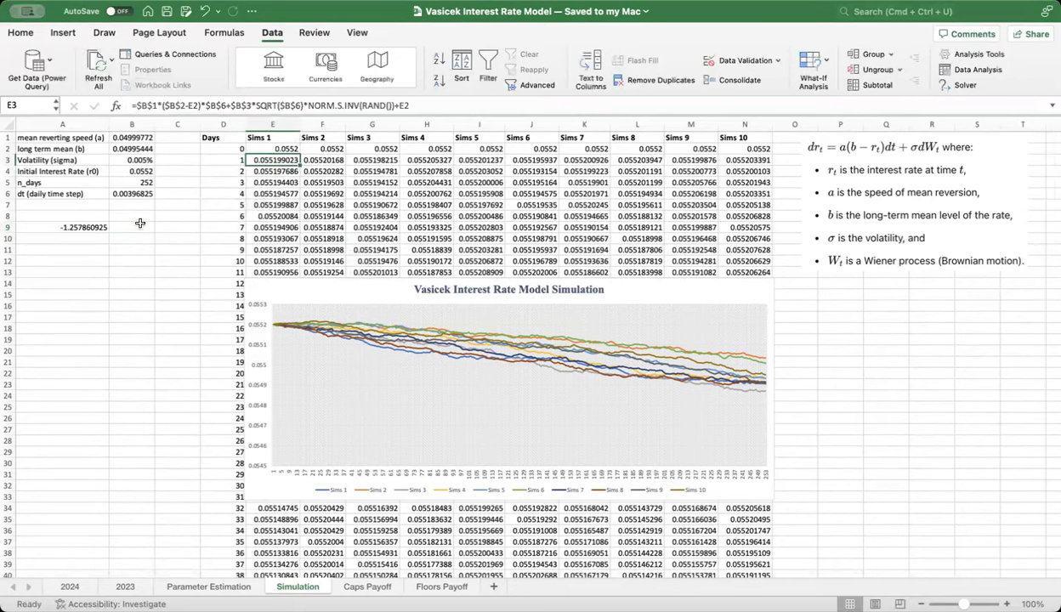
drag(76, 215, 95, 259)
key(Delete)
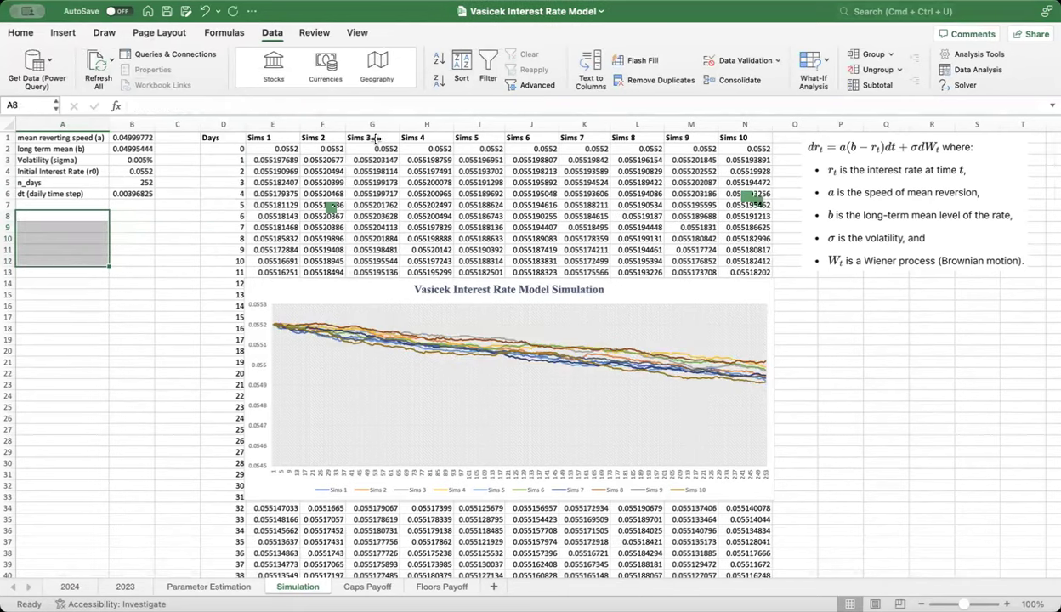
Select the Sims 1 column and inspect the day 1 Sims 2 formula in F3 with its cell references.
click(272, 124)
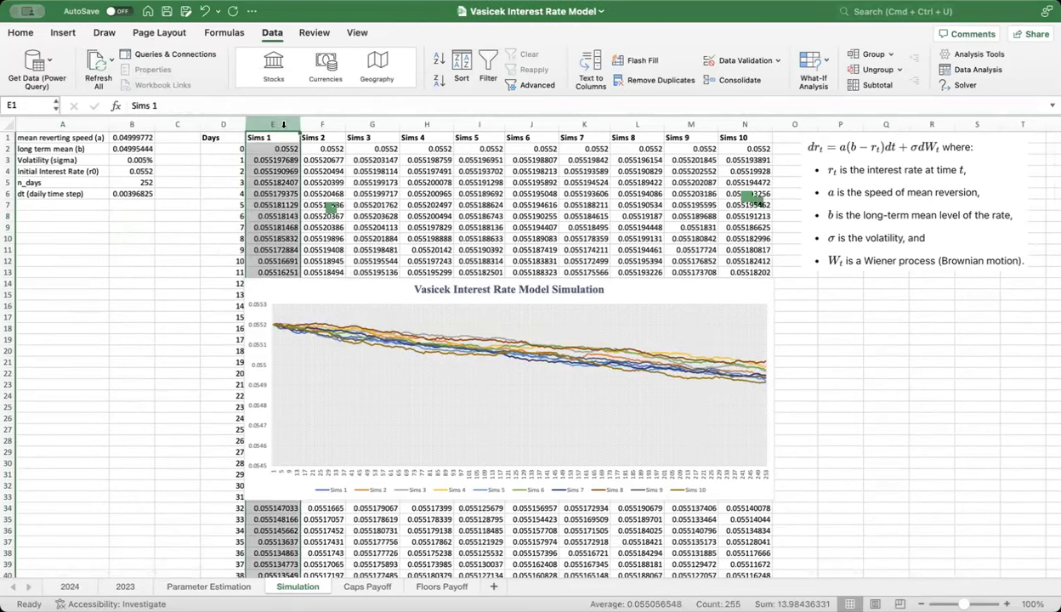
click(323, 148)
click(330, 160)
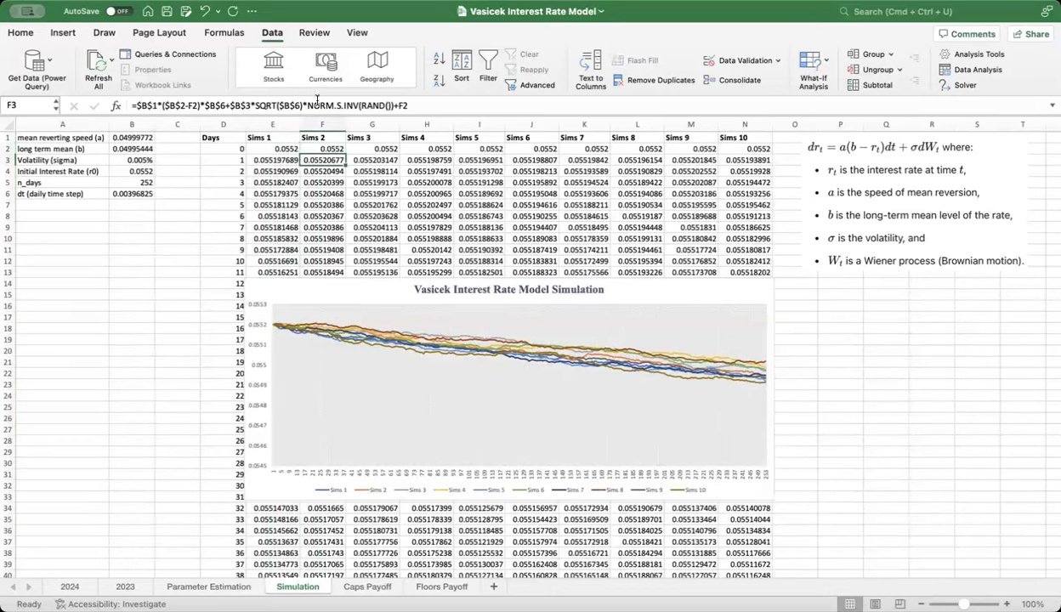
click(415, 103)
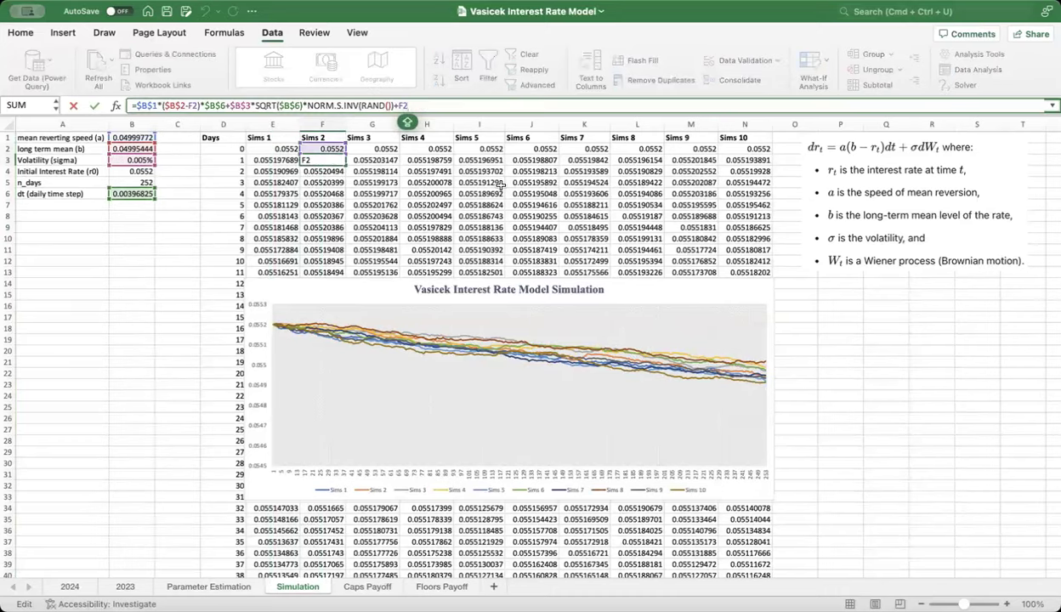
scroll(502, 186, down, 1)
scroll(741, 155, up, 1)
key(ctrl+Return)
Inspect the Sims 10 formulas in column N for the first few days, including N3, N4 and N7.
click(746, 160)
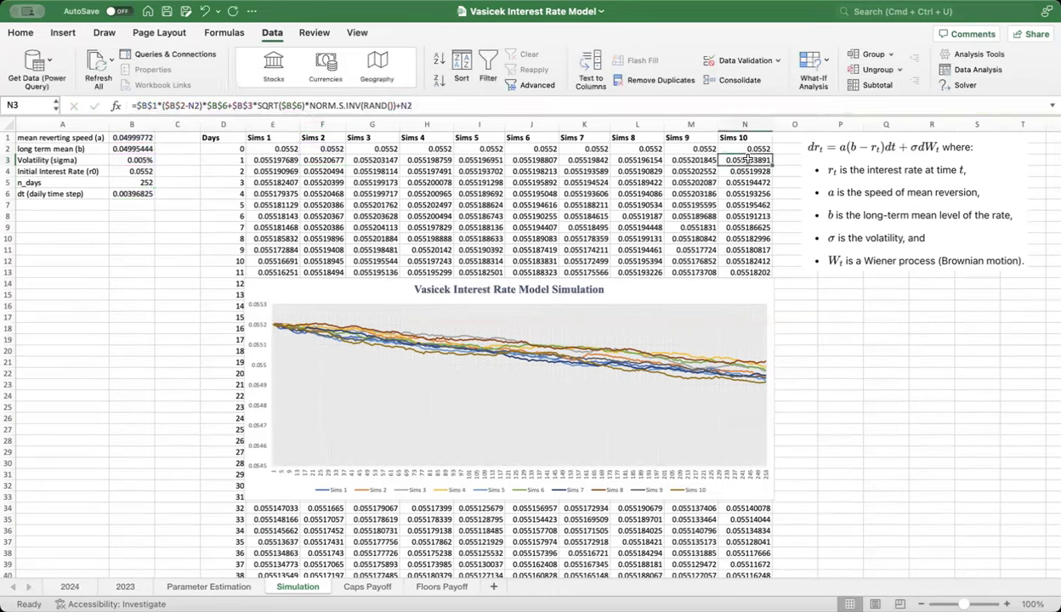
double_click(746, 159)
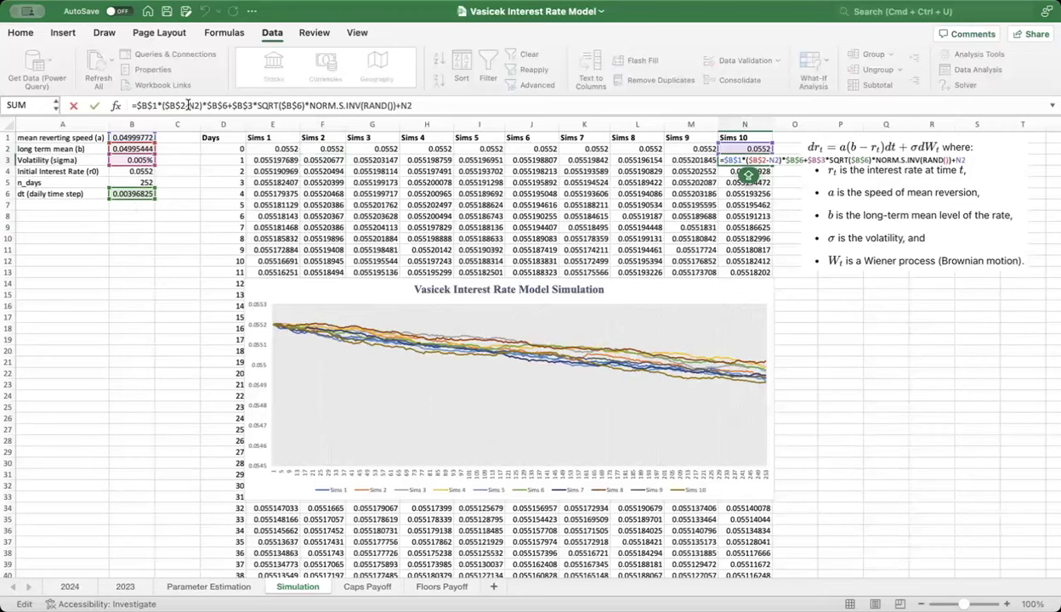
key(ctrl+Return)
click(743, 171)
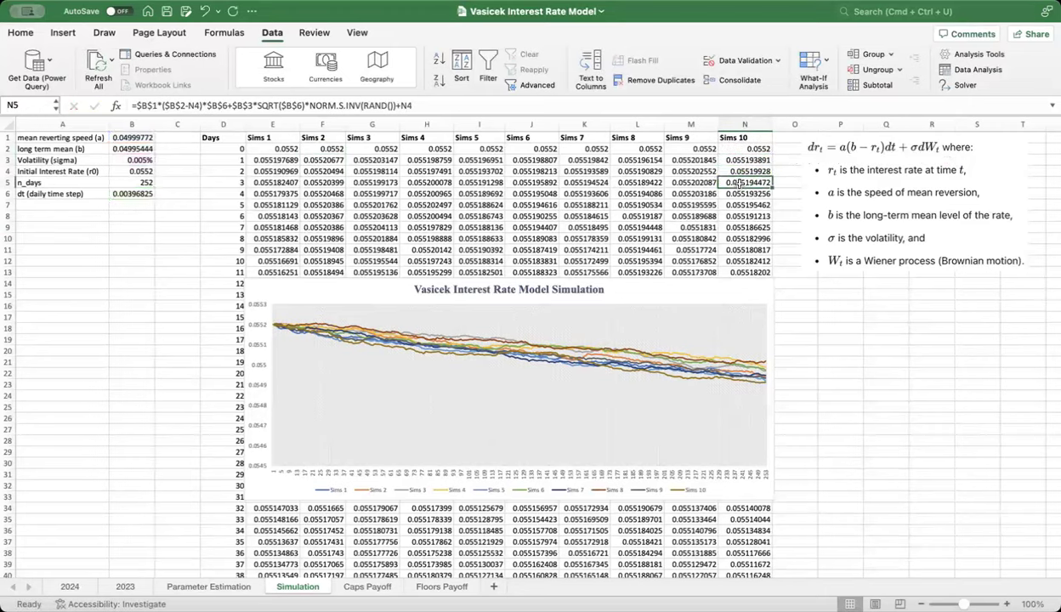
double_click(742, 171)
key(Return)
click(745, 139)
double_click(761, 205)
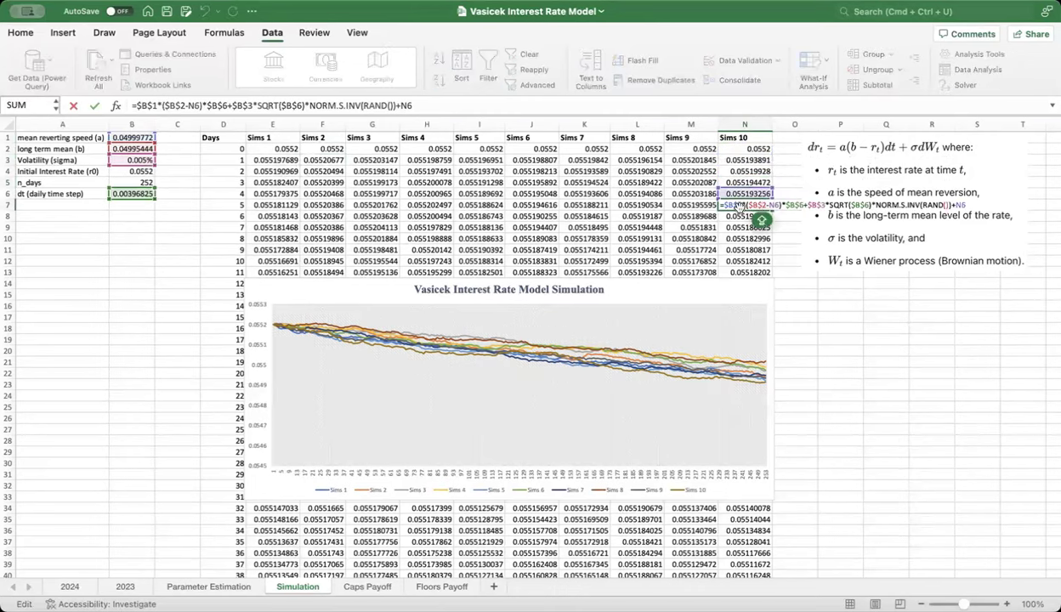
key(Escape)
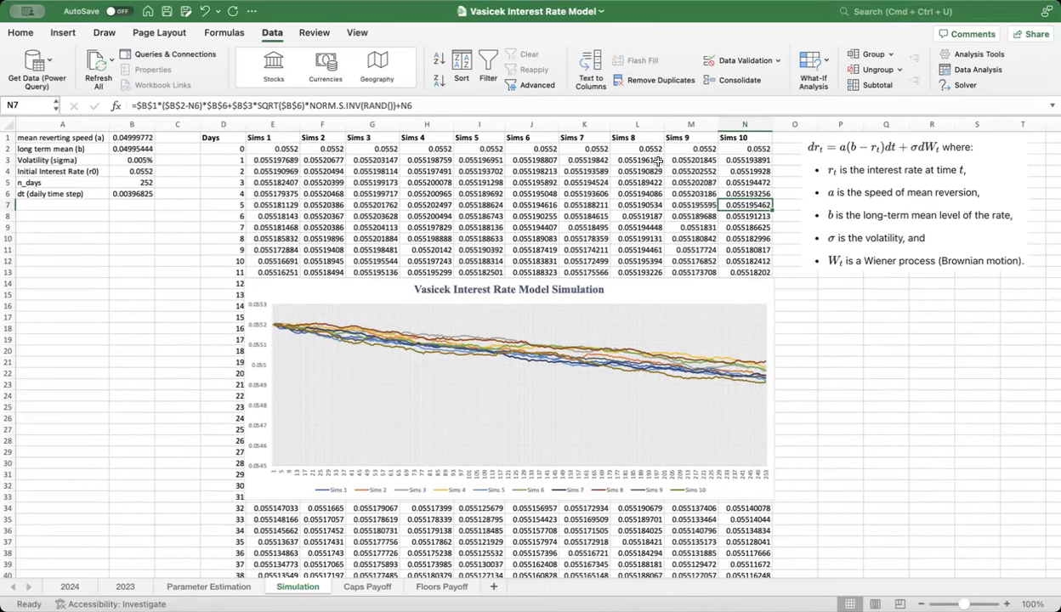
Enter the pricing-method note "Black 76" in A14 with "Analytical" beside it in B14.
click(24, 283)
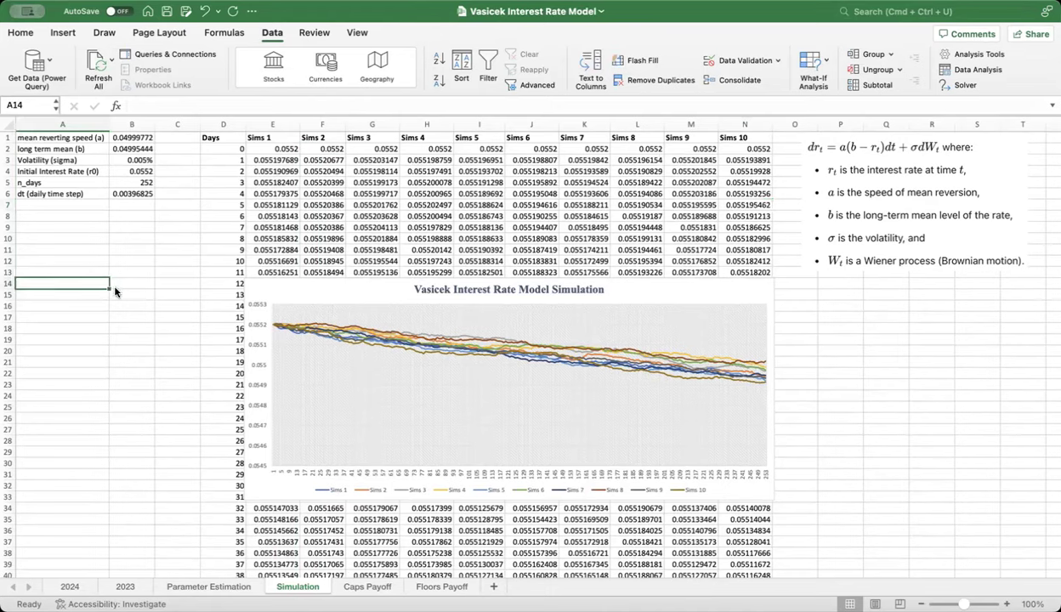
text(B)
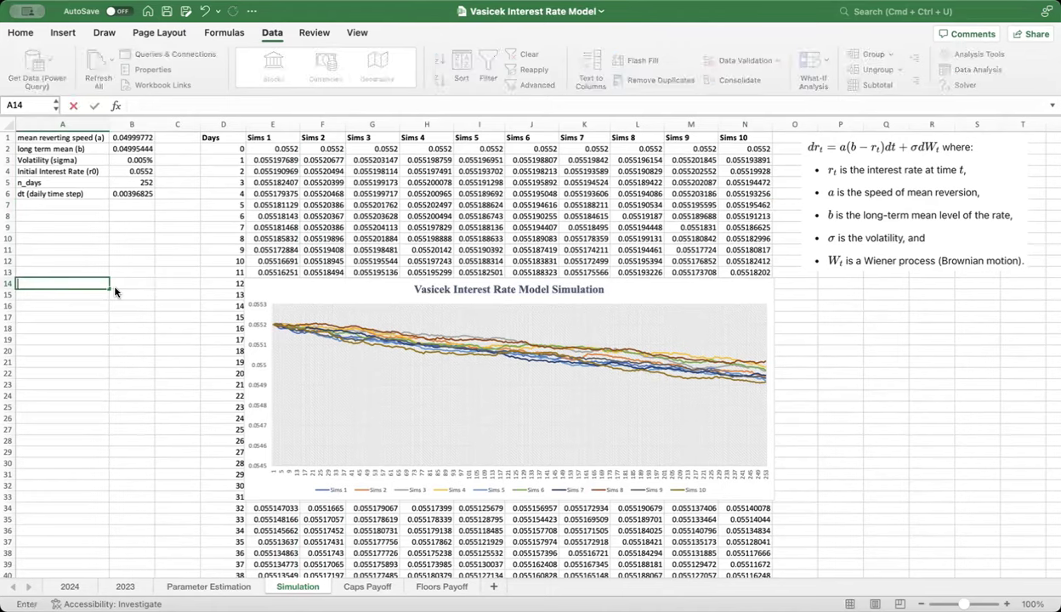
text(lack 76)
click(114, 292)
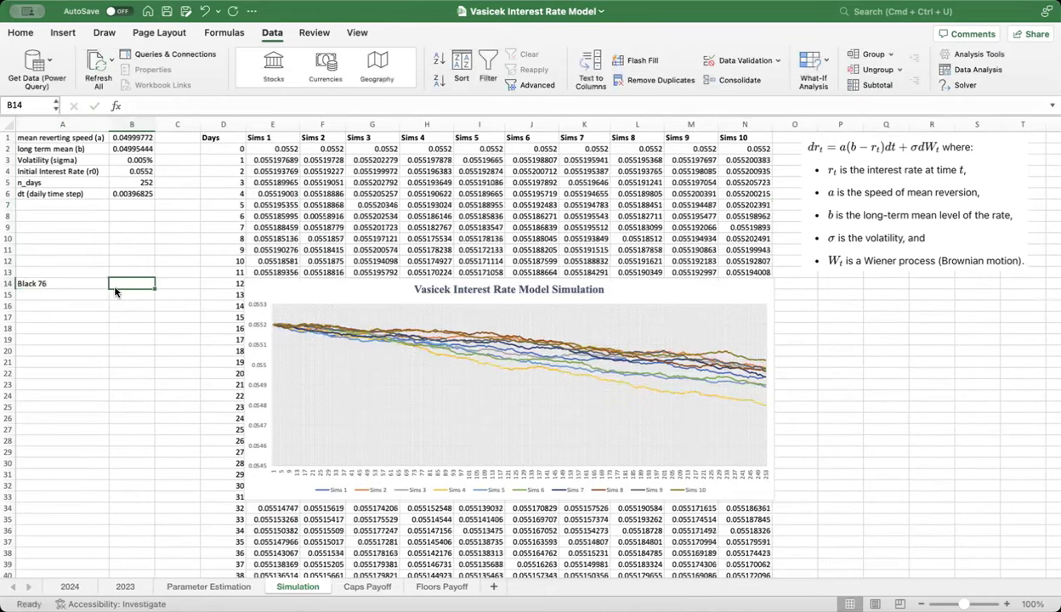
text(Analytic)
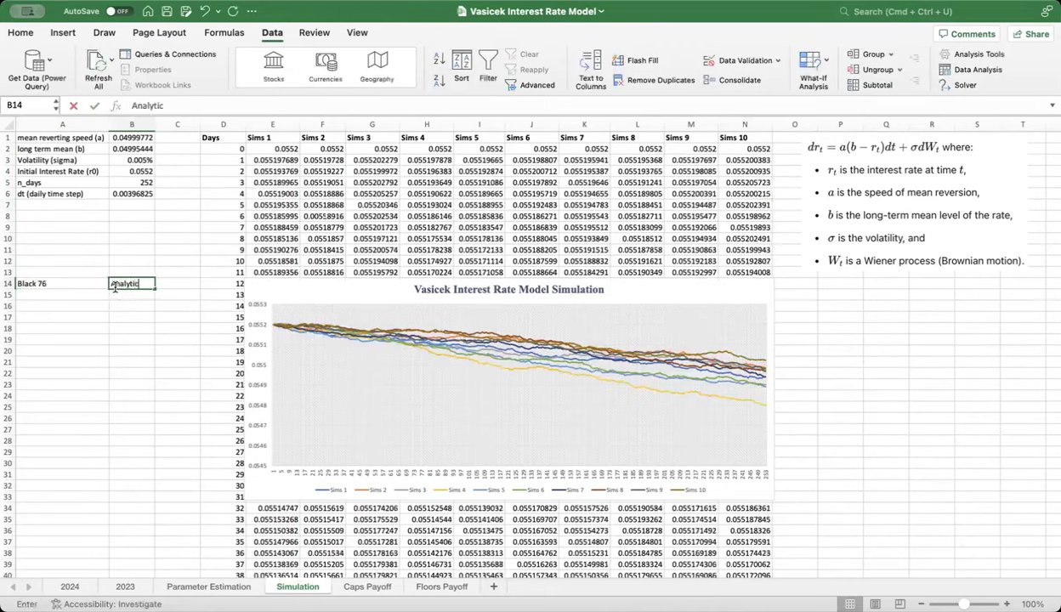
text(al)
key(Return)
key(Left)
key(Up)
key(Tab)
key(Return)
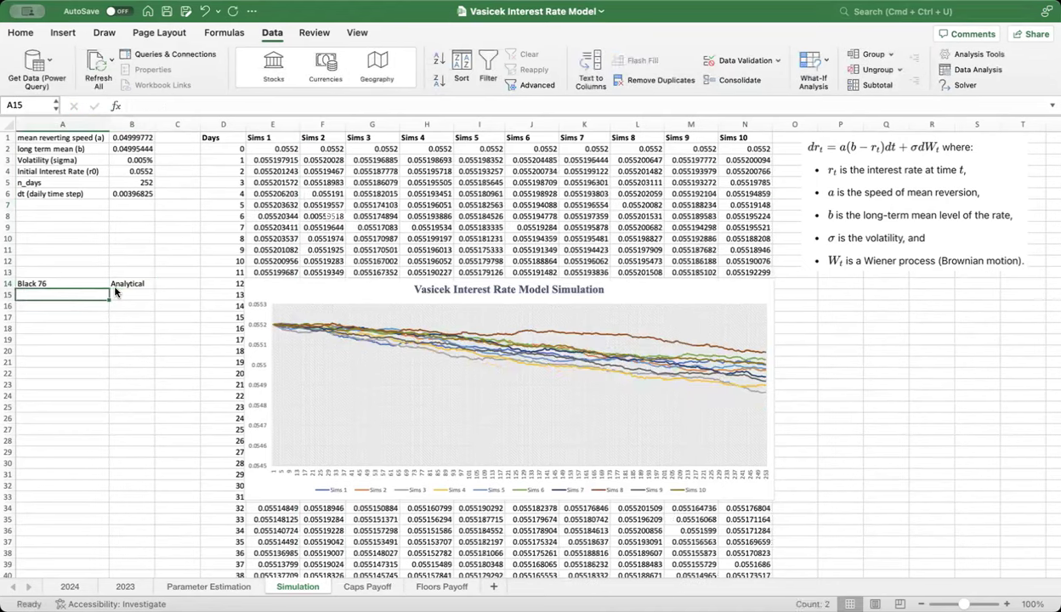
Add the label "MC" in A15 beneath the Black 76 note.
text(MC)
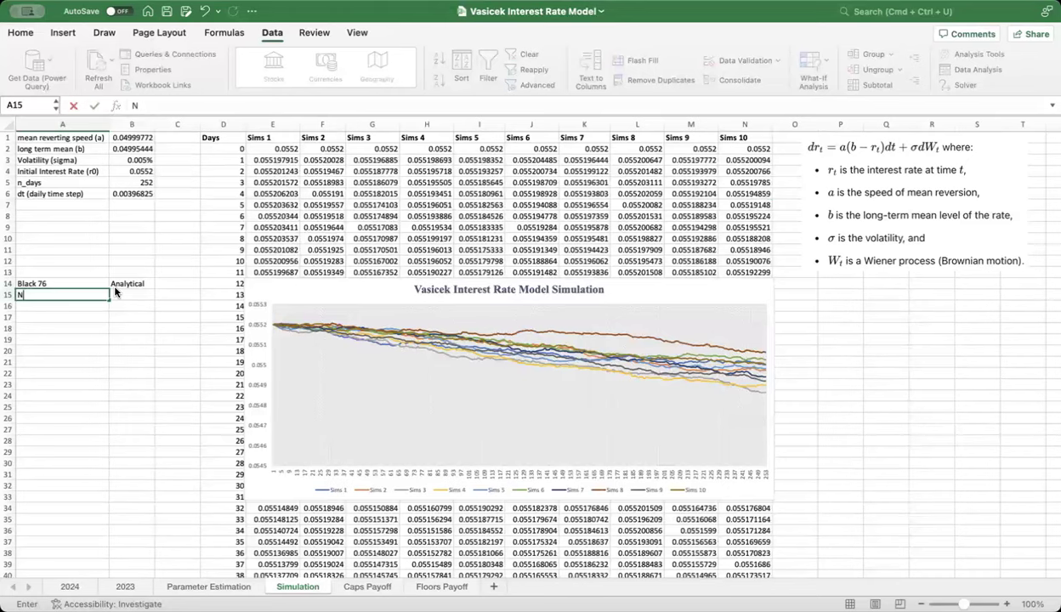
key(Return)
key(Up)
key(Right)
key(Left)
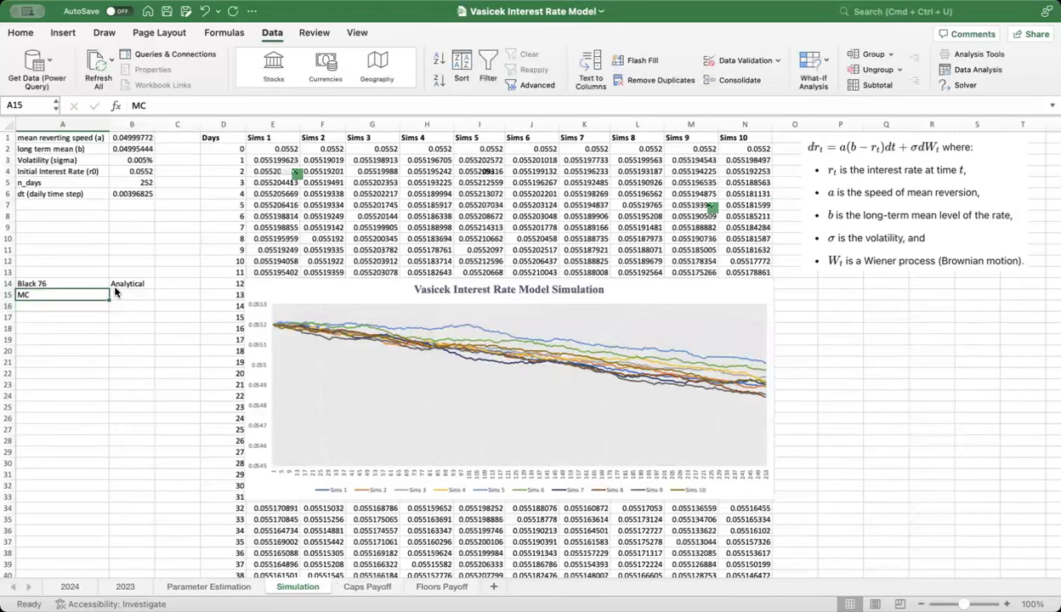
Clear the pricing-method notes from A14:B15 and select the empty cell P15.
key(shift+Up)
key(shift+Right)
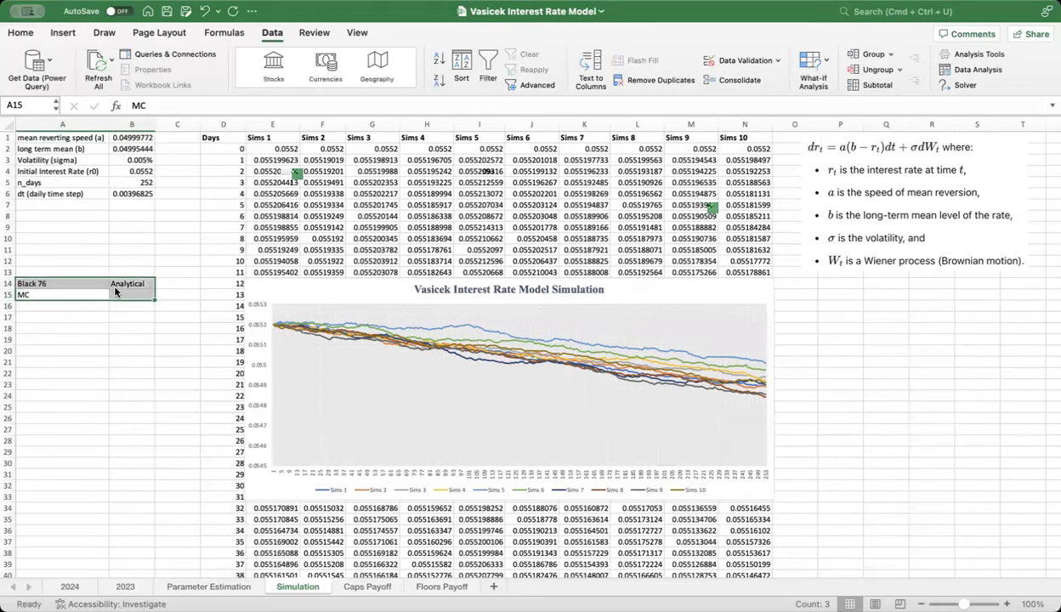
key(Delete)
click(494, 225)
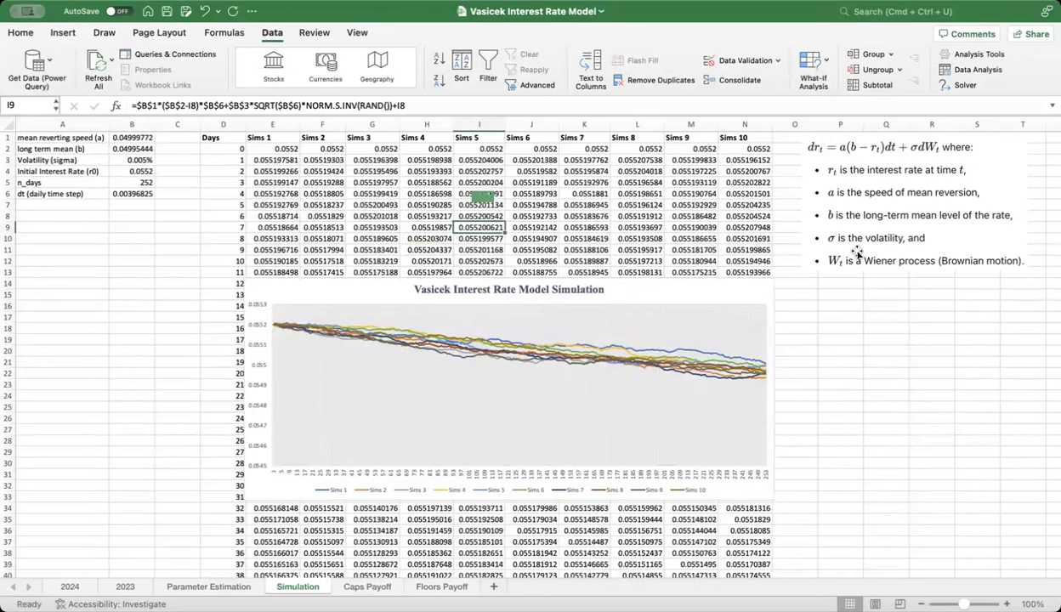
click(857, 294)
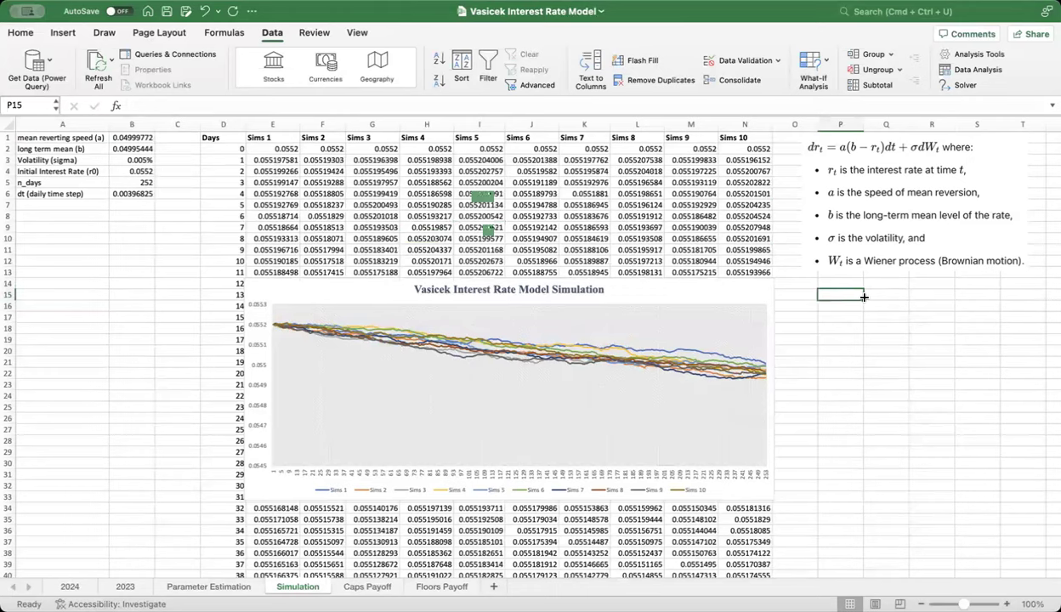